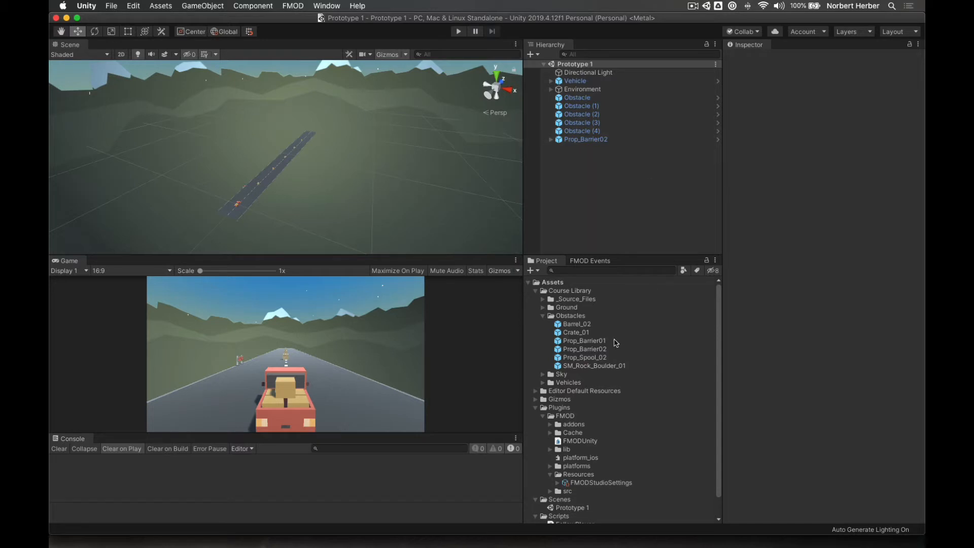
Step: Open the PlayerController script for editing and delete its empty Start method together with the comment above it
scroll(618, 373, "down", 1)
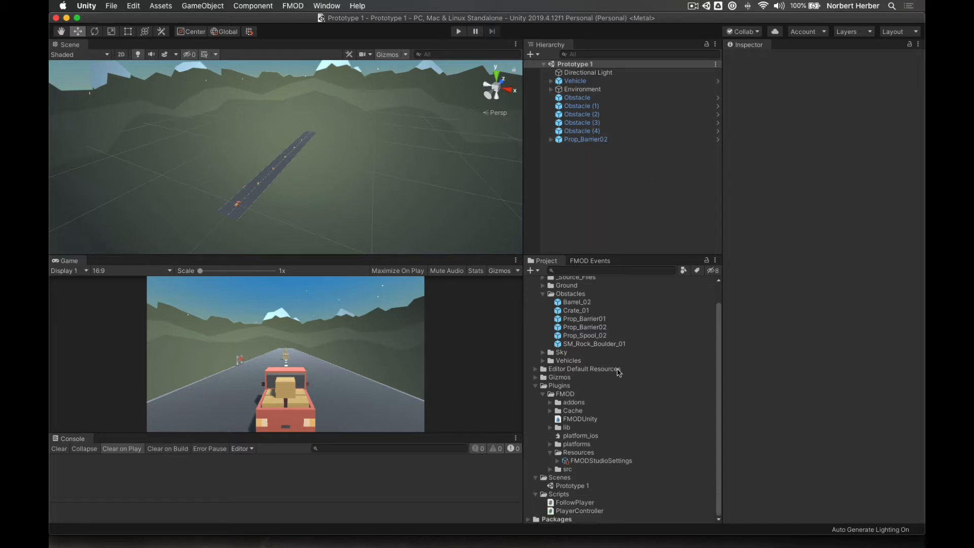
left_click(586, 511)
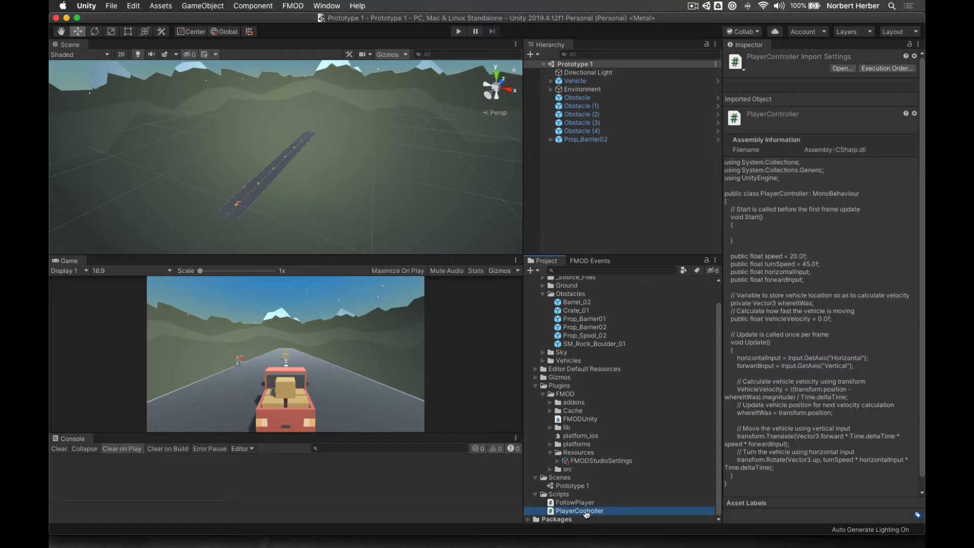
double_click(586, 511)
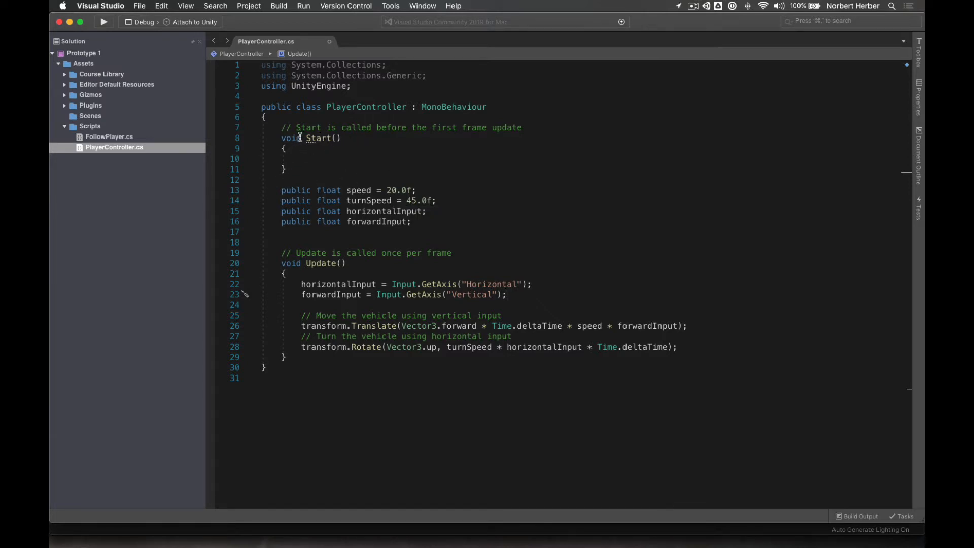
left_click_drag(294, 171, 226, 136)
key("BackSpace")
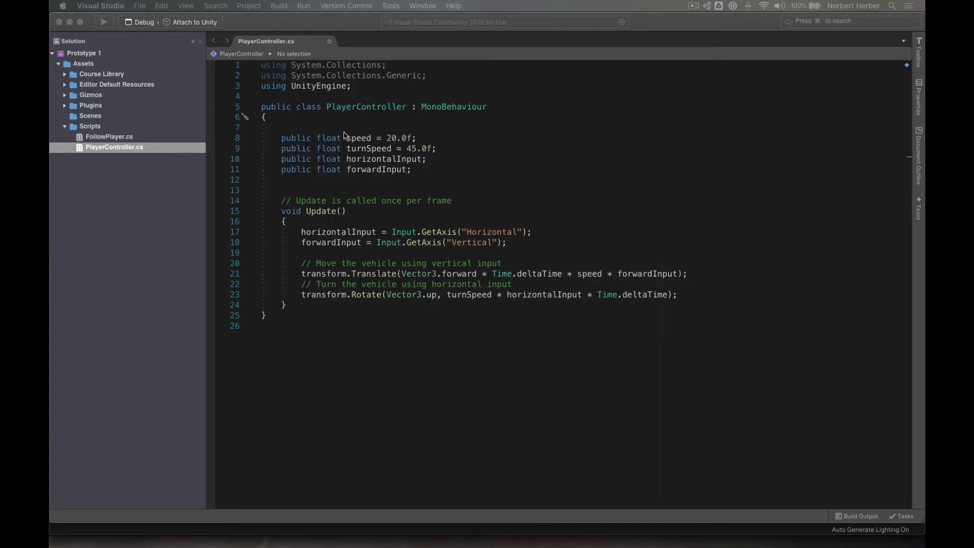
Step: Below the forwardInput declaration, add commented declarations for private Vector3 whereItWas and public float VehicleVelocity = 0.0f
left_click(303, 180)
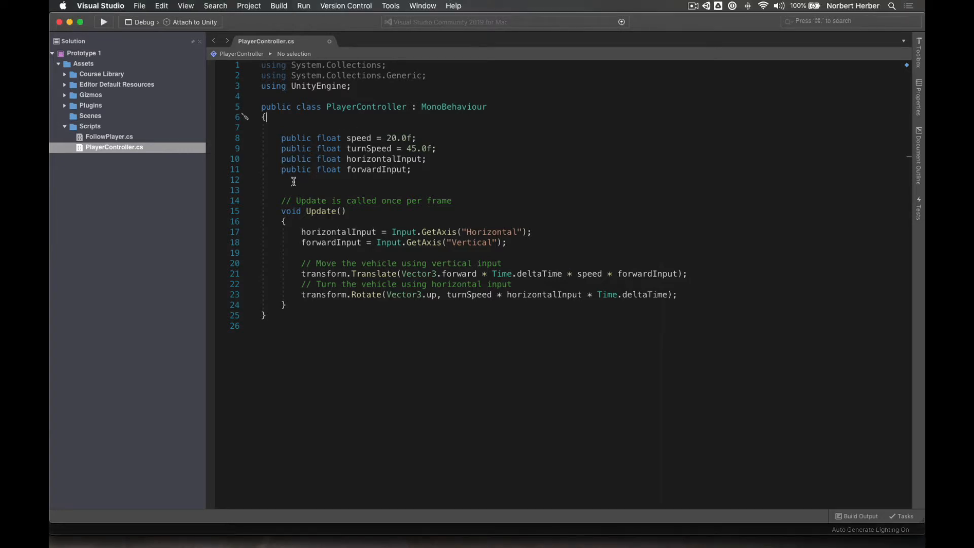
key("Return")
key("Return")
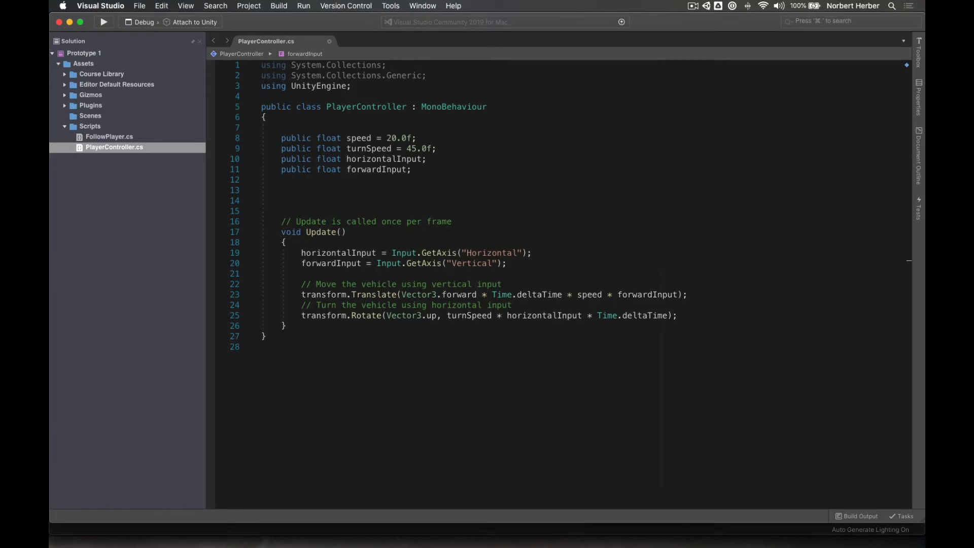
key("BackSpace")
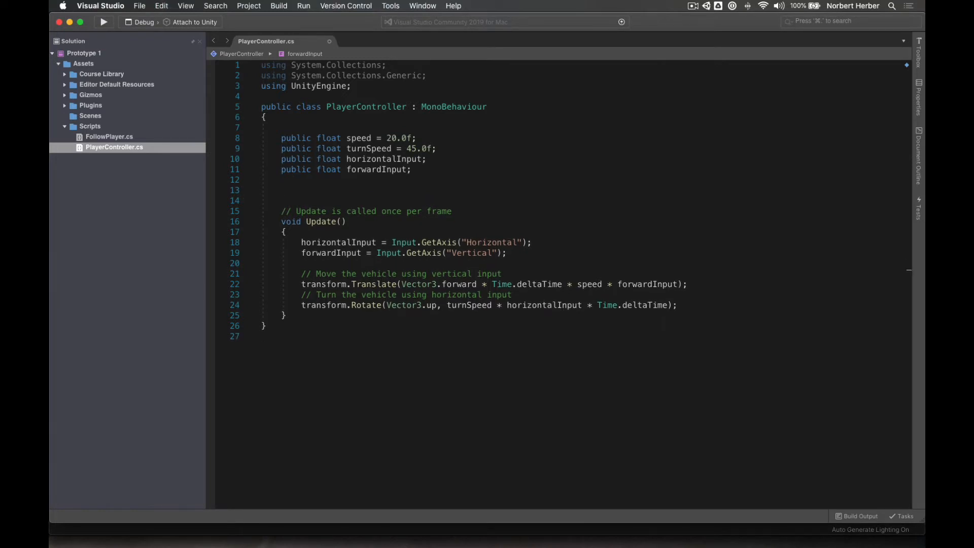
type("// Variable to store vehicle location so as to calculate velocity private Vector3 whereItWas; // Calculate how fast the vehicle is moving public float VehicleVelocity = 0.0f;")
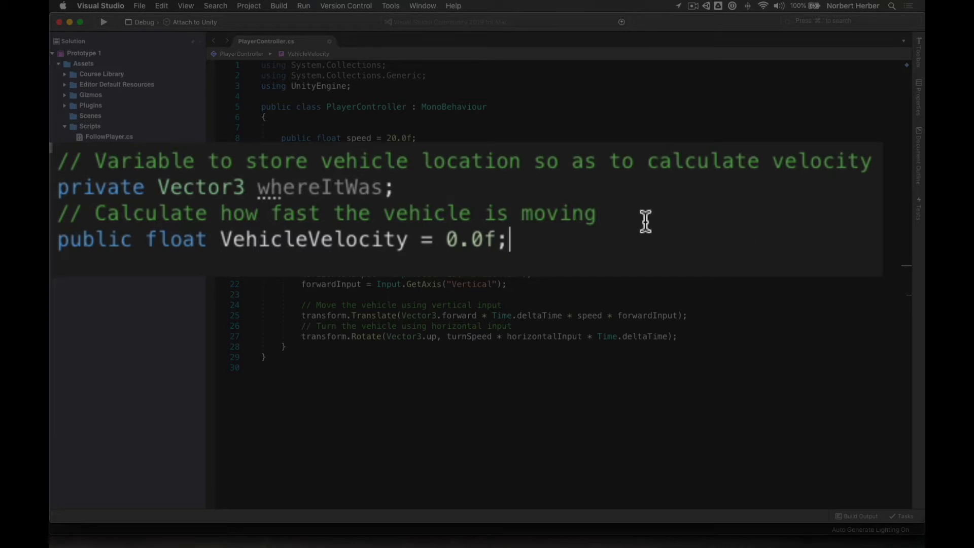
scroll(60, 194, "down", 1)
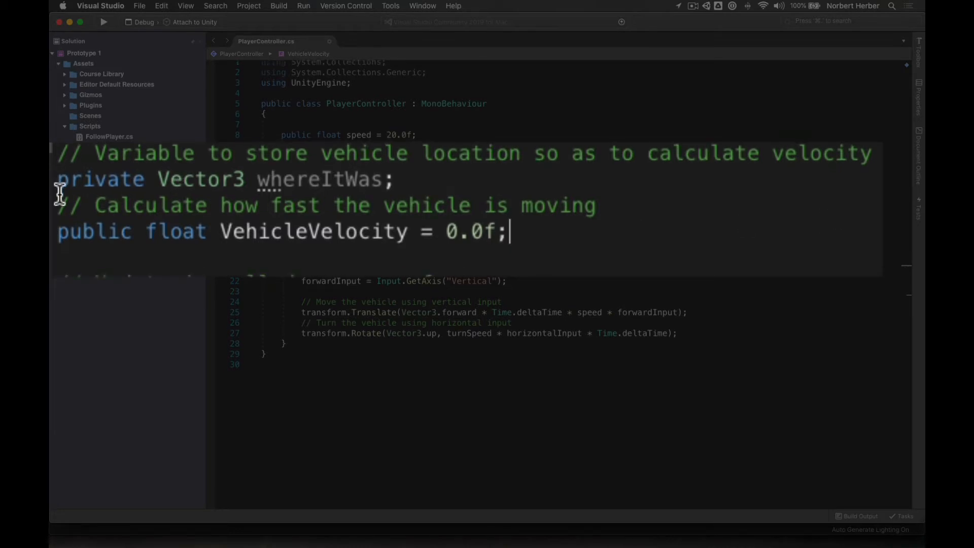
scroll(82, 187, "up", 1)
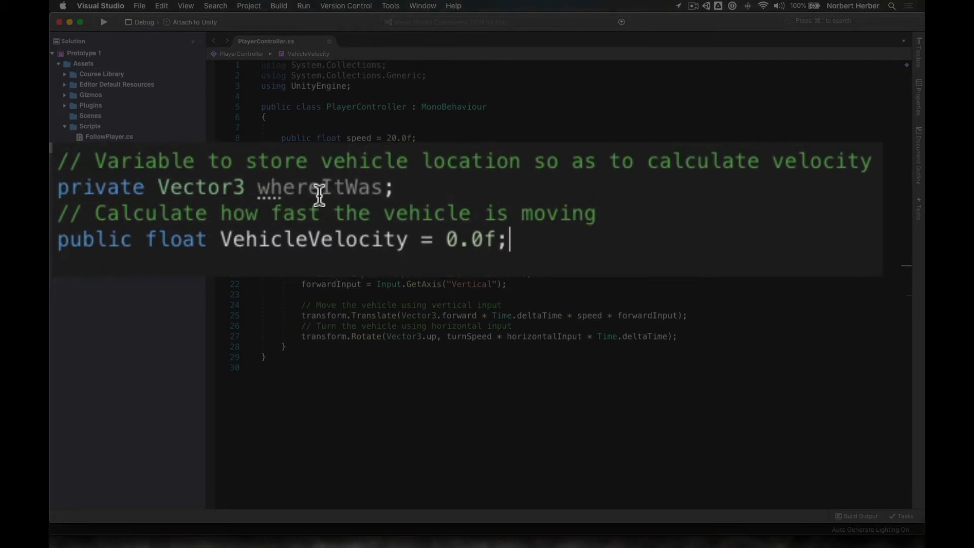
mouse_move(319, 194)
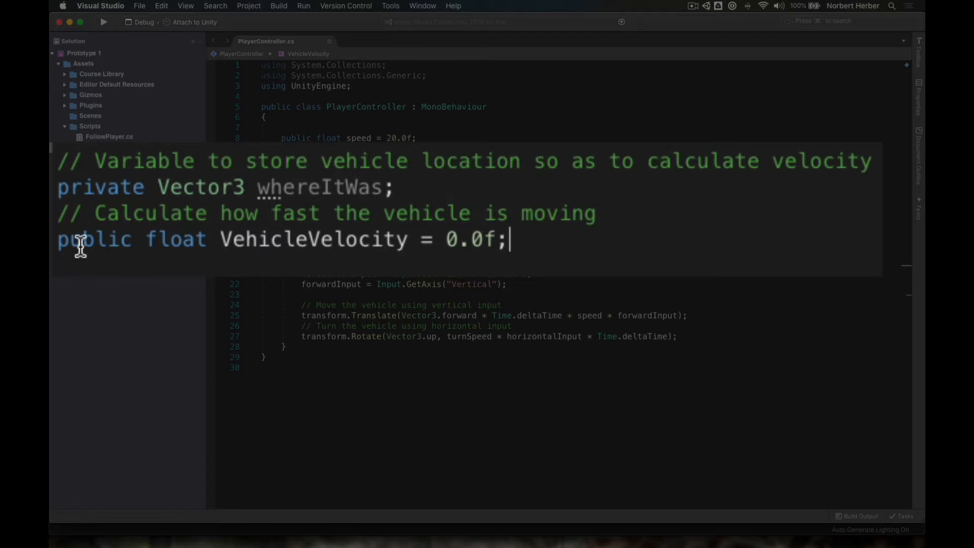
mouse_move(175, 247)
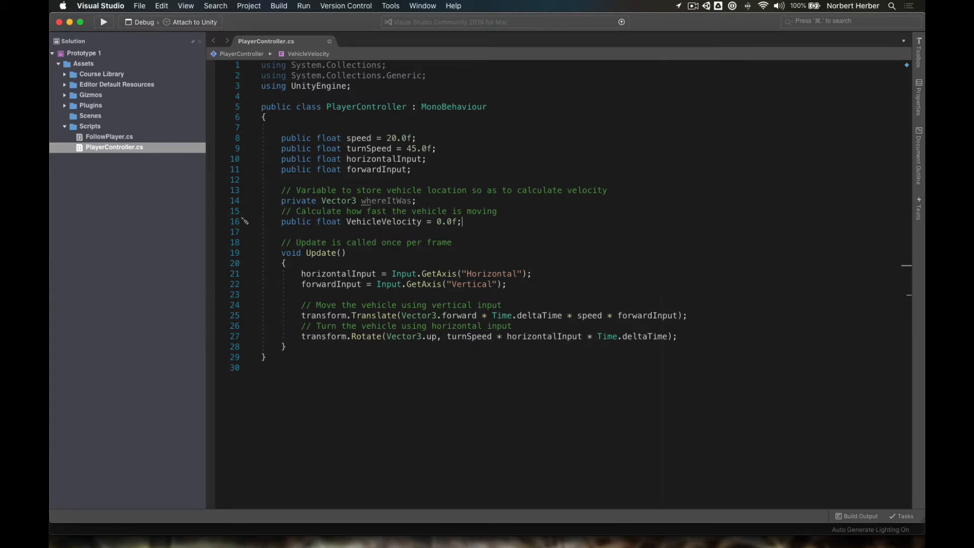
Step: After the input lines in Update, add commented lines "VehicleVelocity = ((transform.position - whereItWas).magnitude) / Time.deltaTime;" and "whereItWas = transform.position;"
key("super+Tab")
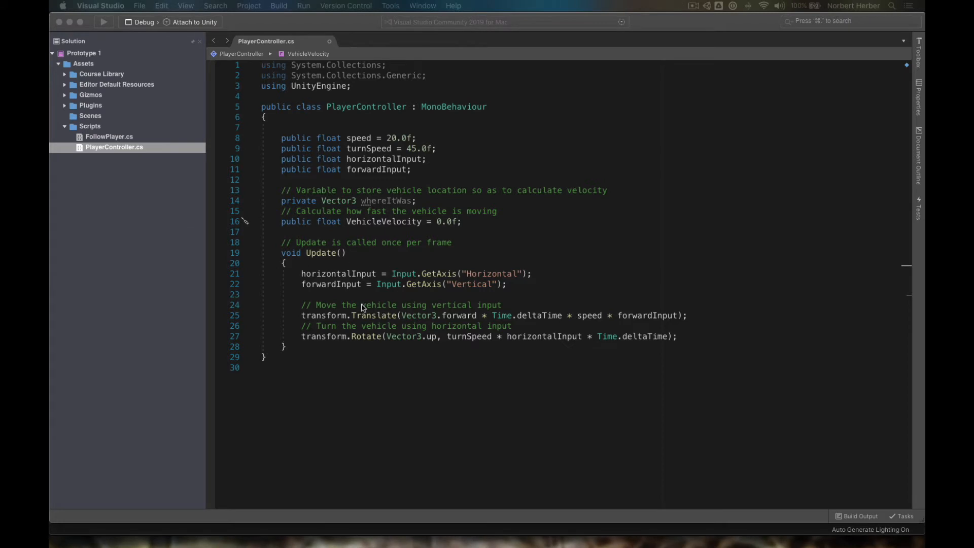
left_click(510, 287)
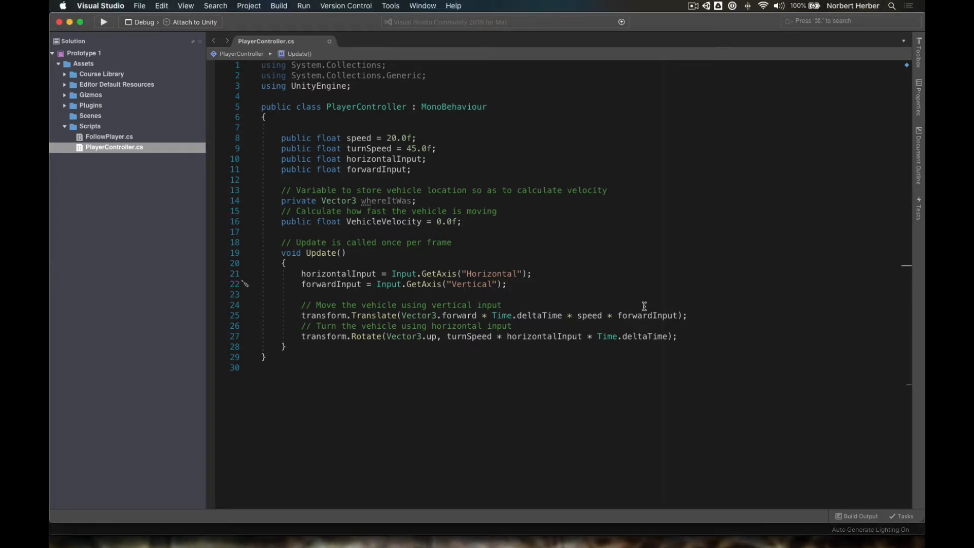
key("Return")
key("Return")
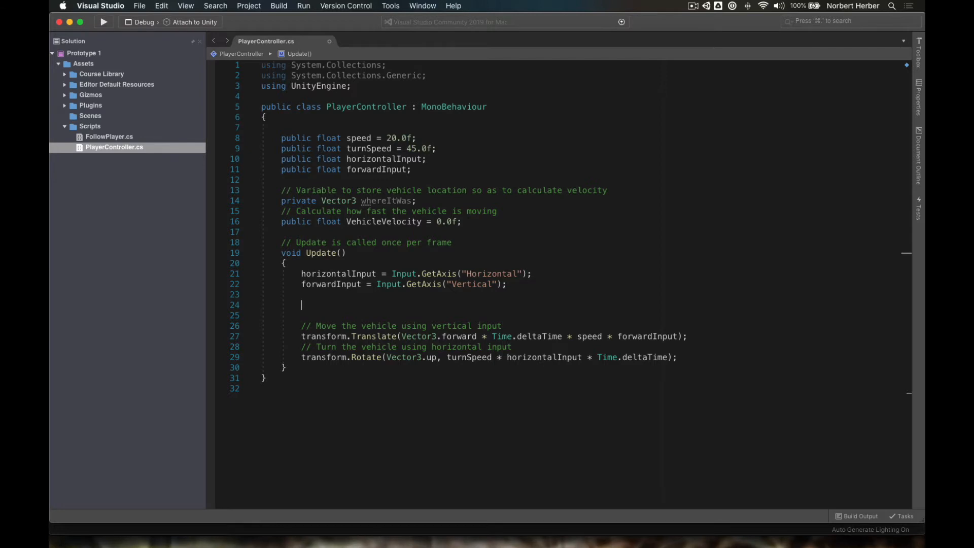
type("// Calculate vehicle velocity using transform VehicleVelocity = ((transform.position - whereItWas).magnitude) / Time.deltaTime; // Update vehicle position for next velocity calculation whereItWas = transform.position;")
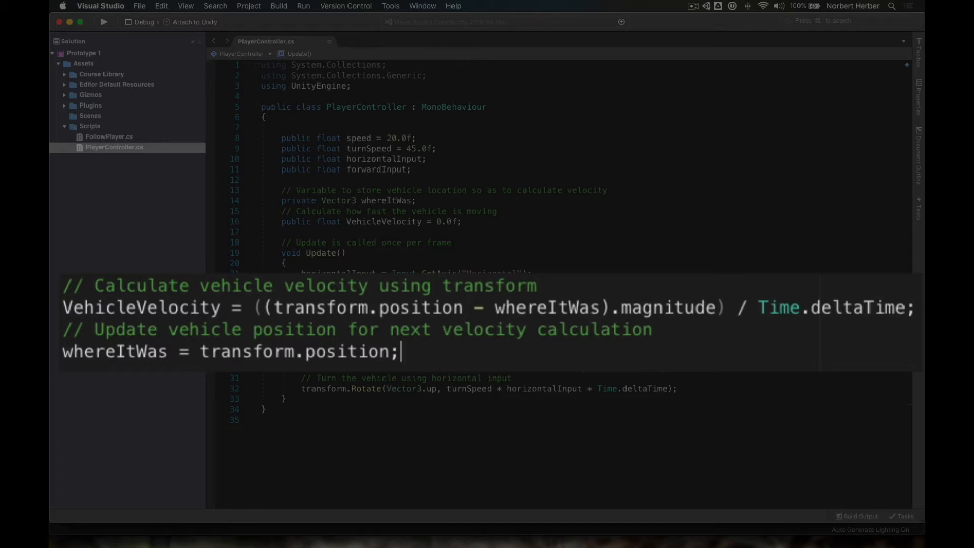
left_click_drag(60, 307, 918, 309)
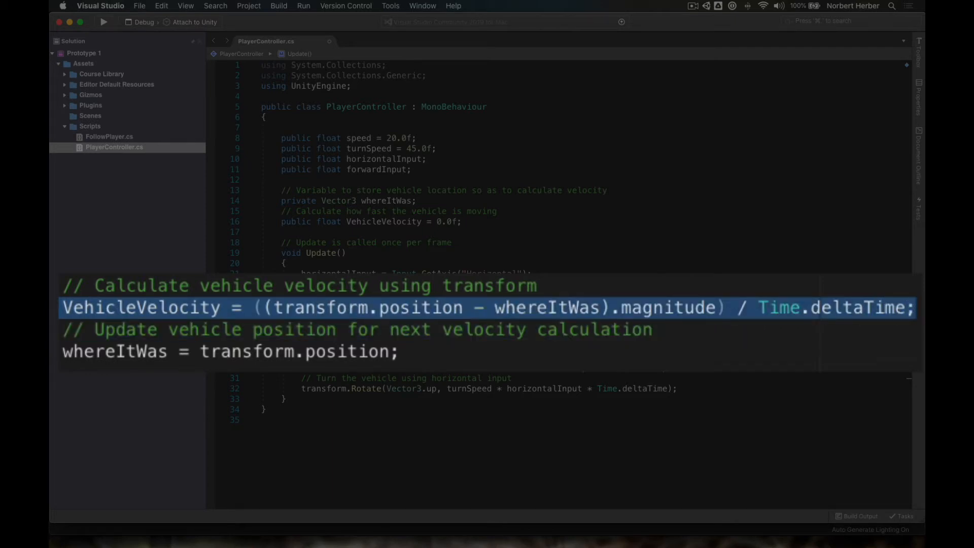
mouse_move(314, 310)
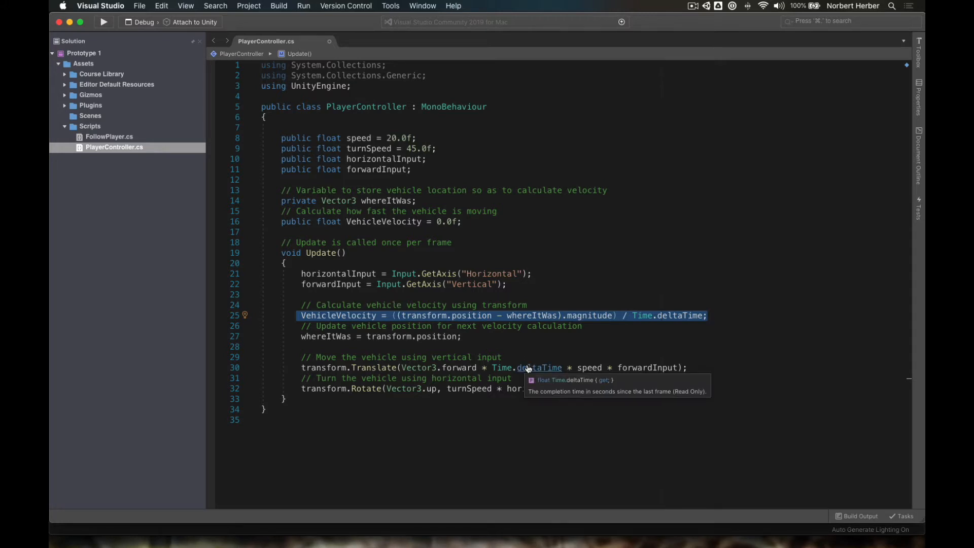
Step: Save the PlayerController script and switch back to the Unity editor
left_click(547, 442)
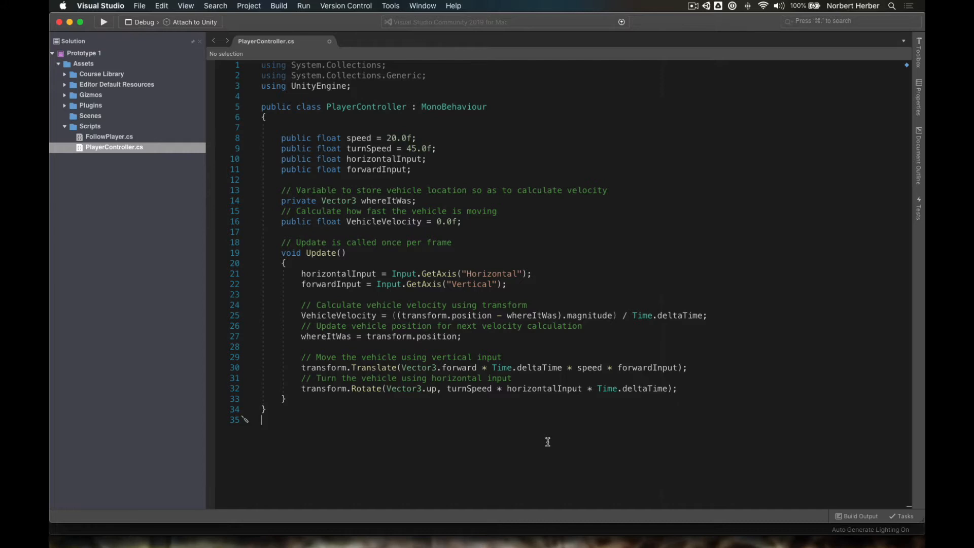
key("super+s")
key("super+Tab")
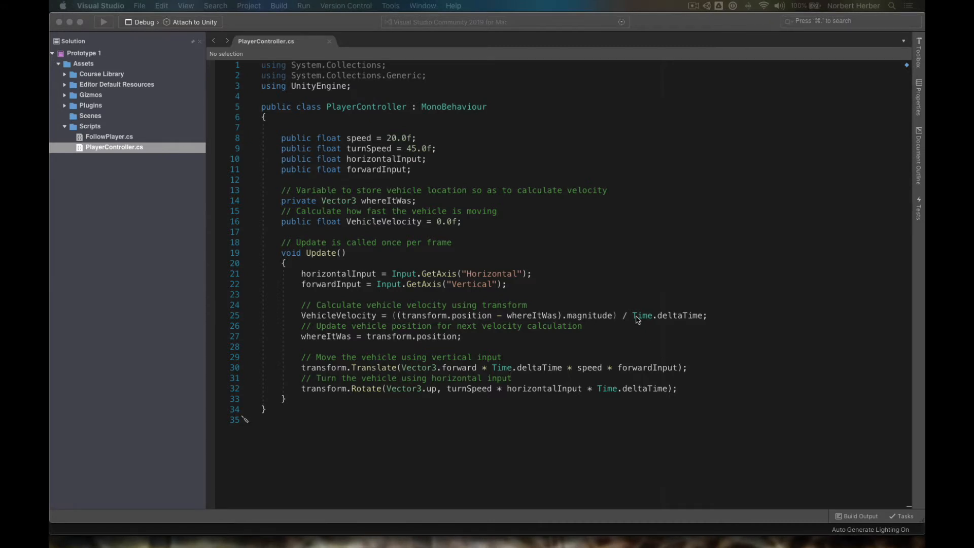
key("super+Tab")
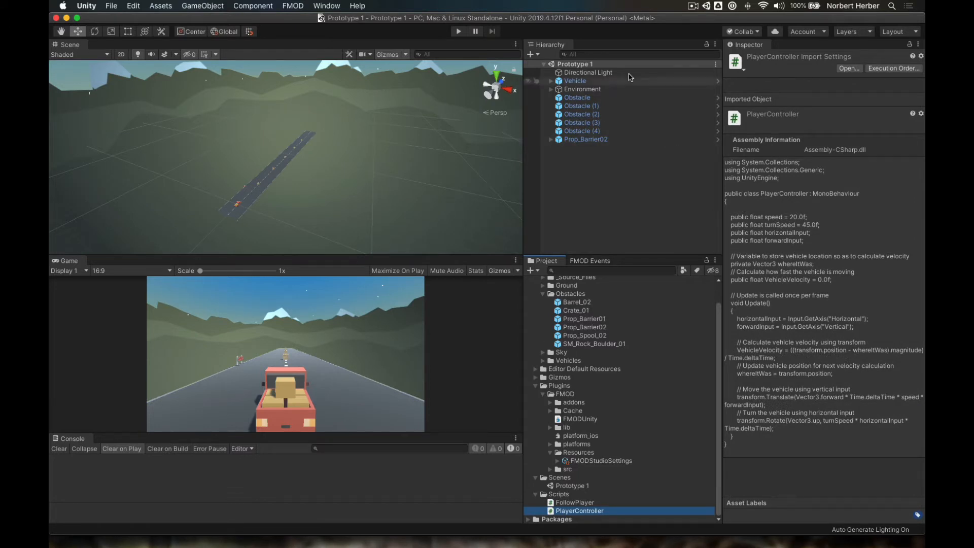
Step: Play-test the scene with the Vehicle selected, driving forward and steering to observe its Vehicle Velocity value, and stop play mode
left_click(589, 83)
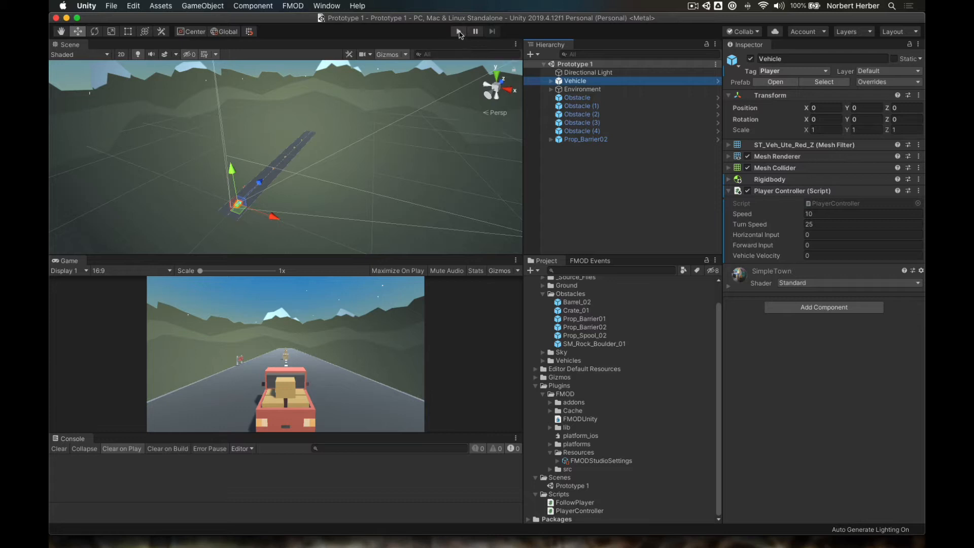
left_click(458, 32)
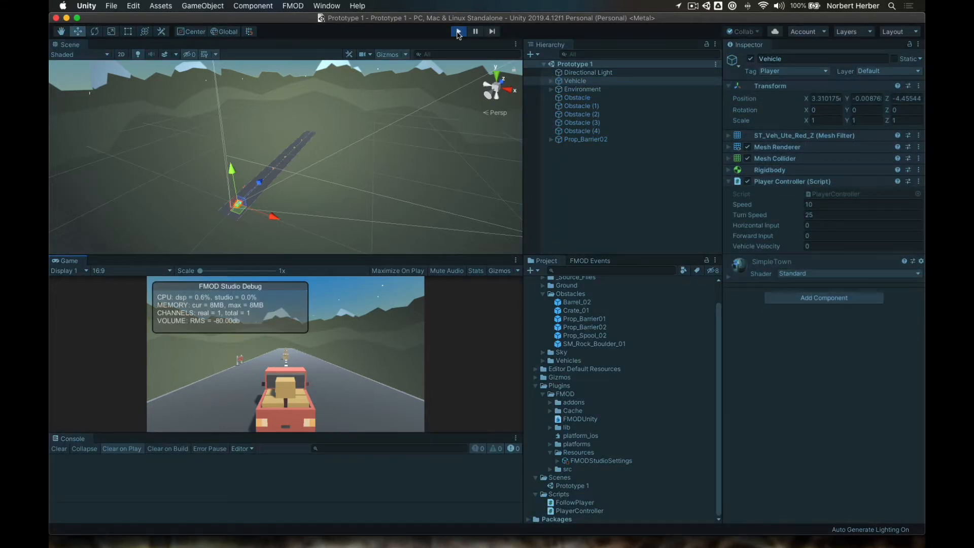
key("Up")
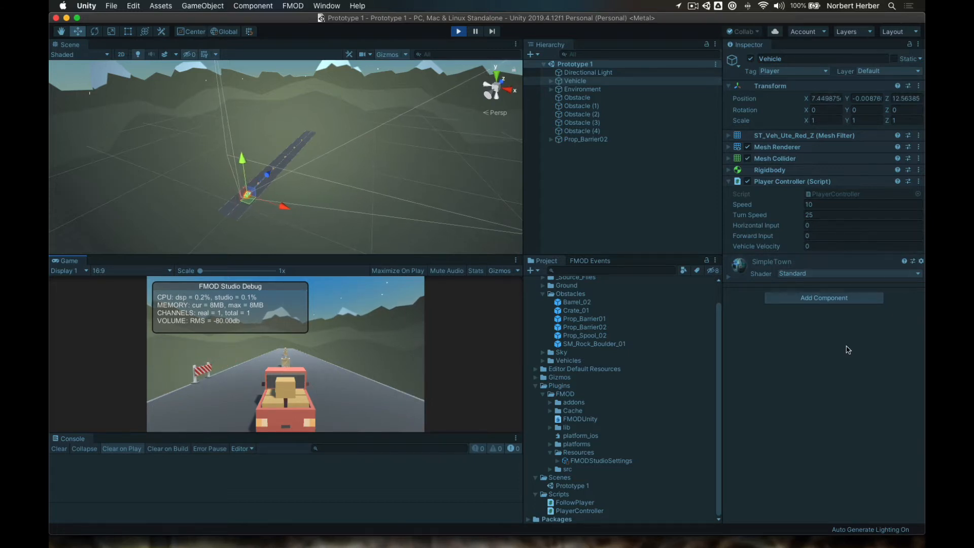
key("Up")
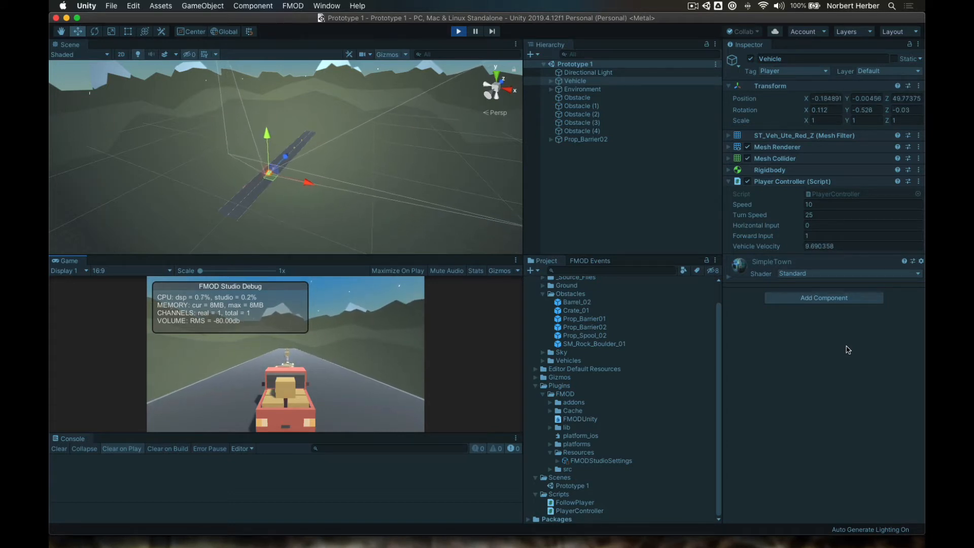
key("Up")
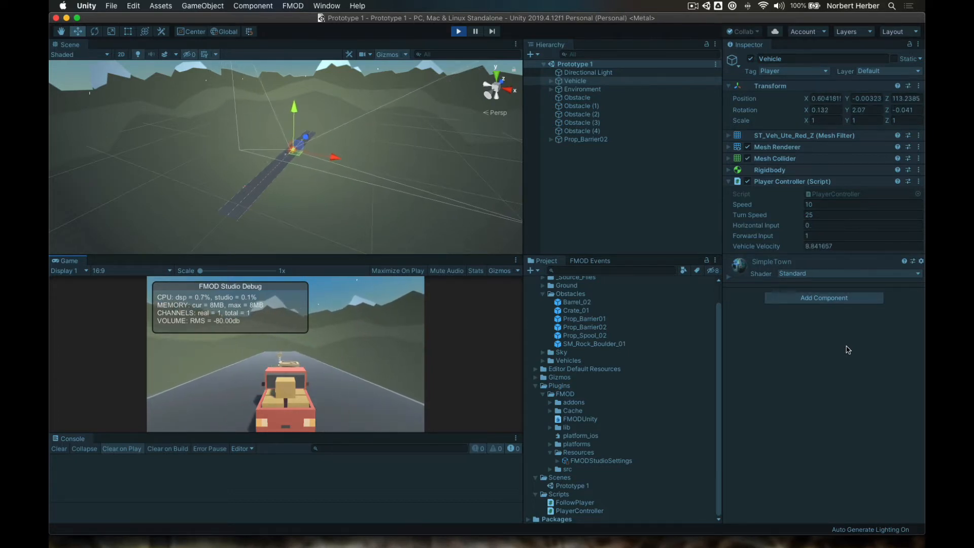
key("Left")
key("Left")
key("Right")
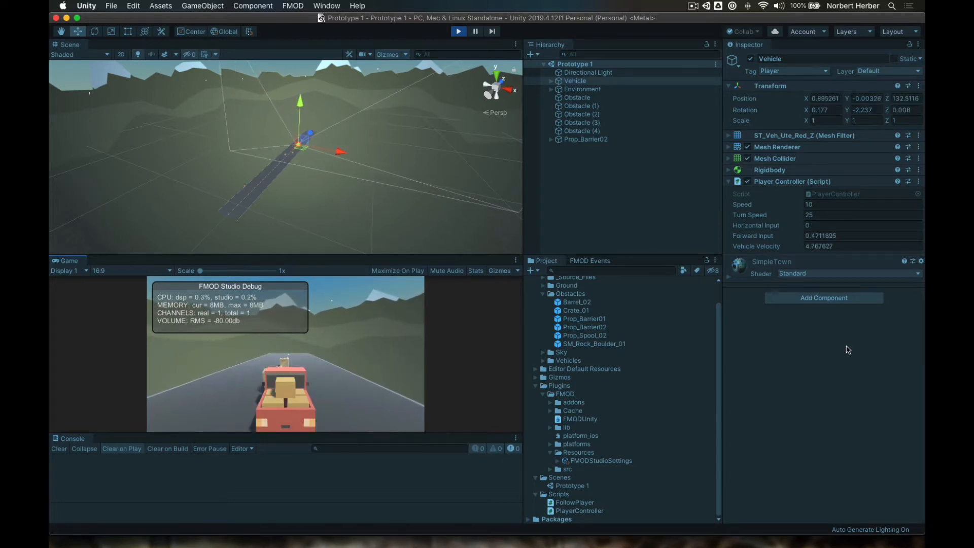
key("Up")
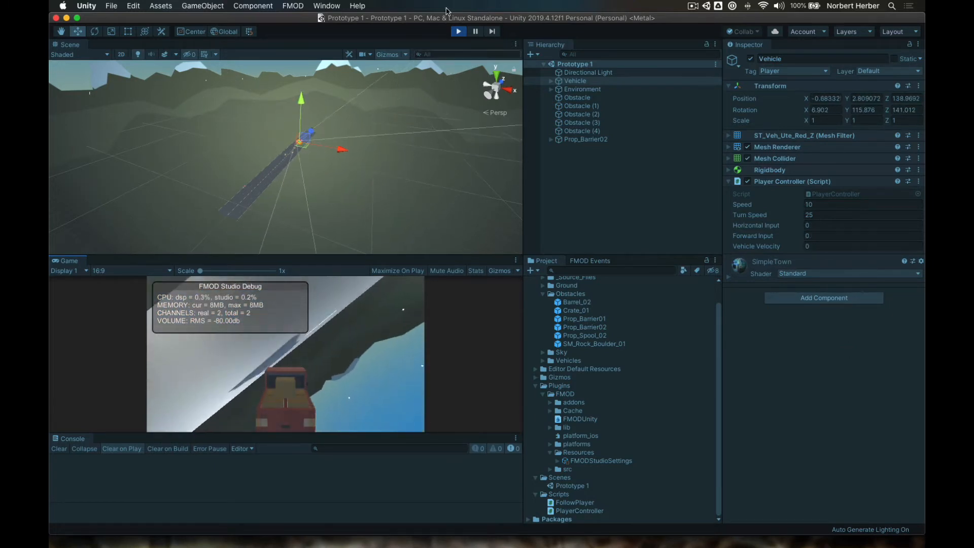
left_click(459, 32)
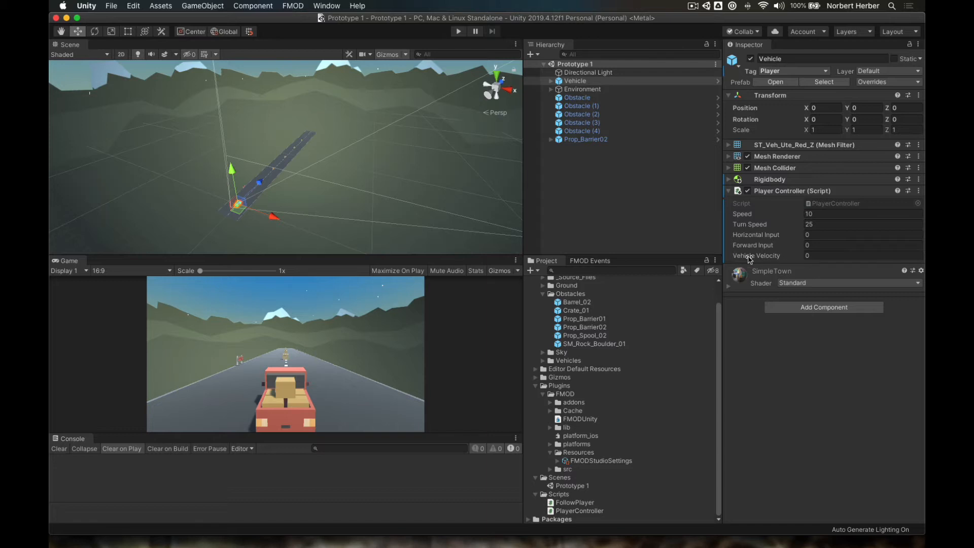
Step: Run the scene again, drive the vehicle forward while steering both ways to check Vehicle Velocity, and stop the playback
left_click(459, 32)
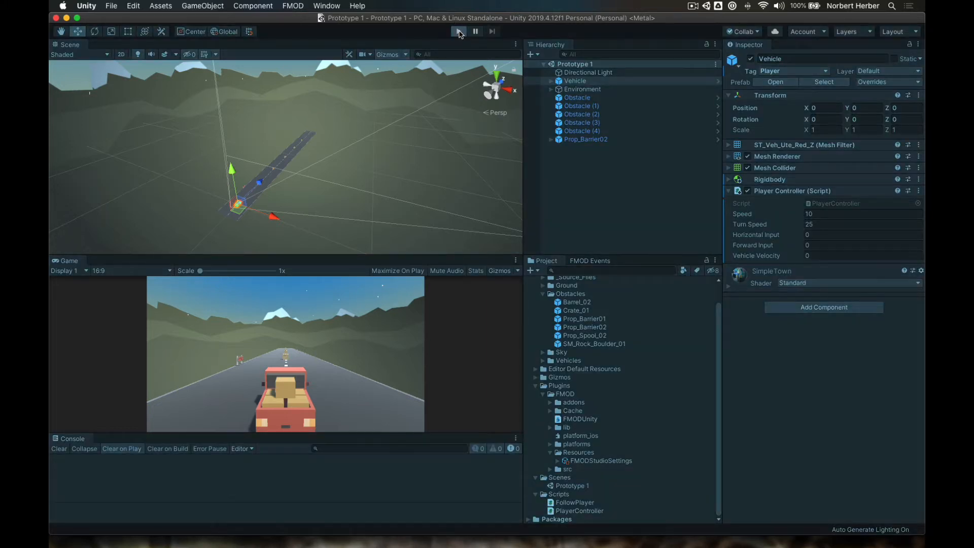
key("Up")
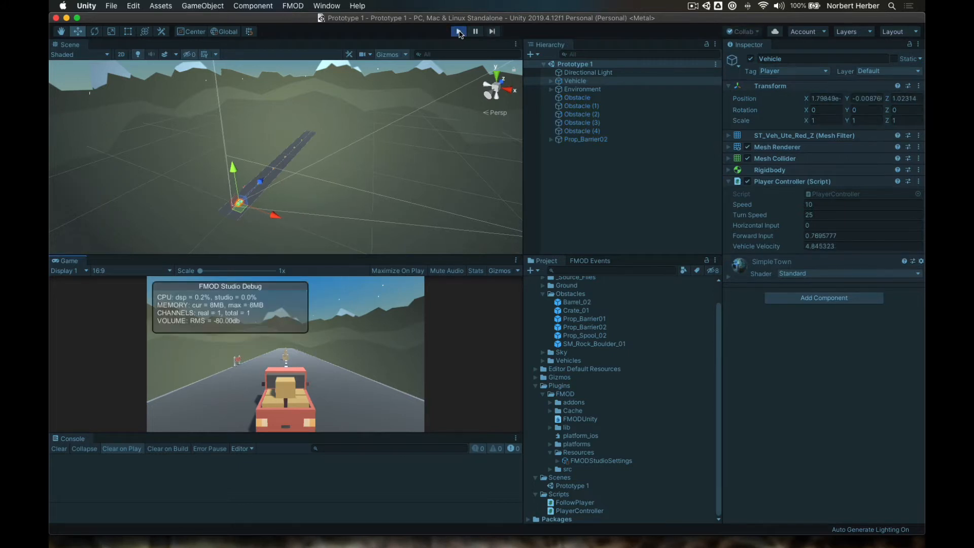
key("Left")
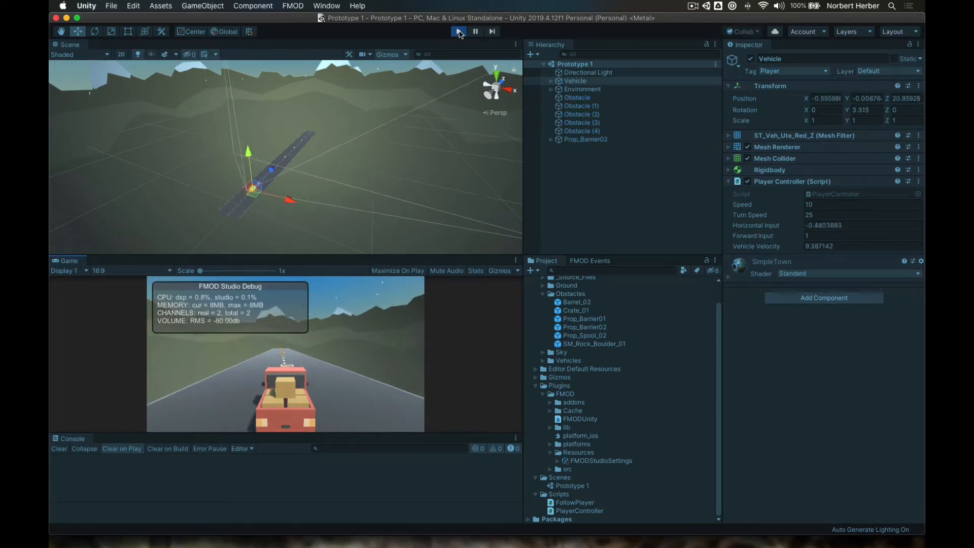
key("Right")
left_click(459, 31)
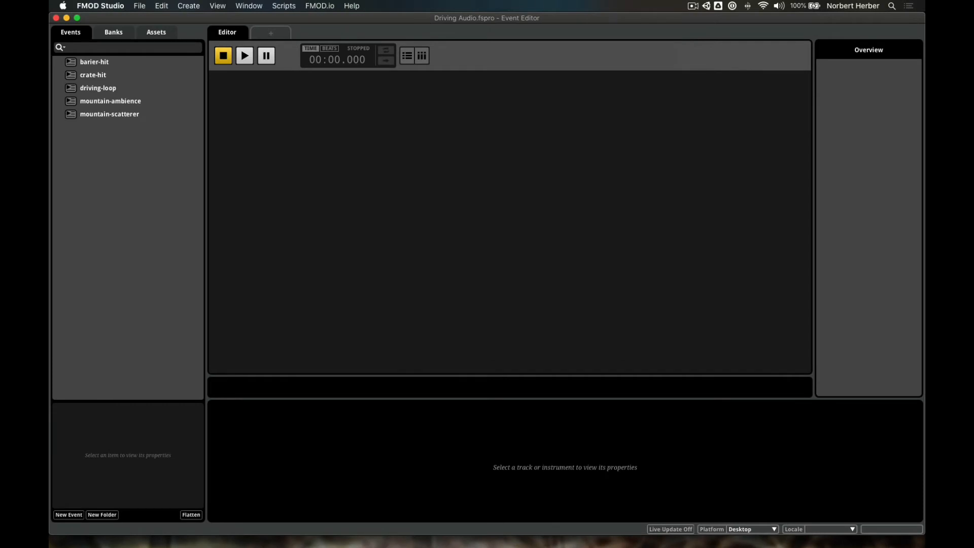
Step: In FMOD Studio, open the crate-hit event and audition it
left_click(102, 76)
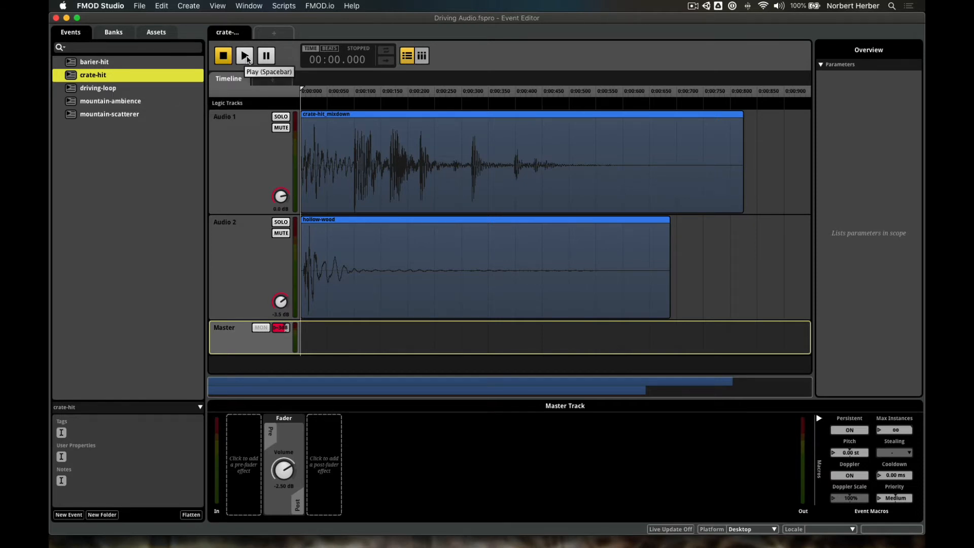
left_click(247, 58)
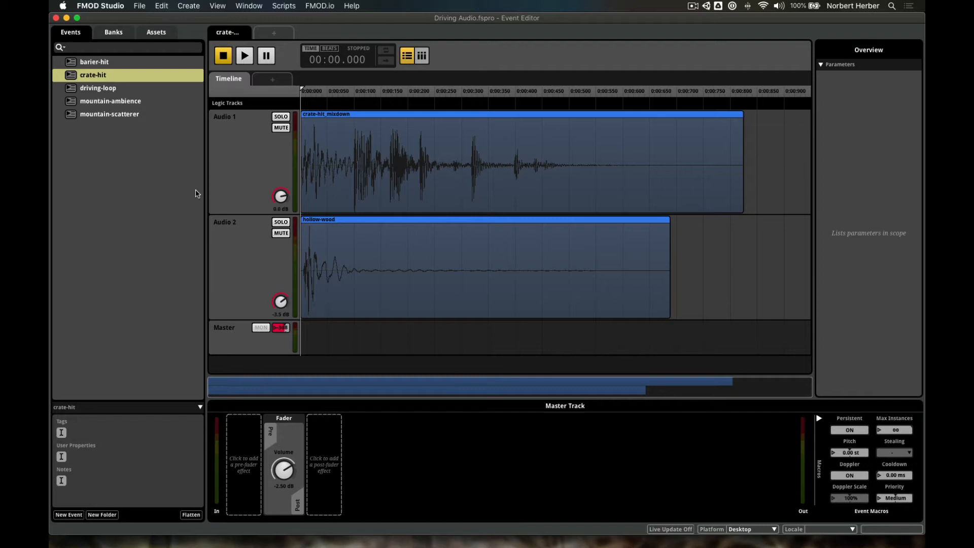
Step: Add a continuous parameter sheet named impact with a range of 0 to 10 to the crate-hit event, and try sweeping its value
left_click(283, 82)
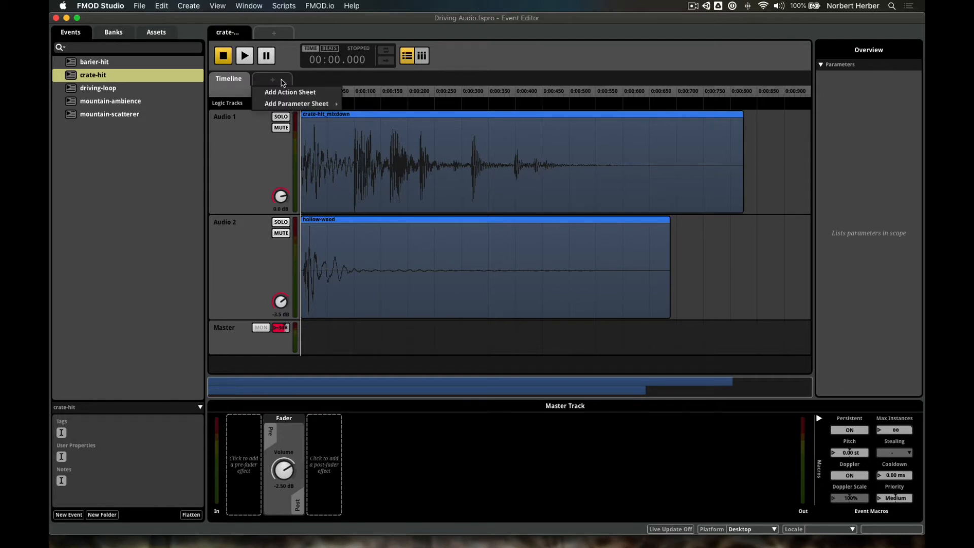
mouse_move(288, 105)
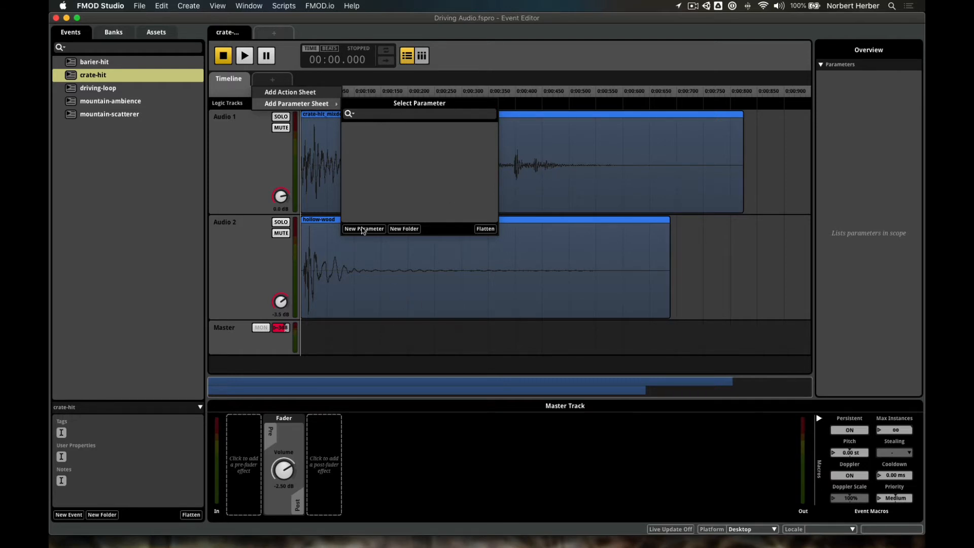
left_click(363, 229)
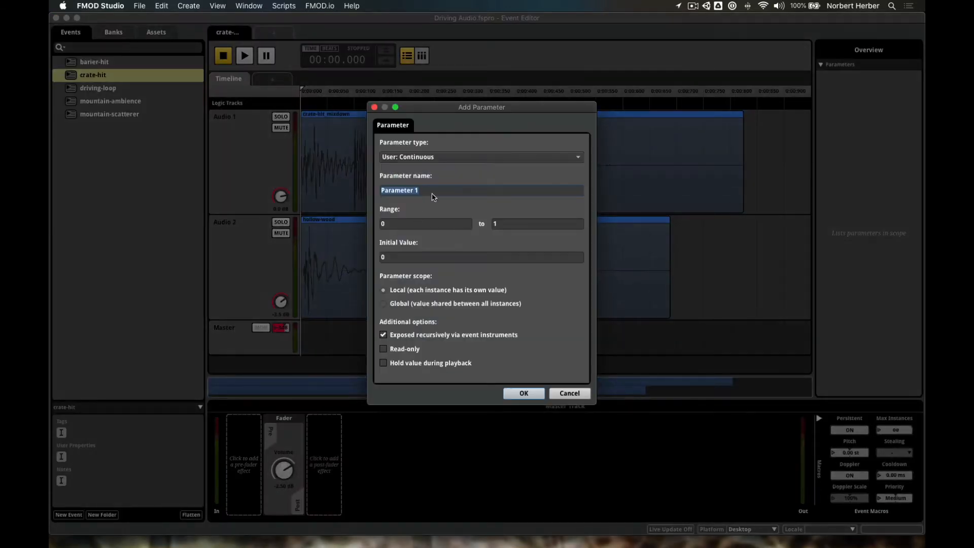
type("impact")
left_click(497, 224)
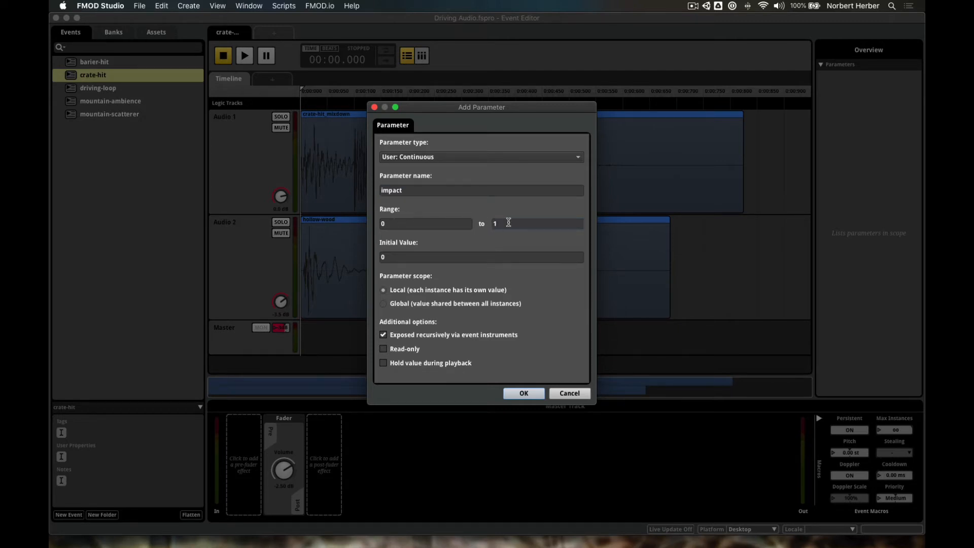
type("0")
left_click(523, 394)
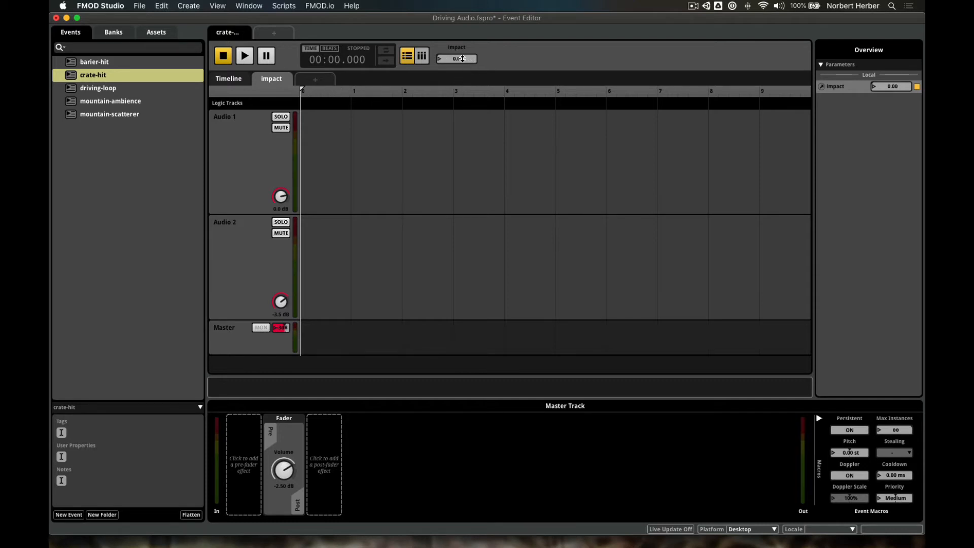
left_click_drag(462, 59, 453, 3)
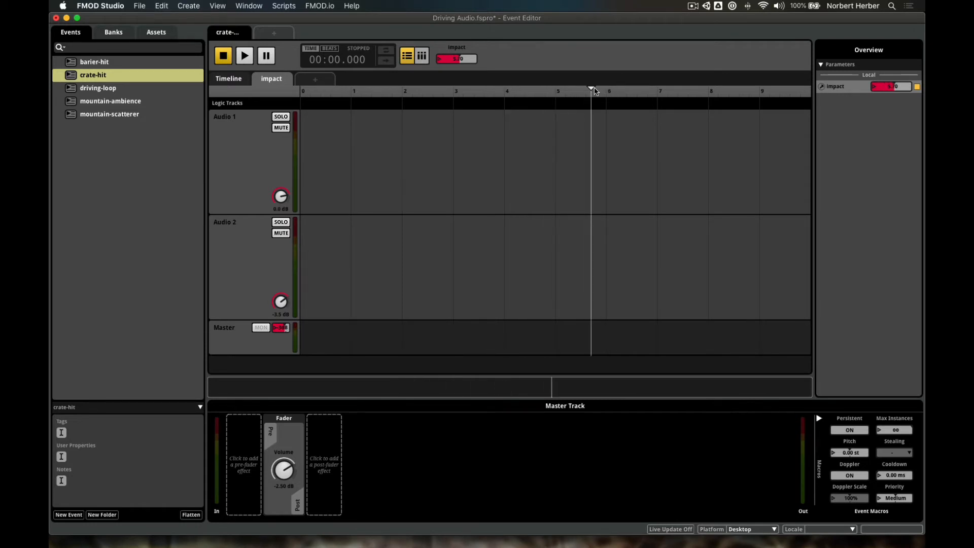
mouse_move(591, 89)
left_mouse_down()
mouse_move(358, 102)
mouse_move(608, 123)
mouse_move(785, 126)
mouse_move(663, 133)
mouse_move(626, 147)
mouse_move(714, 147)
mouse_move(548, 146)
mouse_move(626, 168)
mouse_move(483, 175)
mouse_move(500, 180)
mouse_move(477, 172)
mouse_move(609, 176)
mouse_move(794, 163)
mouse_move(327, 169)
mouse_move(571, 187)
mouse_move(802, 183)
mouse_move(356, 175)
left_mouse_up()
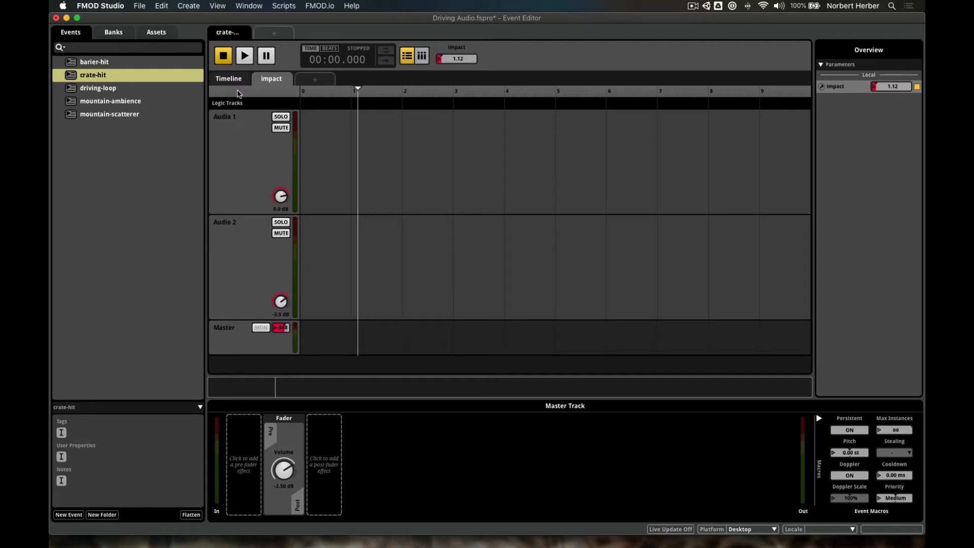
Step: Rename the crate-hit event's Audio 1 track as "crate hit" and Audio 2 as "wood thud"
left_click(242, 80)
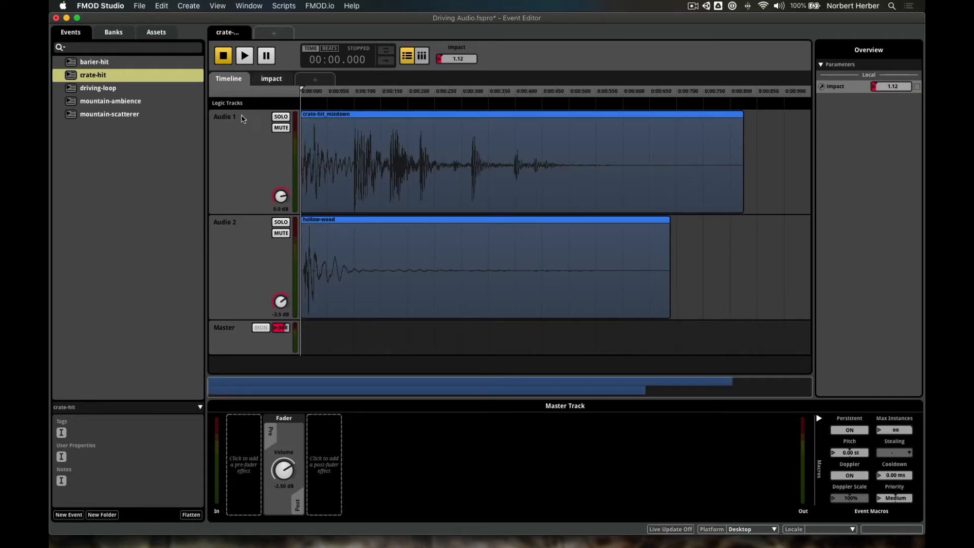
double_click(231, 118)
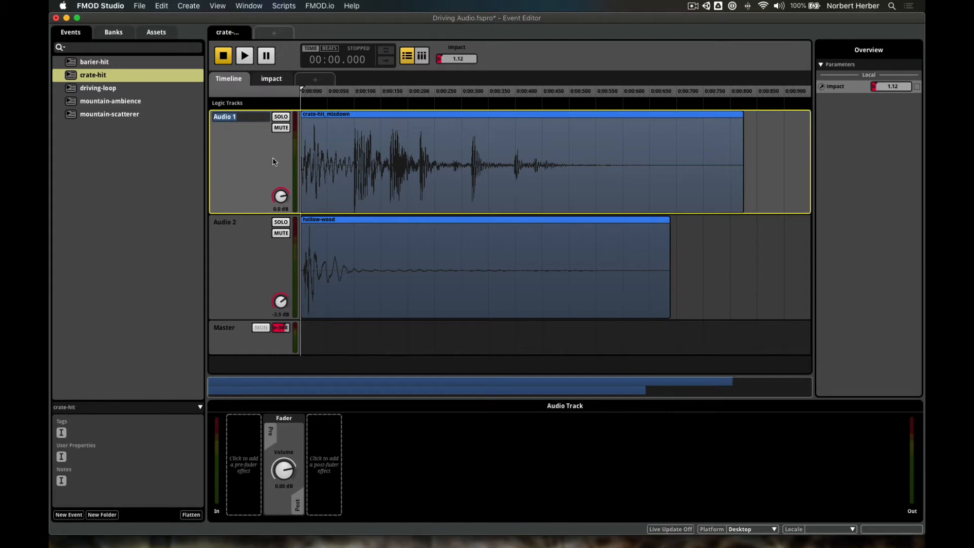
type("crate hit")
key("Return")
double_click(219, 223)
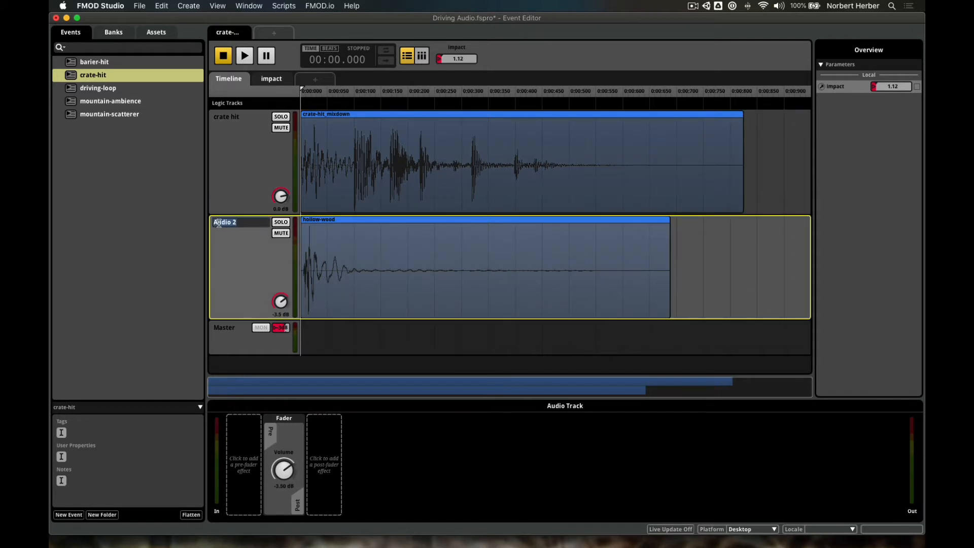
type("wood thud")
key("Return")
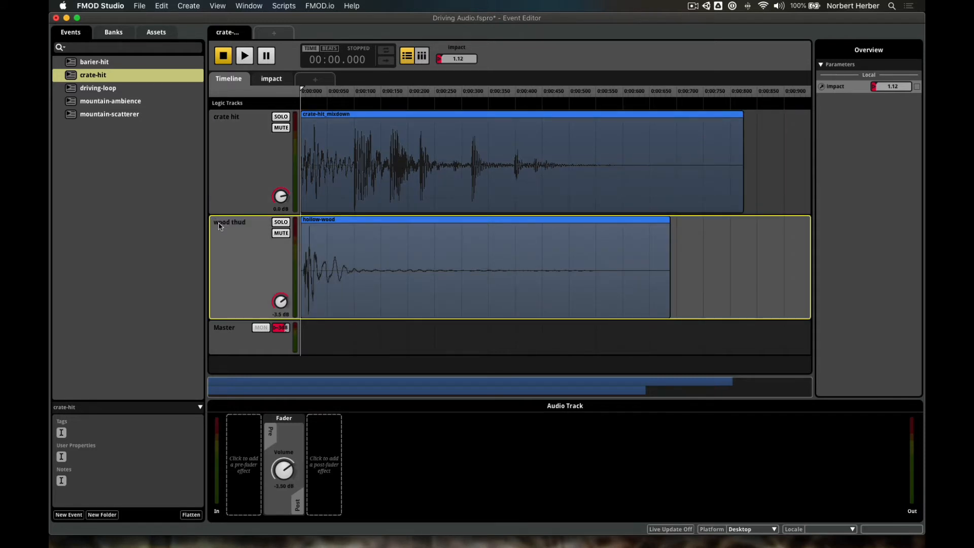
Step: Rename the "crate hit" track as "metallic hit"
double_click(221, 117)
double_click(220, 117)
type("metallic")
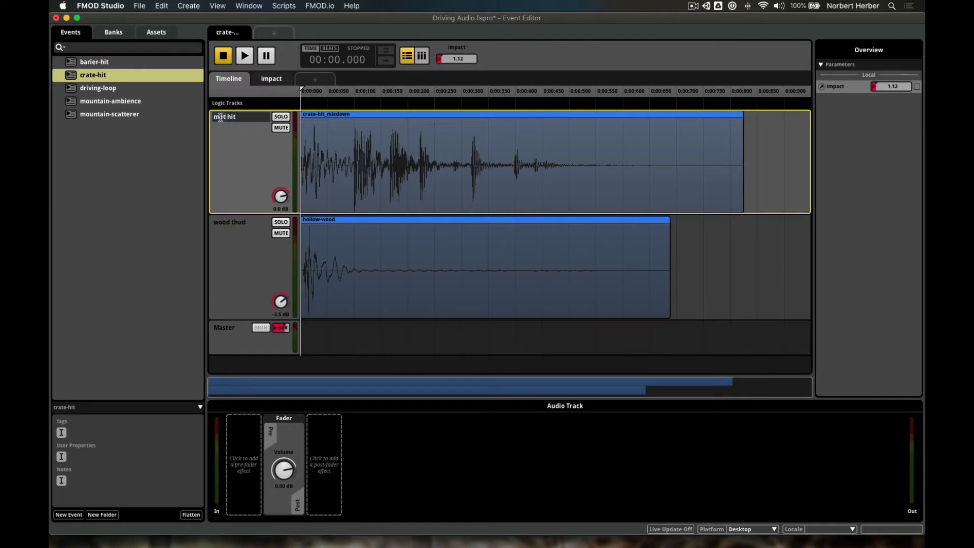
key("Return")
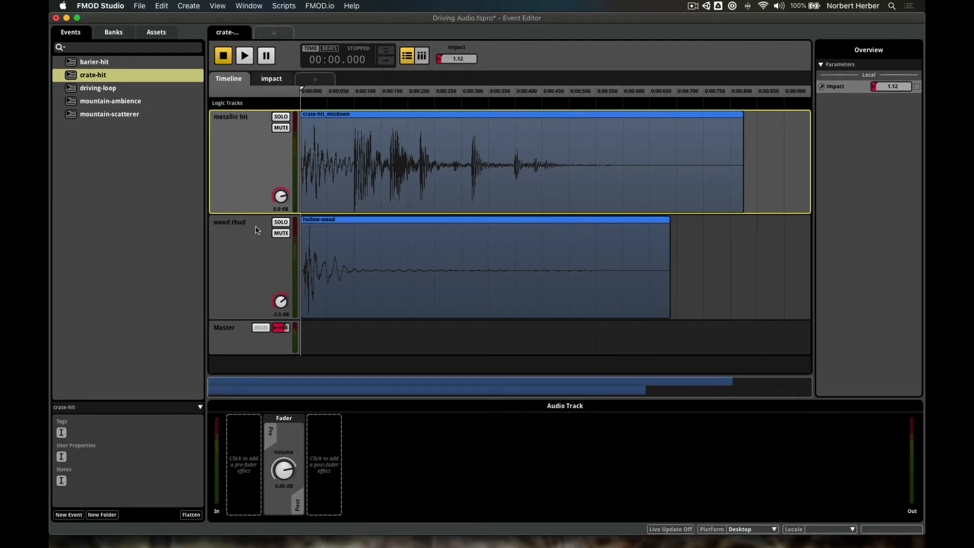
Step: Add volume automation driven by impact to the metallic hit track, placing a 0 dB point near the curve's start
left_click(274, 80)
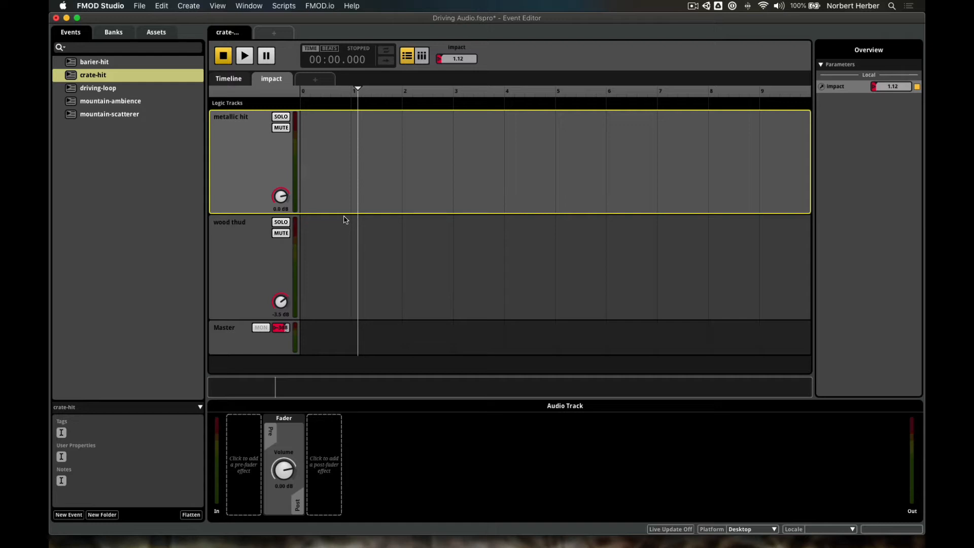
right_click(282, 199)
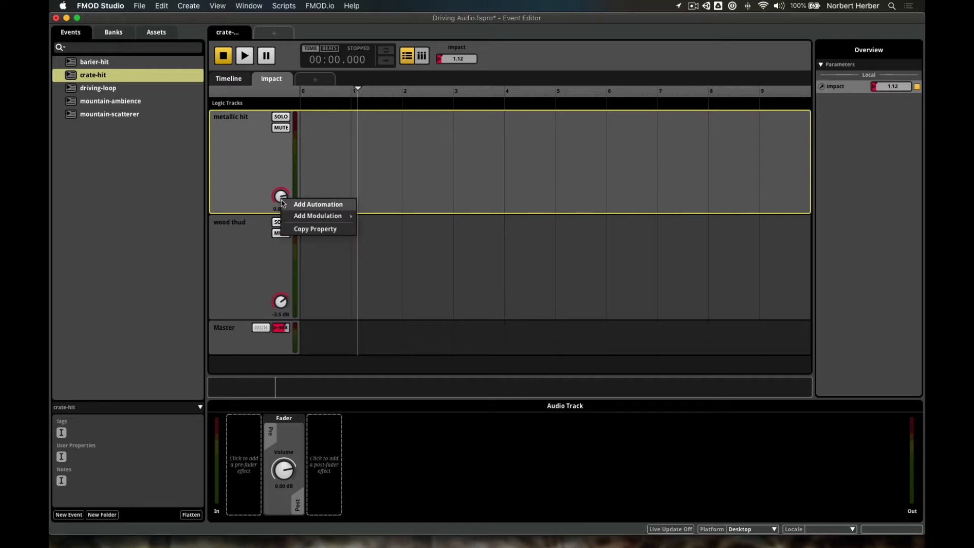
mouse_move(315, 217)
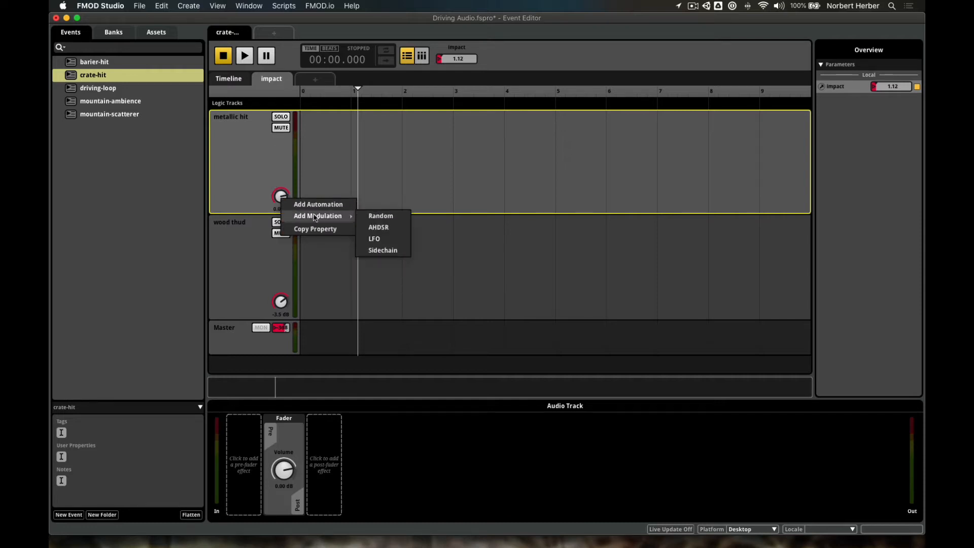
left_click(311, 204)
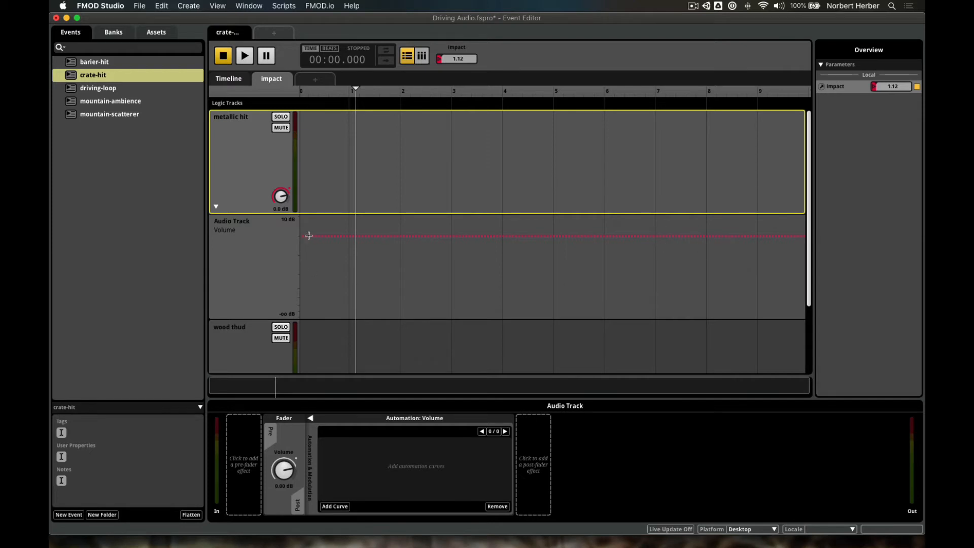
left_click(309, 236)
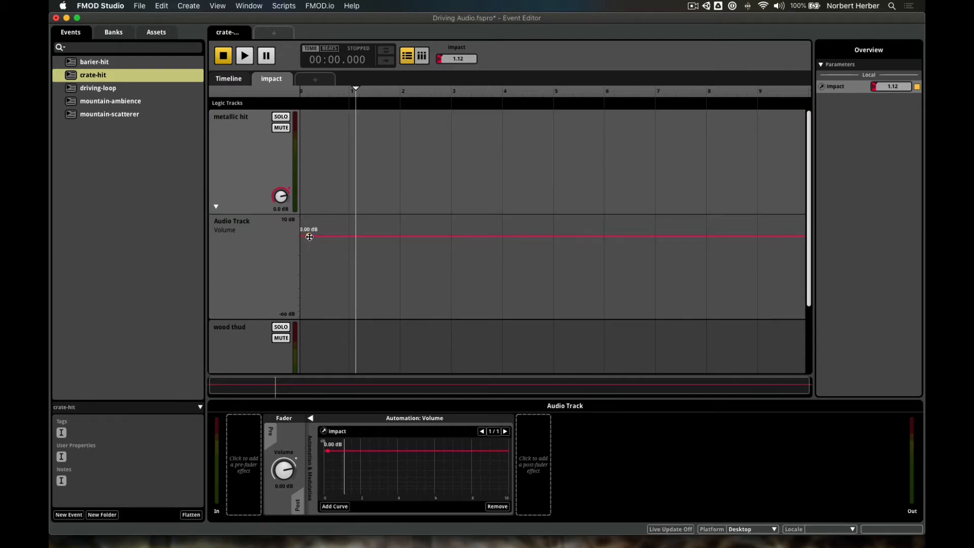
left_click_drag(309, 236, 310, 275)
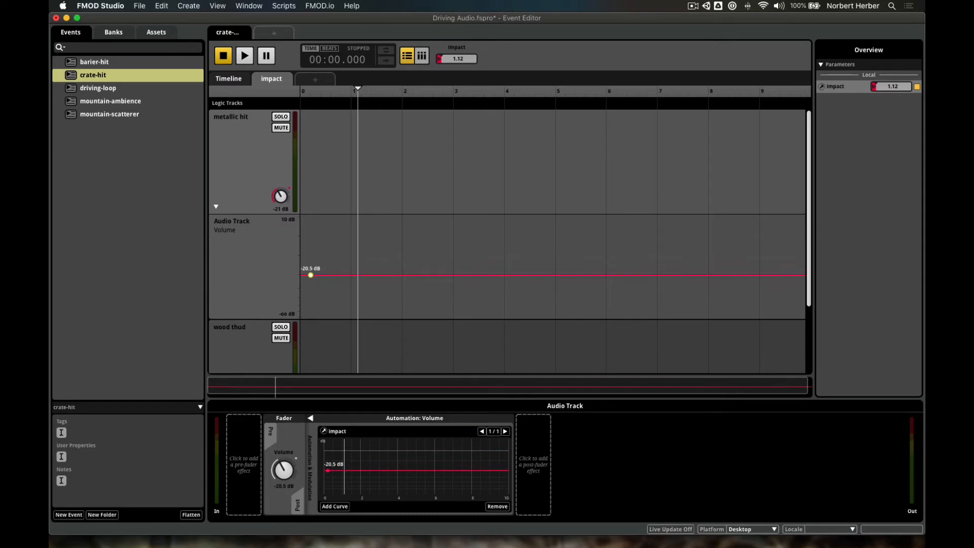
left_click(741, 274)
left_click_drag(741, 274, 694, 245)
key("Delete")
key("super+z")
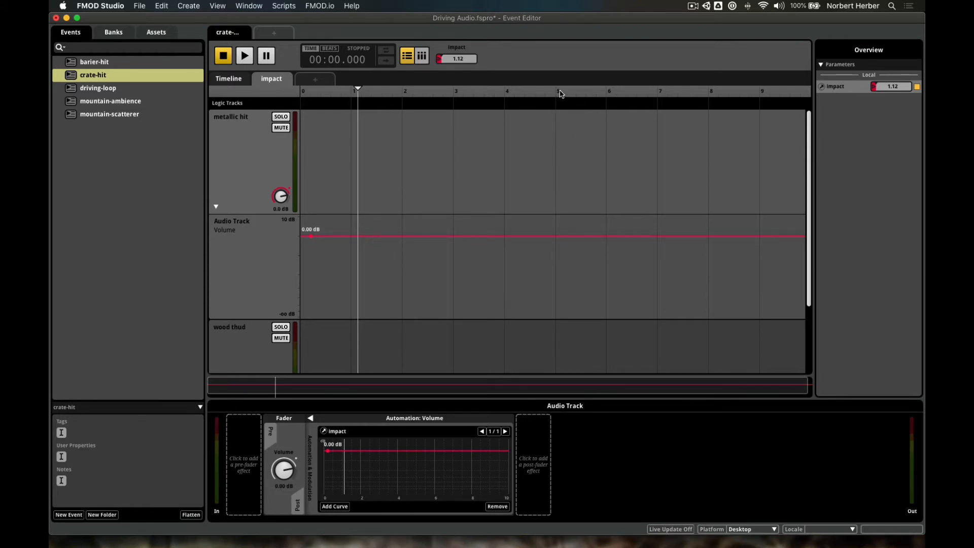
Step: Shape the metallic hit volume curve to rise from -oo dB at impact 0 to 0 dB at 6, bending its middle downward
left_click(606, 235)
left_click_drag(311, 236, 301, 315)
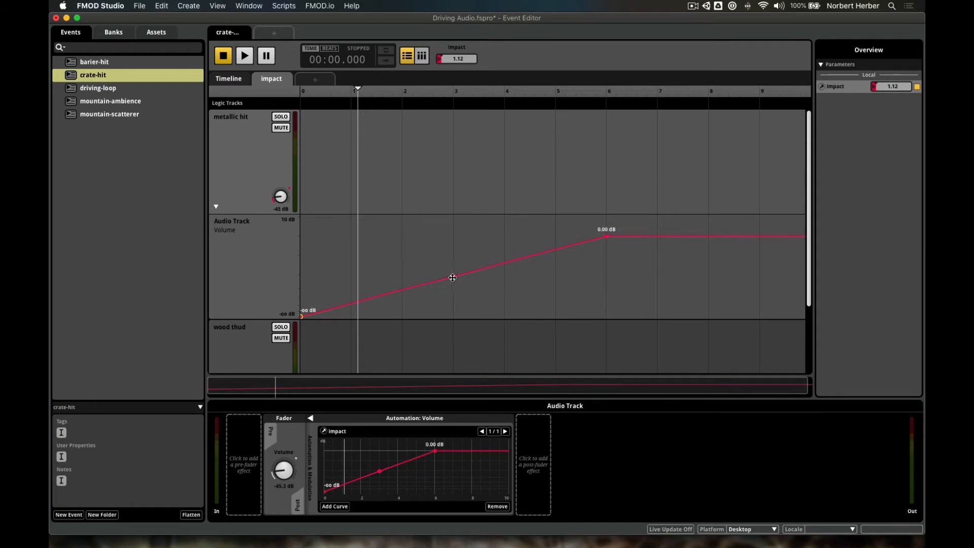
left_click_drag(454, 277, 454, 306)
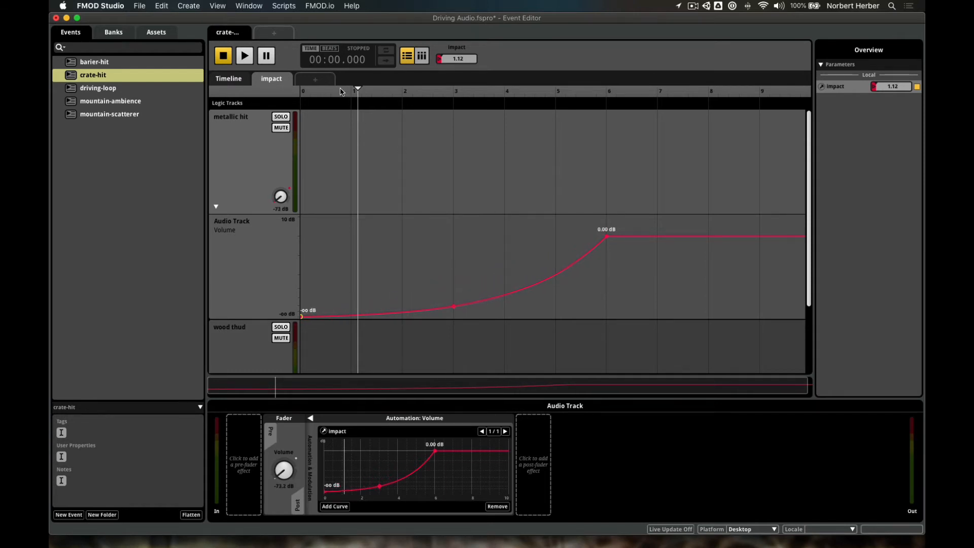
Step: Audition the crate-hit event with impact at 0, about 4.8 and about 8.9
left_click_drag(357, 89, 291, 98)
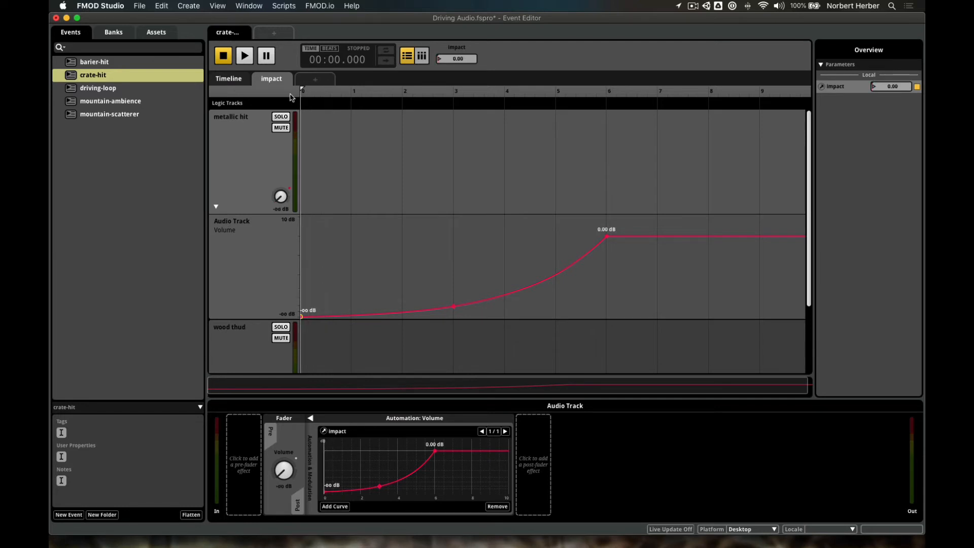
left_click(246, 58)
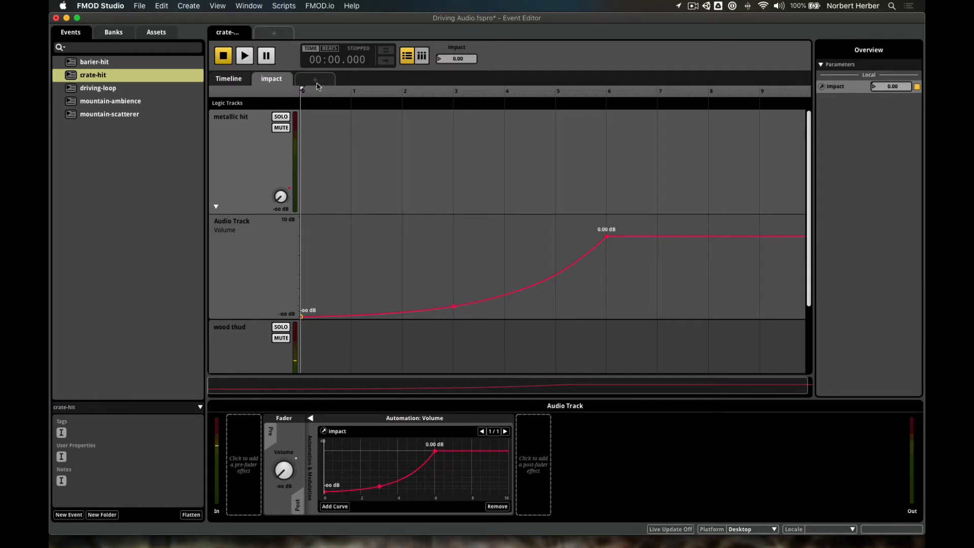
left_click_drag(456, 58, 452, 7)
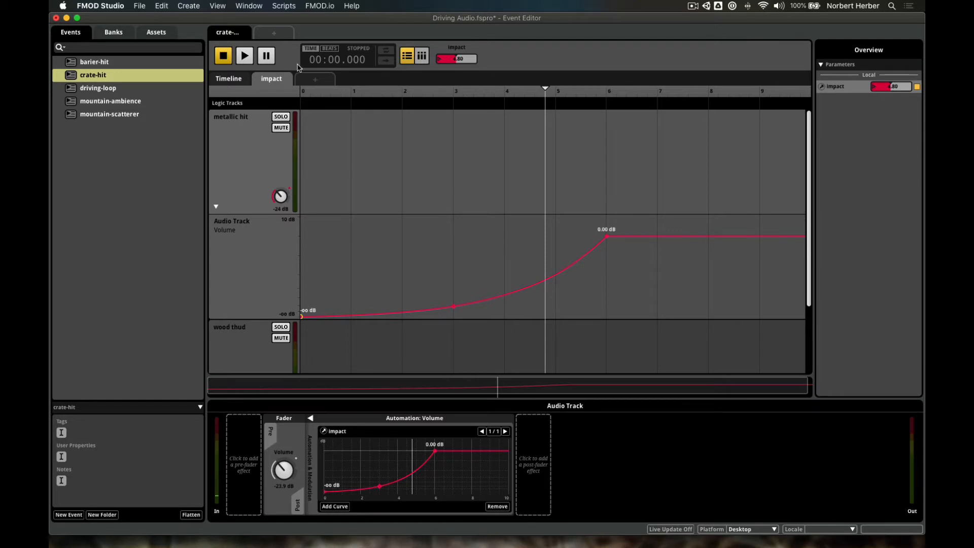
left_click(245, 56)
left_click_drag(462, 59, 462, 14)
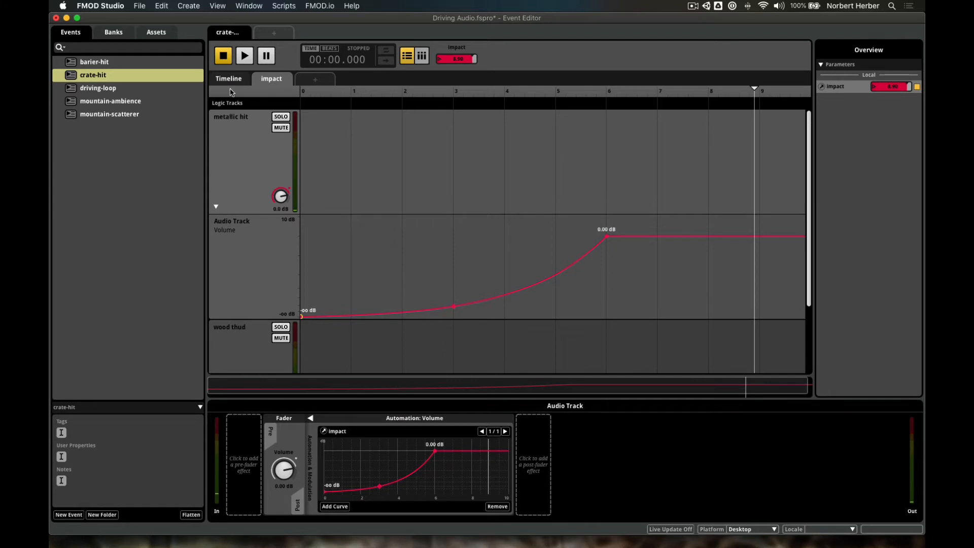
left_click(244, 57)
Step: Open the barier-hit event, audition it, and inspect the Multi Instrument on the Audio 2 track
left_click(91, 62)
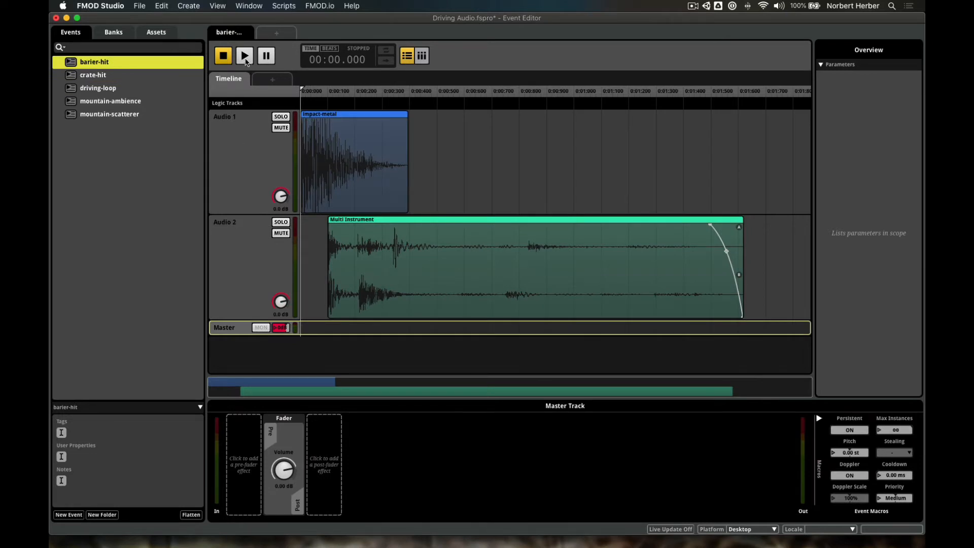
left_click(244, 56)
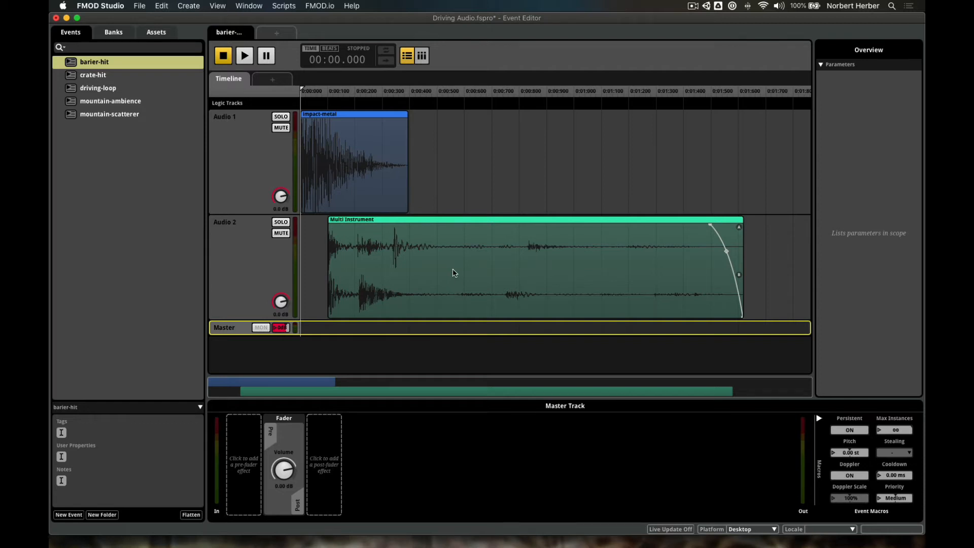
left_click(464, 273)
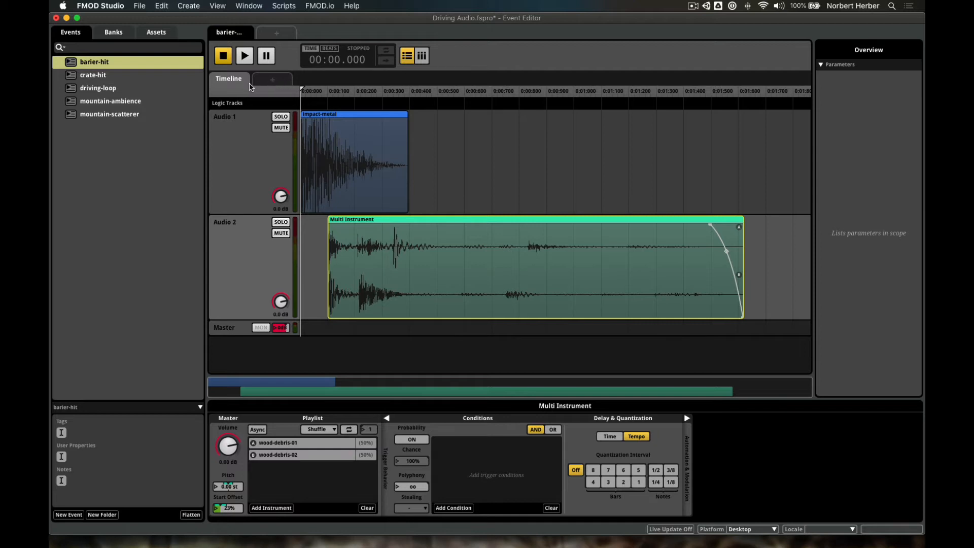
Step: Add a parameter sheet for the existing impact parameter to the barier-hit event
left_click(272, 82)
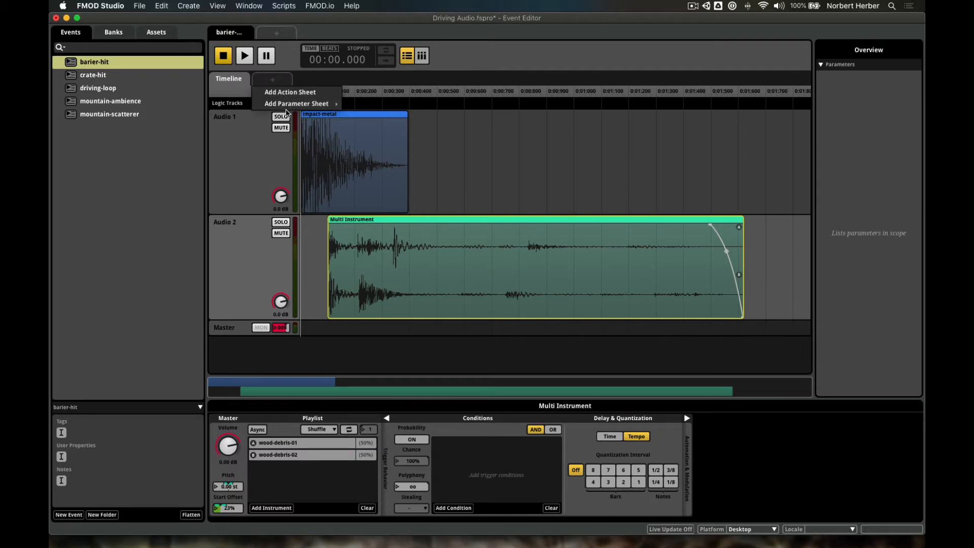
mouse_move(289, 106)
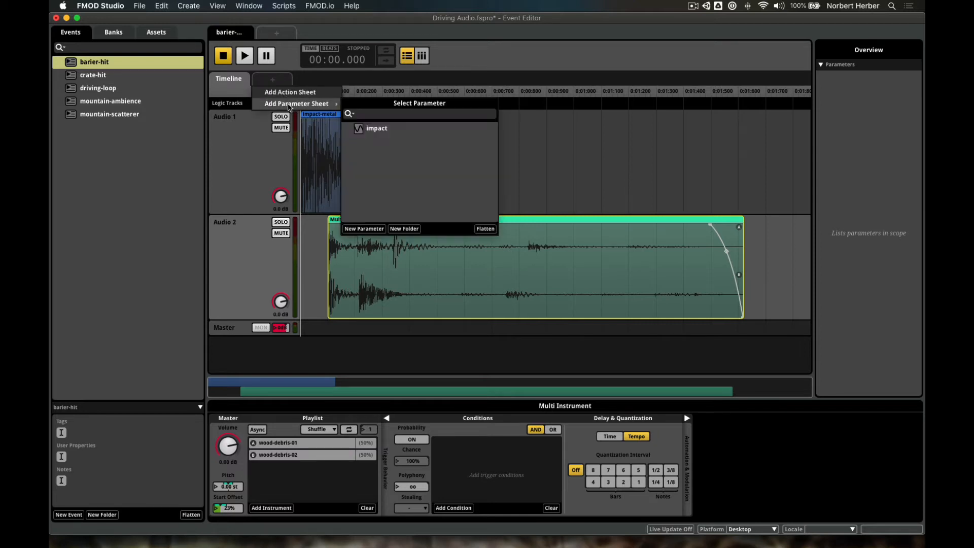
left_click(374, 130)
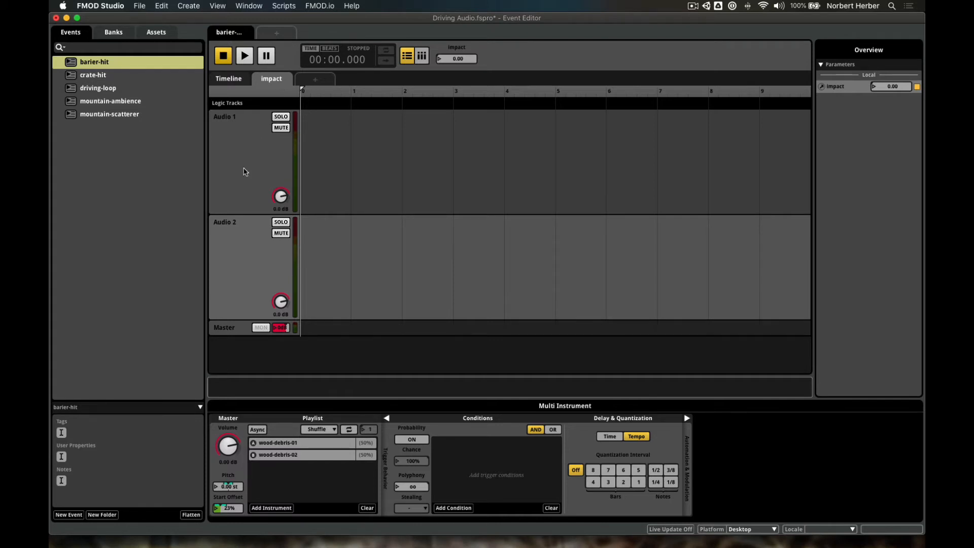
Step: Return to the barier-hit timeline and rename the Audio 1 track as "metal hit"
left_click(235, 80)
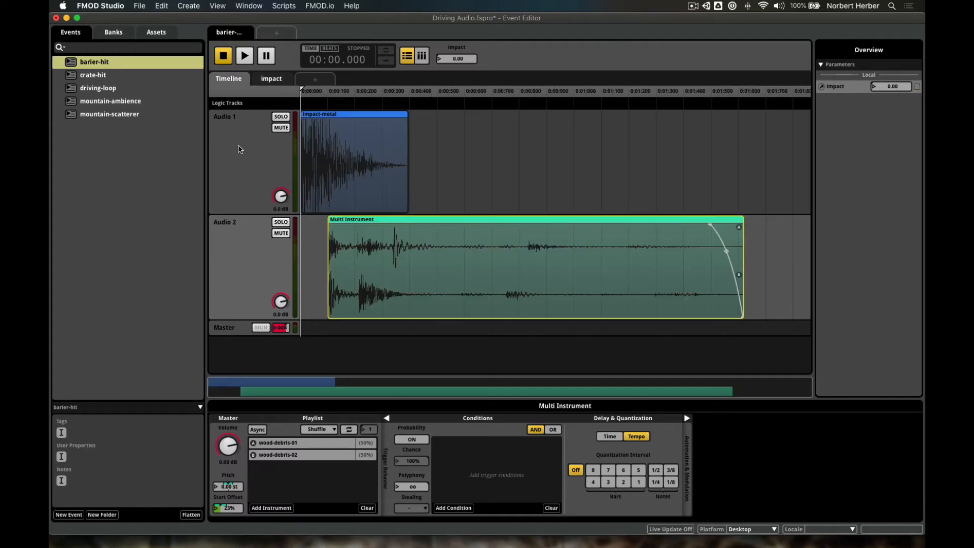
left_click(224, 120)
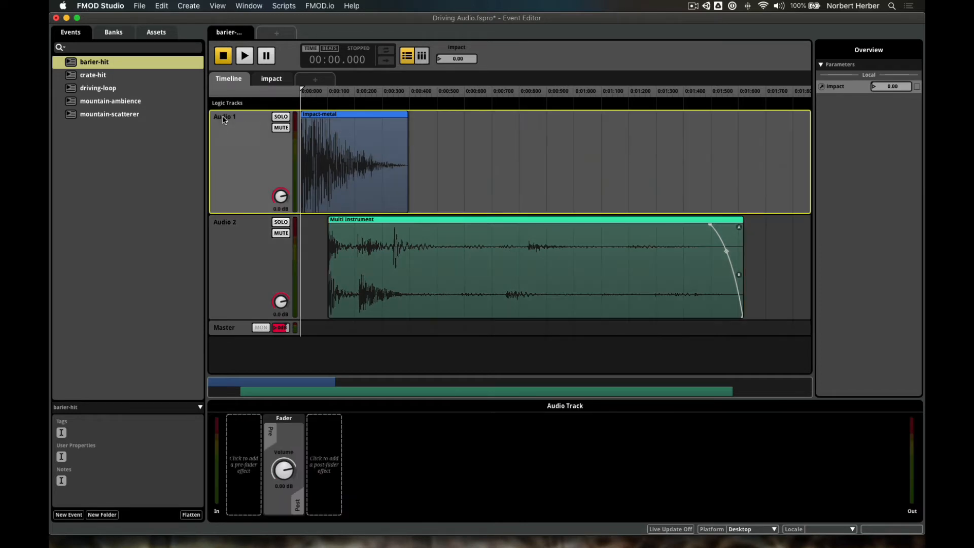
double_click(223, 119)
type("metal hit")
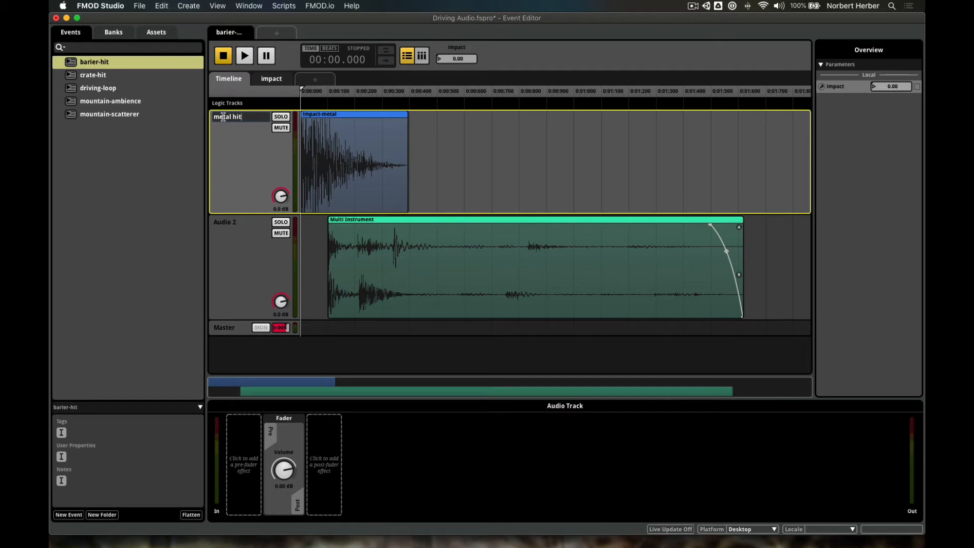
key("Return")
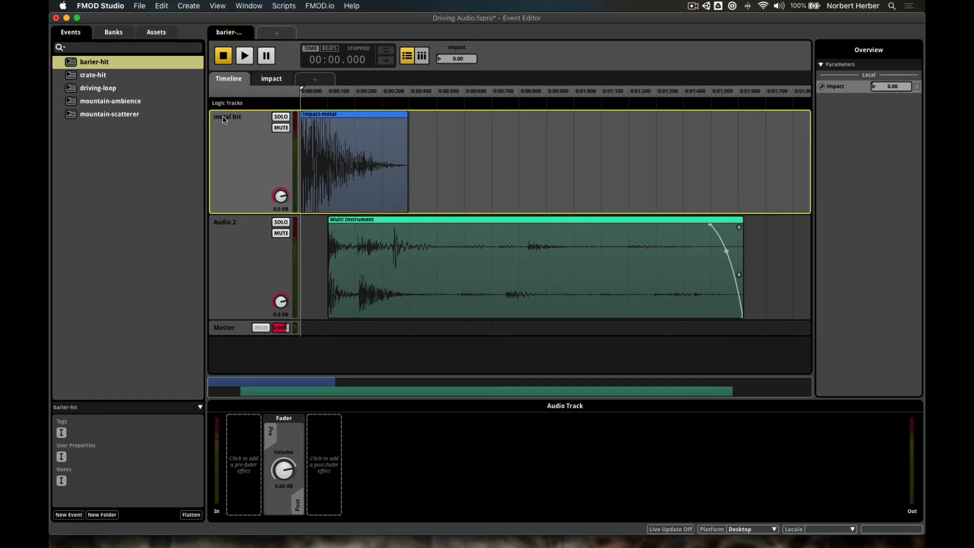
Step: Rename the Audio 2 track as "wooden debris" and save the project
double_click(232, 224)
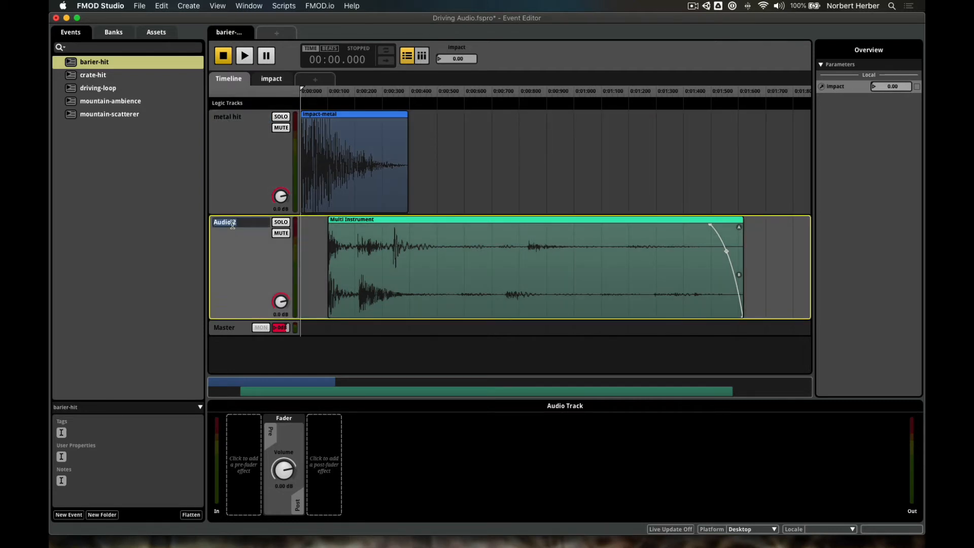
type("wooden debris")
key("Return")
key("super+s")
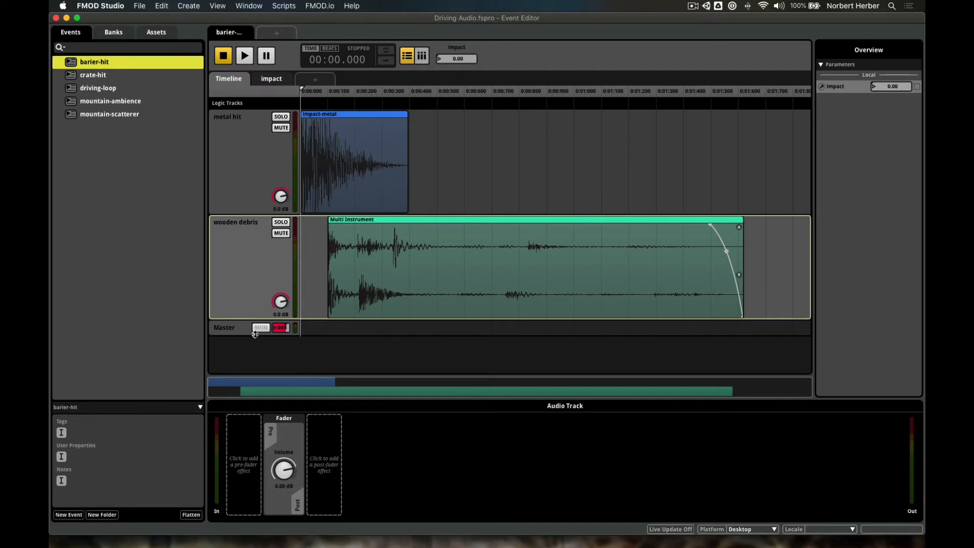
Step: Make the Master track taller and add volume automation to it on the impact parameter sheet
left_click(237, 335)
left_click_drag(238, 336, 239, 369)
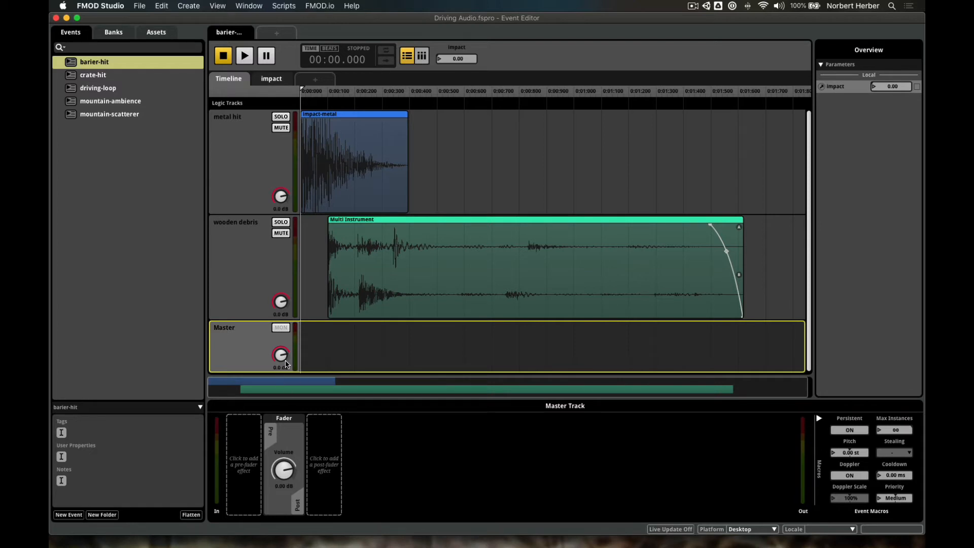
scroll(332, 301, "down", 1)
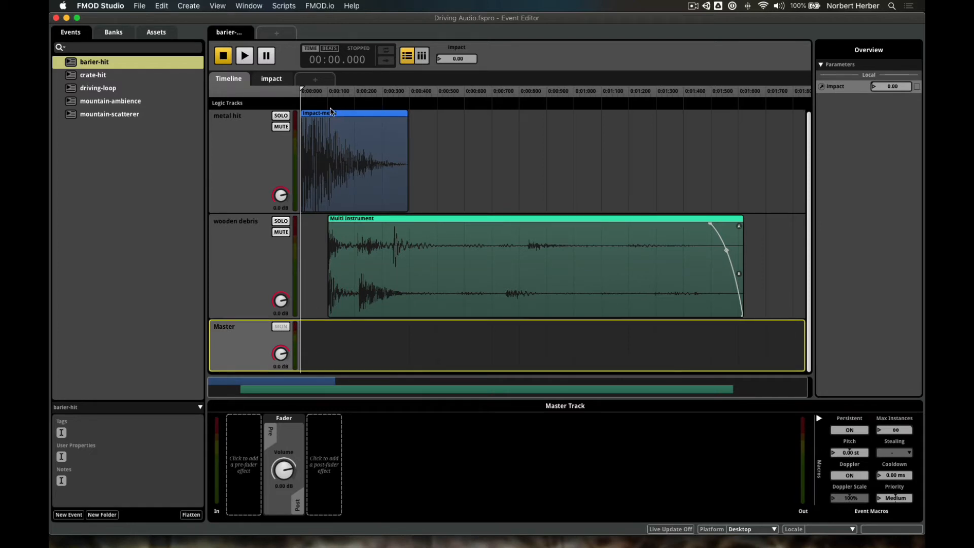
left_click(271, 80)
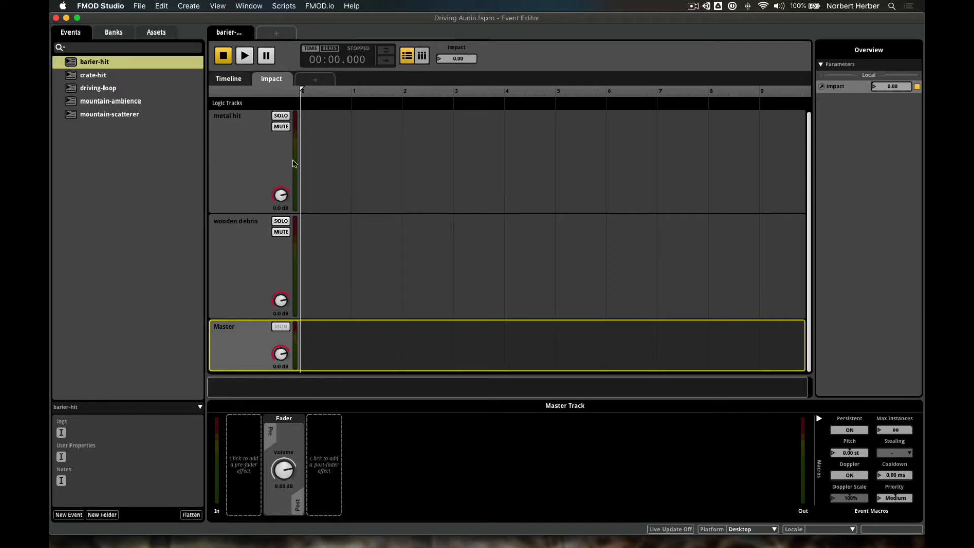
right_click(283, 354)
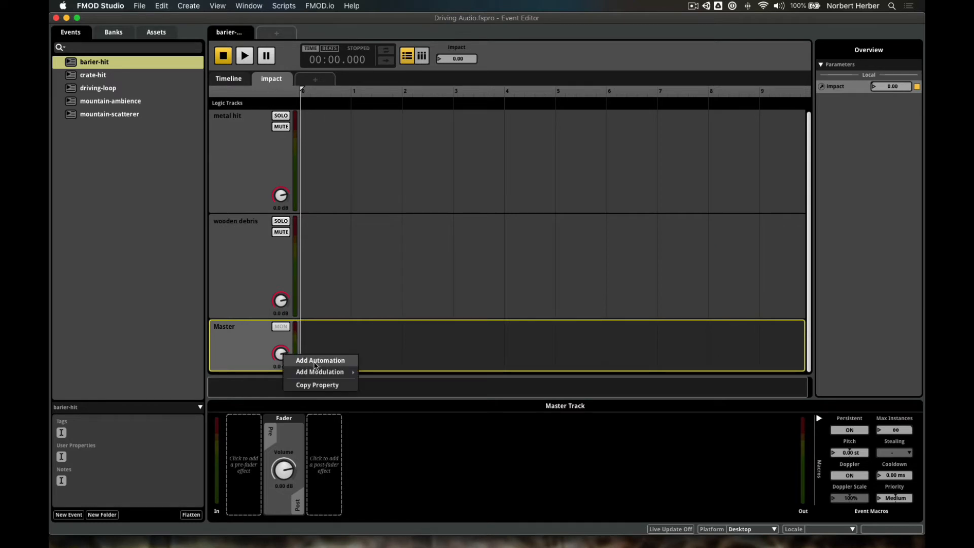
left_click(314, 361)
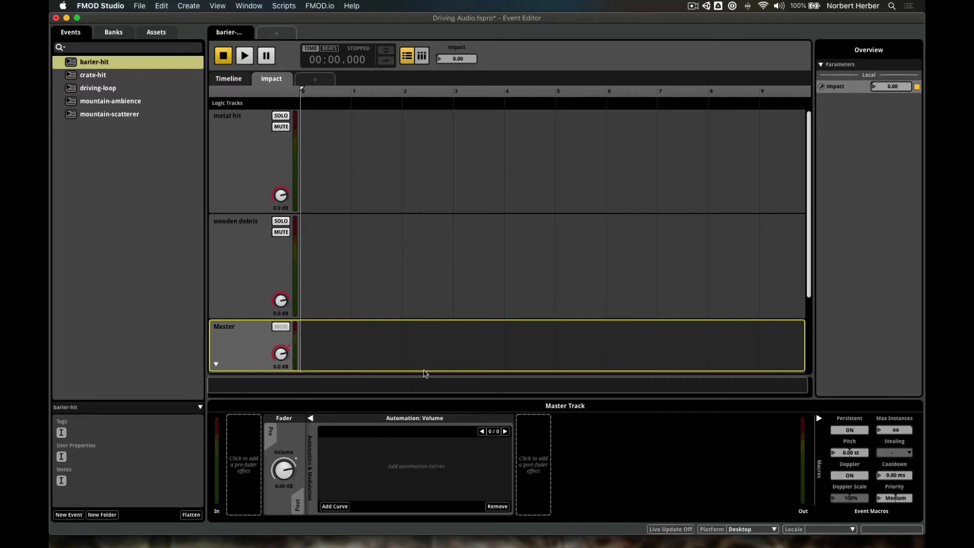
left_click(427, 380)
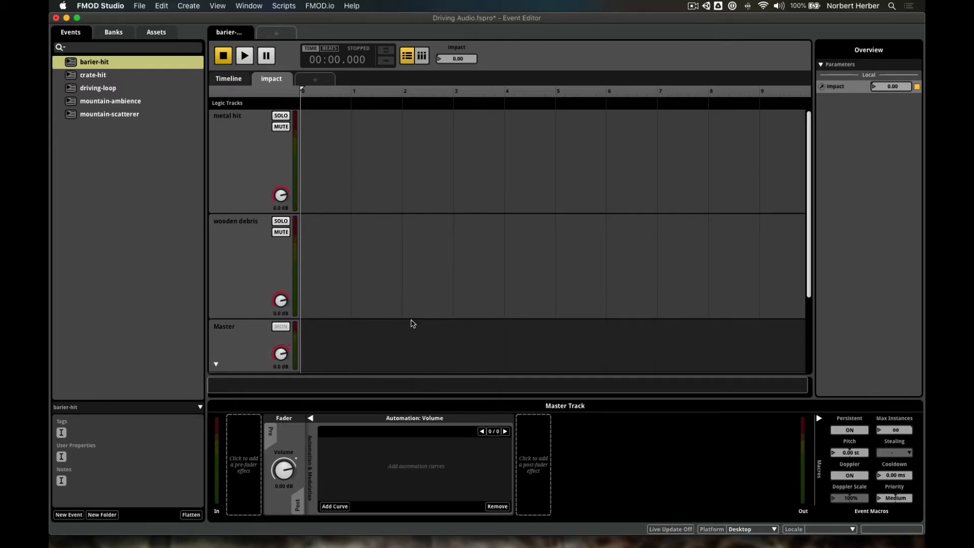
Step: Draw a Master volume curve rising from -20 dB at impact 0 to 0 dB at impact 9
scroll(413, 316, "down", 5)
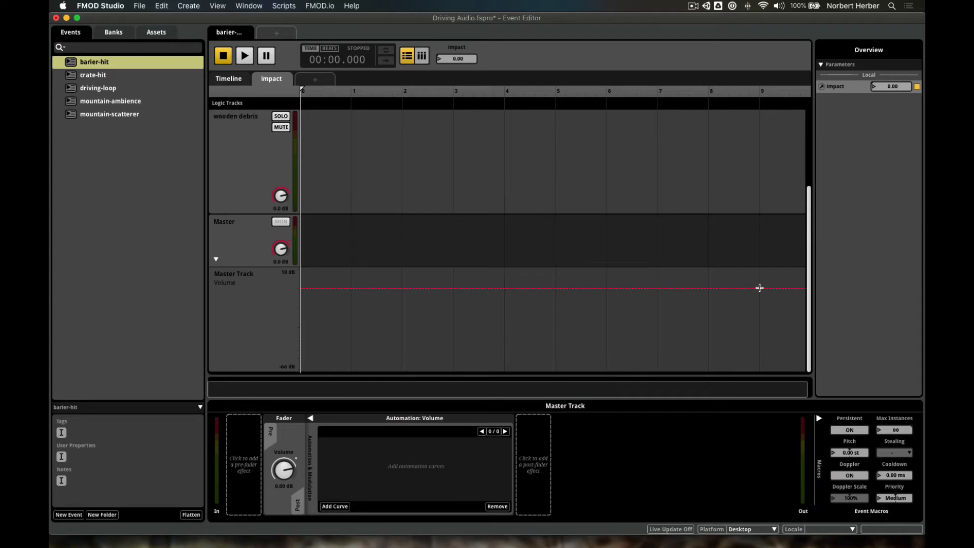
left_click(760, 288)
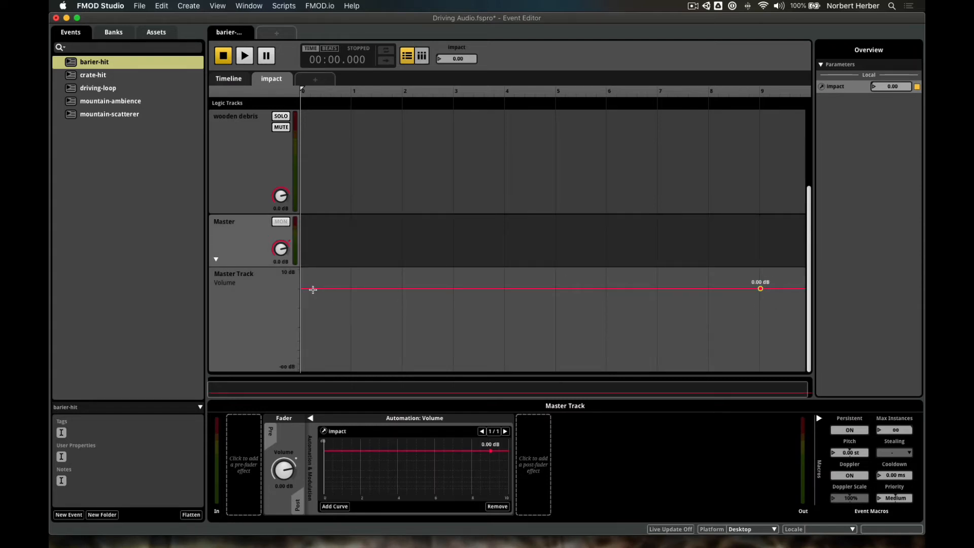
left_click(302, 288)
left_click_drag(302, 289, 301, 327)
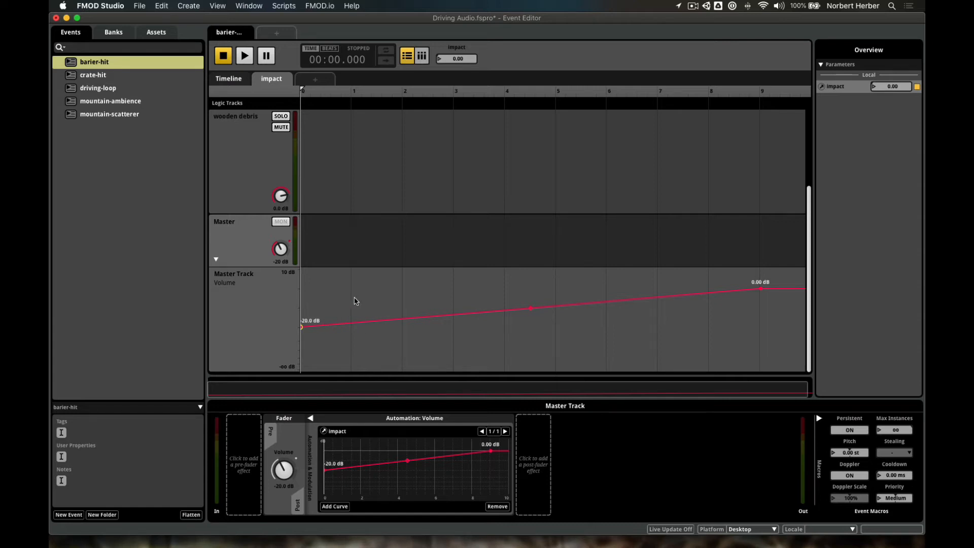
Step: Audition the barier-hit event several times with impact at 0
left_click(245, 56)
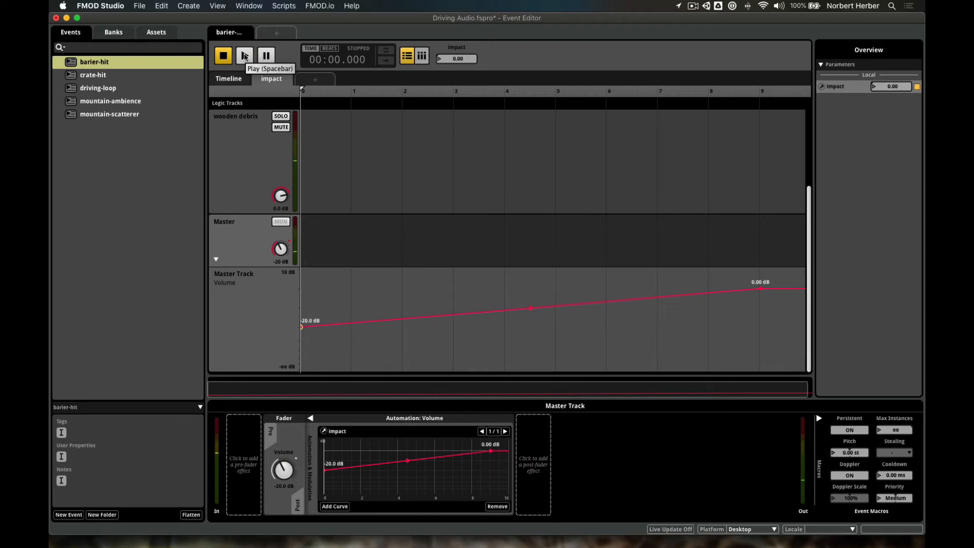
left_click(245, 59)
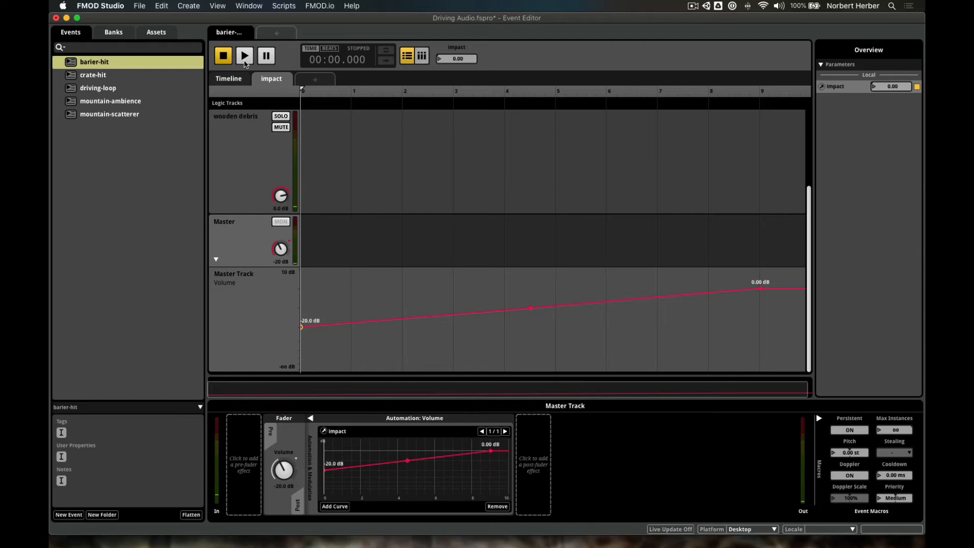
left_click(245, 58)
Step: Bend the middle of the Master volume curve downward and set its impact 0 point to -17.5 dB, auditioning the event between adjustments
left_click_drag(529, 308, 530, 313)
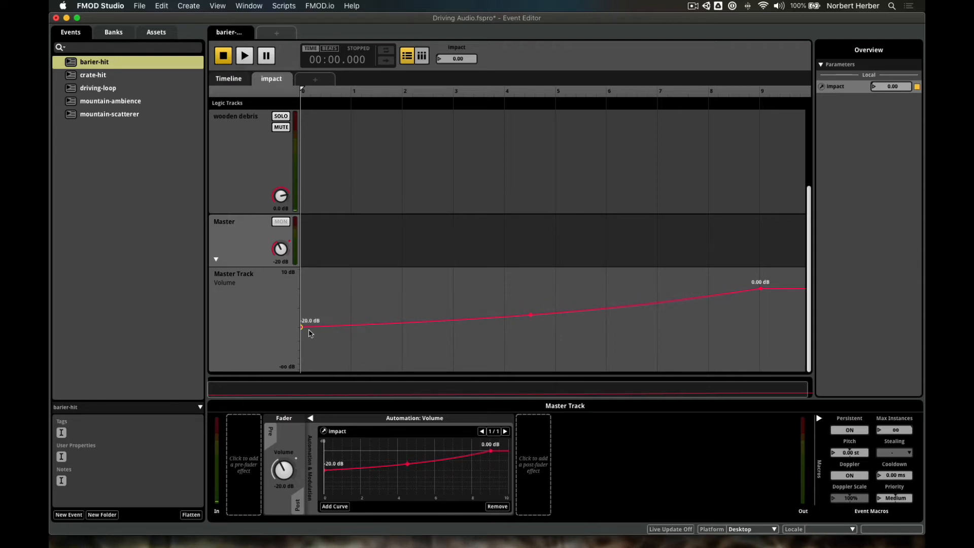
left_click_drag(302, 326, 302, 316)
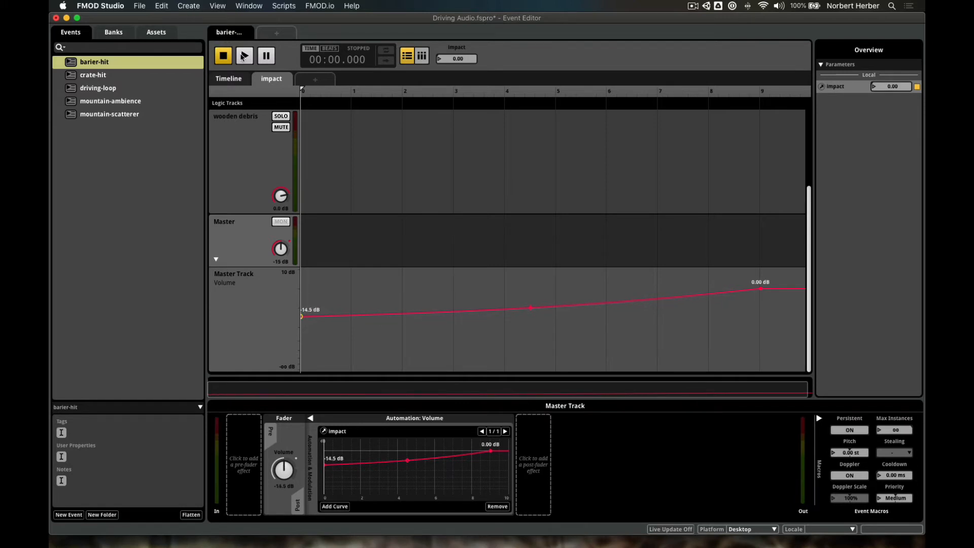
left_click(245, 56)
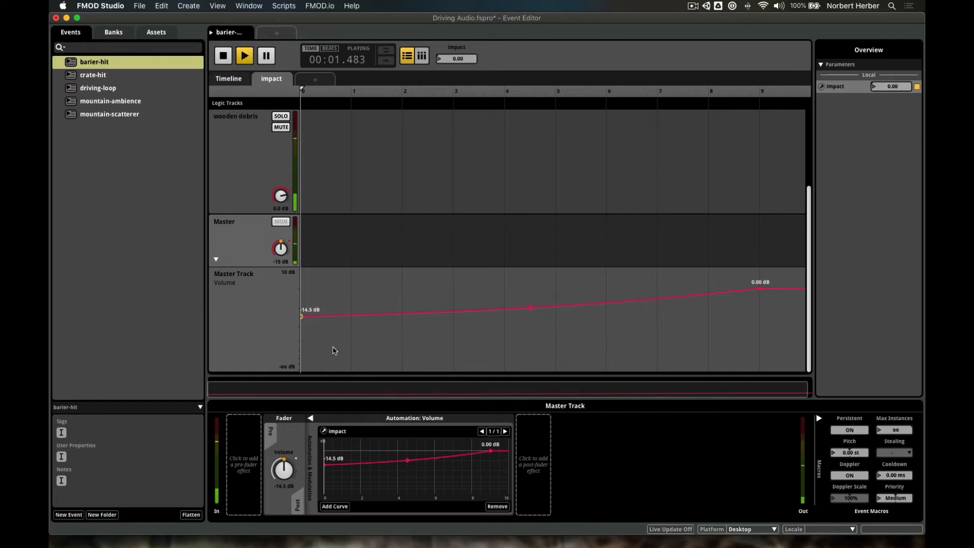
key("space")
left_click_drag(302, 316, 301, 322)
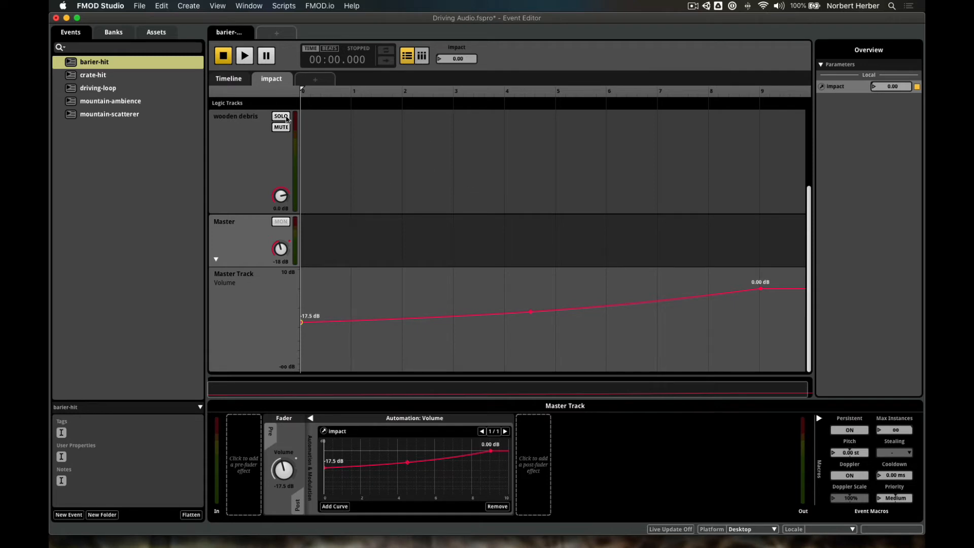
Step: Remove all modulation from the Start Offset of the Multi Instrument on the wooden debris timeline track
left_click(228, 78)
scroll(404, 234, "up", 3)
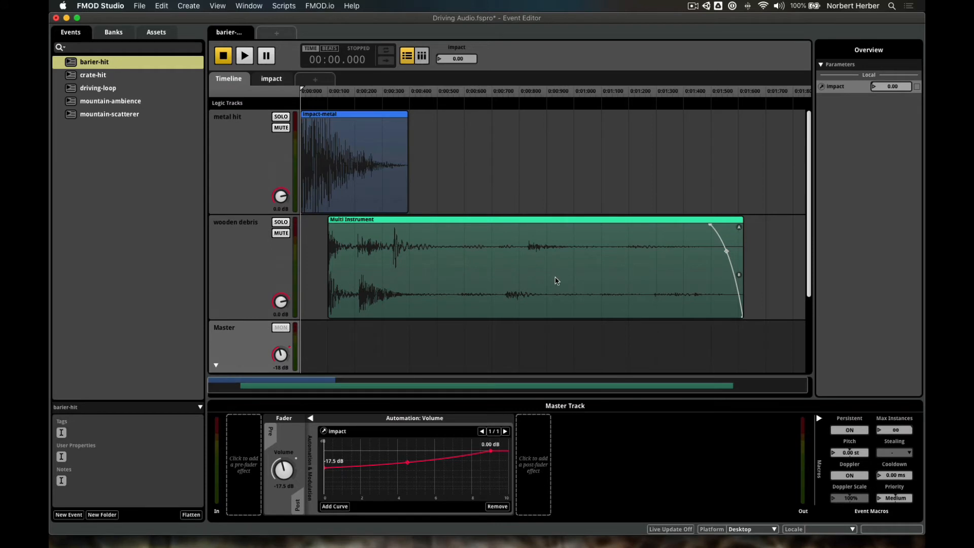
left_click(510, 275)
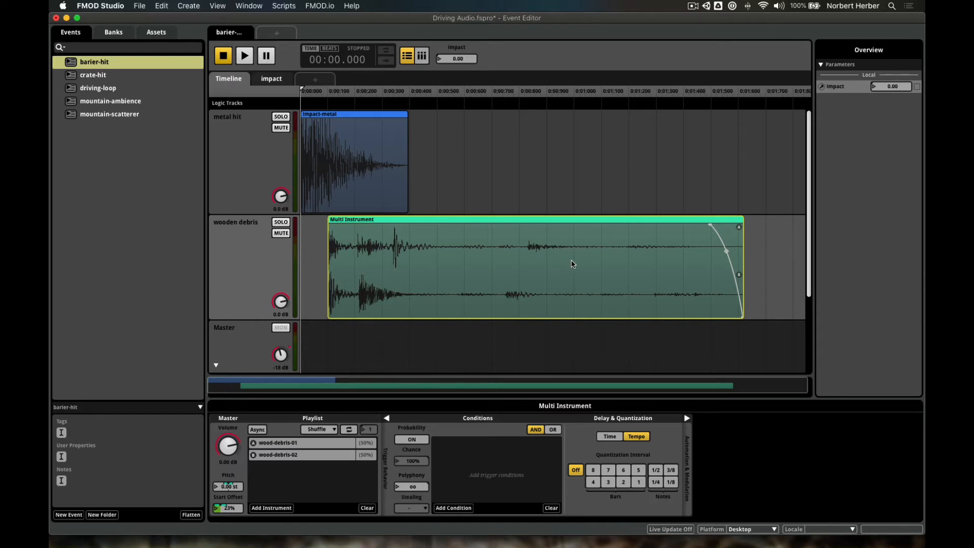
right_click(224, 509)
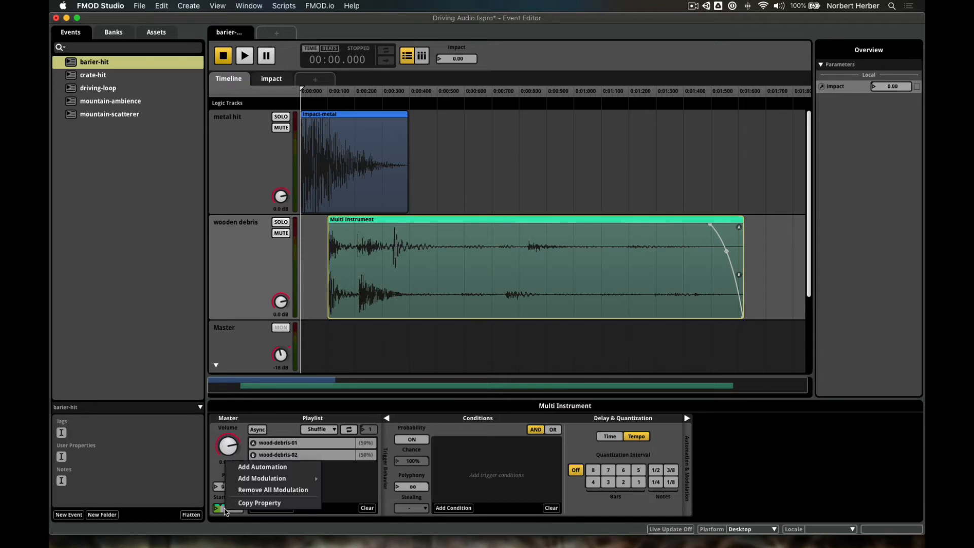
left_click(256, 490)
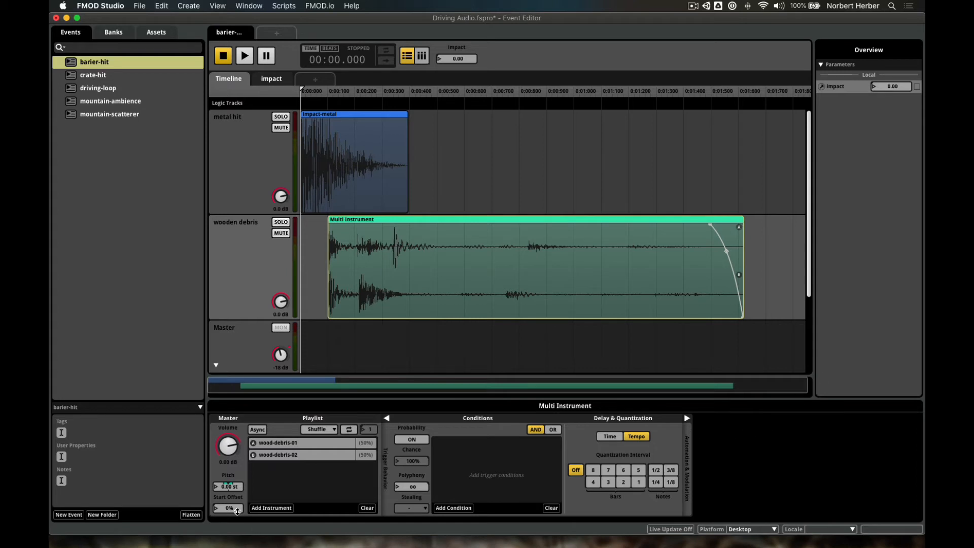
Step: Add automation to the Multi Instrument's Start Offset with a curve driven by the impact parameter
right_click(231, 509)
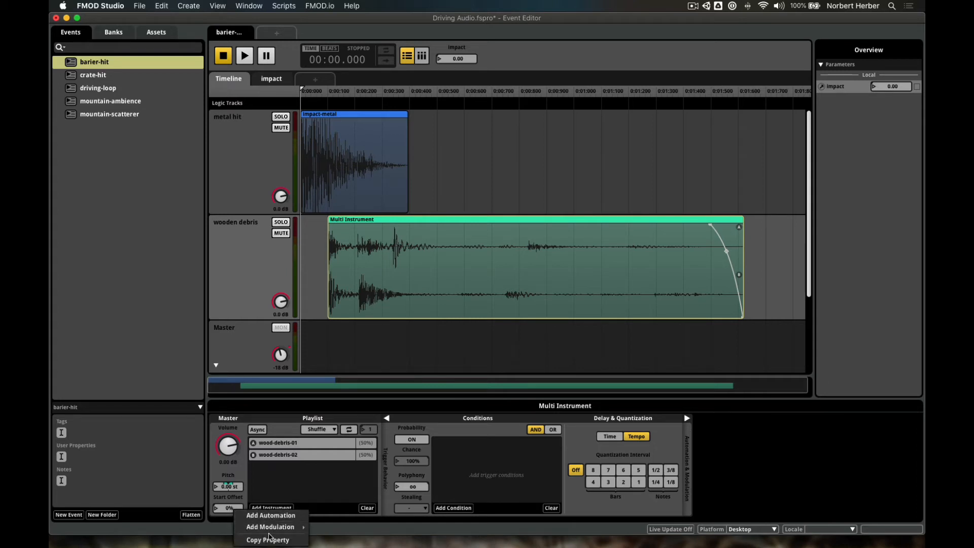
left_click(271, 516)
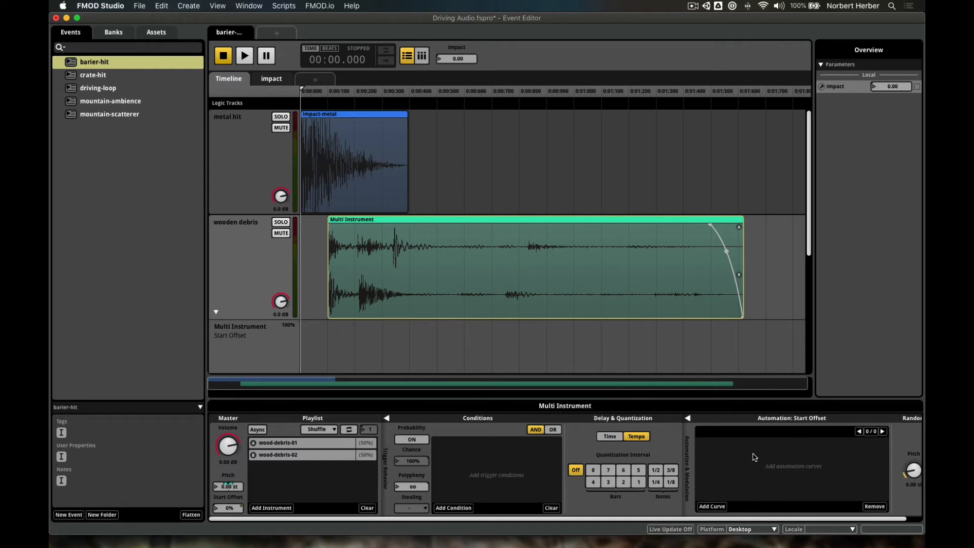
left_click(712, 507)
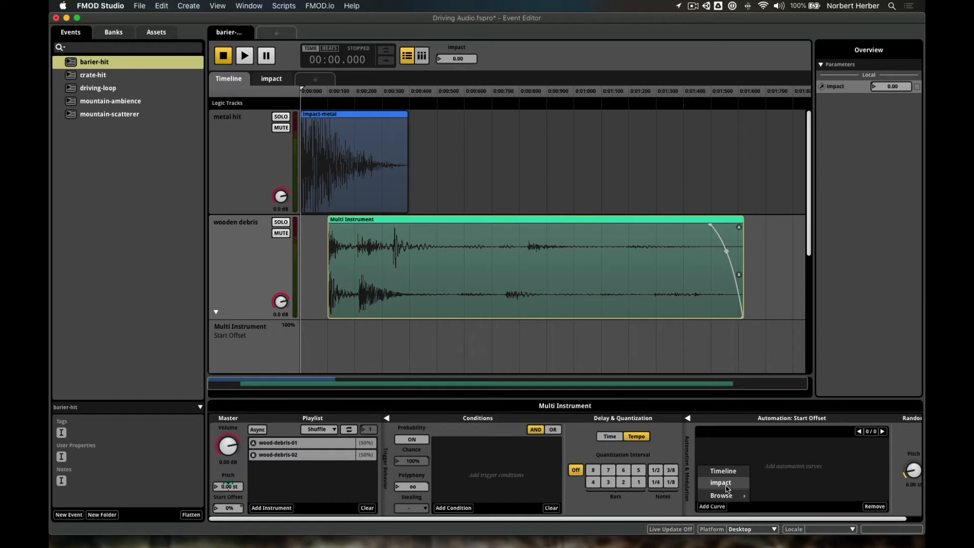
left_click(727, 488)
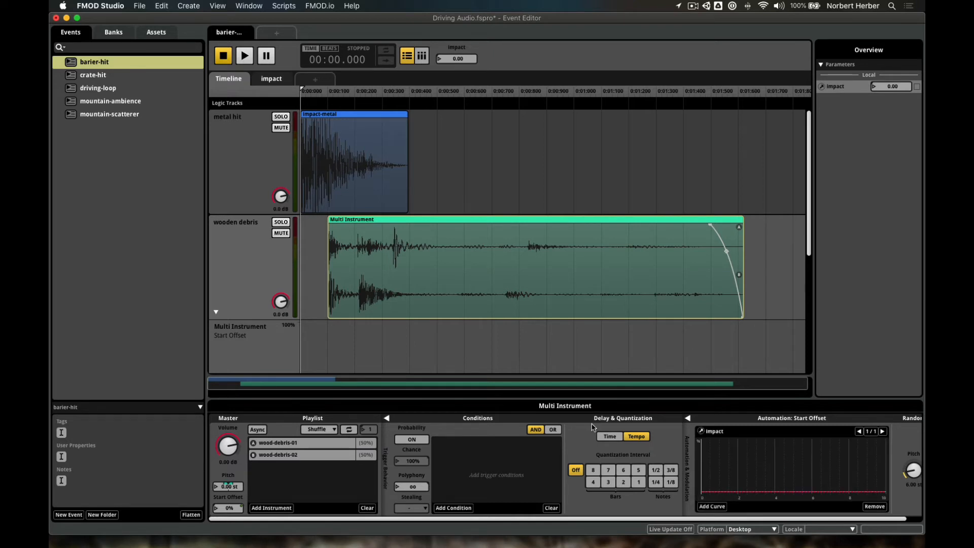
Step: On the impact sheet, shape the Start Offset curve to fall from 66% at impact 0 to 0% at about 8.5
scroll(575, 349, "down", 2)
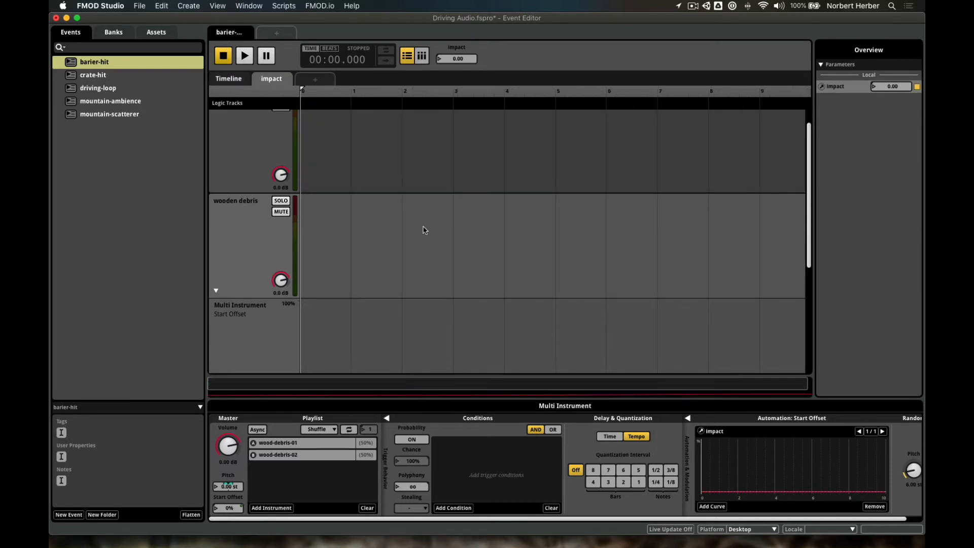
scroll(425, 231, "down", 5)
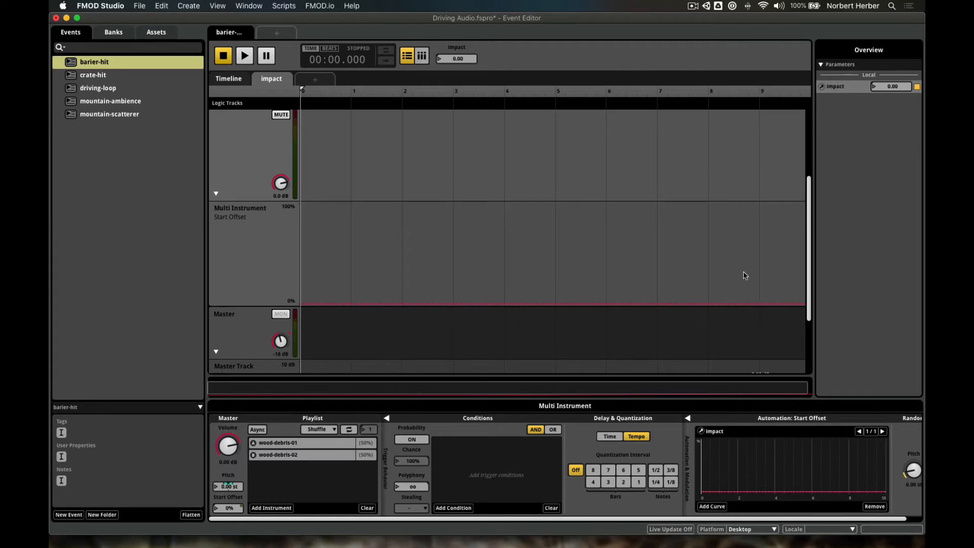
left_click(736, 304)
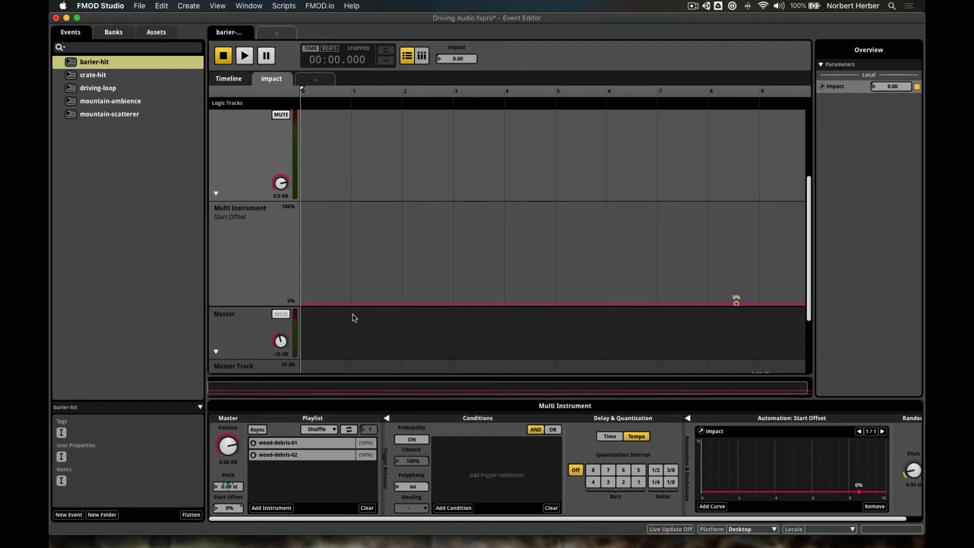
left_click(304, 304)
left_click_drag(305, 304, 302, 206)
scroll(302, 217, "down", 2)
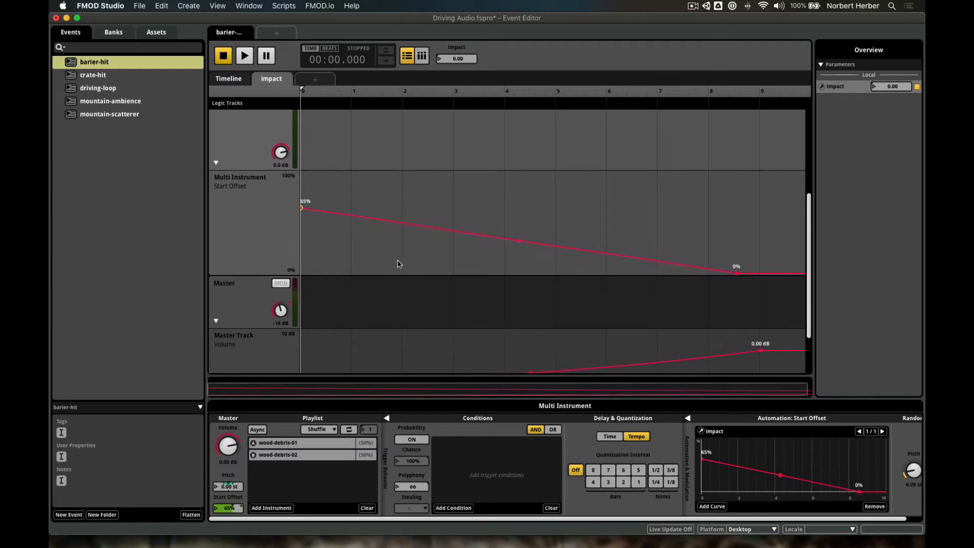
scroll(432, 248, "up", 1)
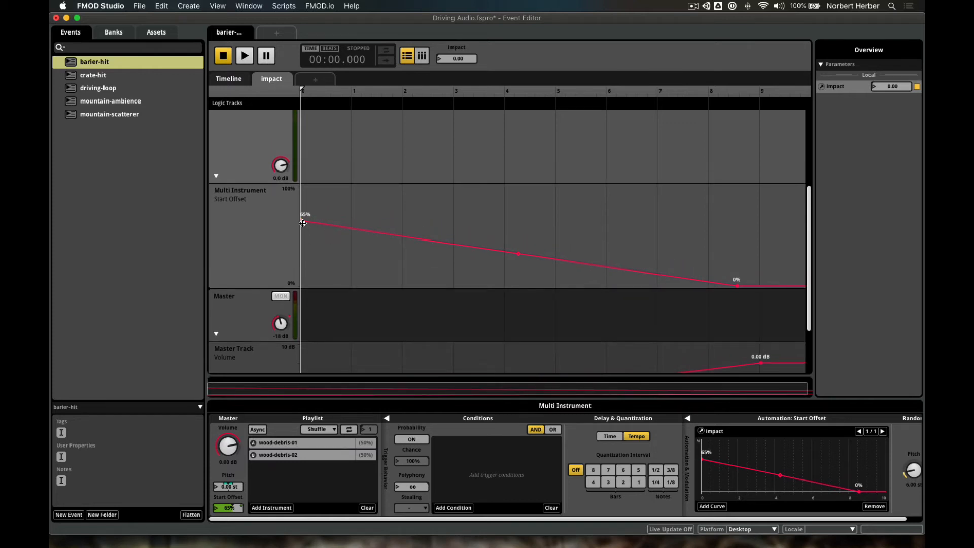
left_click_drag(301, 222, 302, 220)
scroll(545, 269, "up", 1)
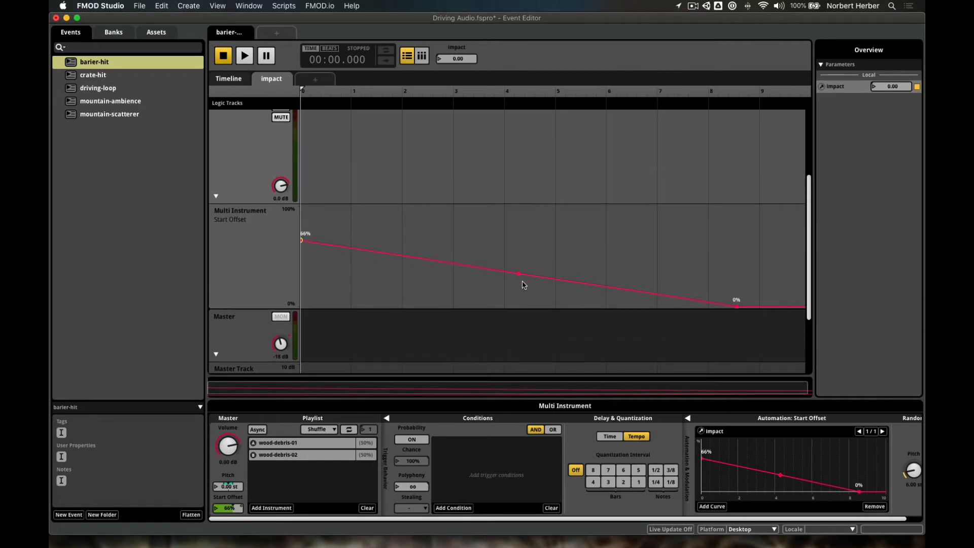
Step: Bend the middle of the Start Offset curve slightly downward and audition the event on the timeline at impact 0
left_click_drag(518, 273, 518, 275)
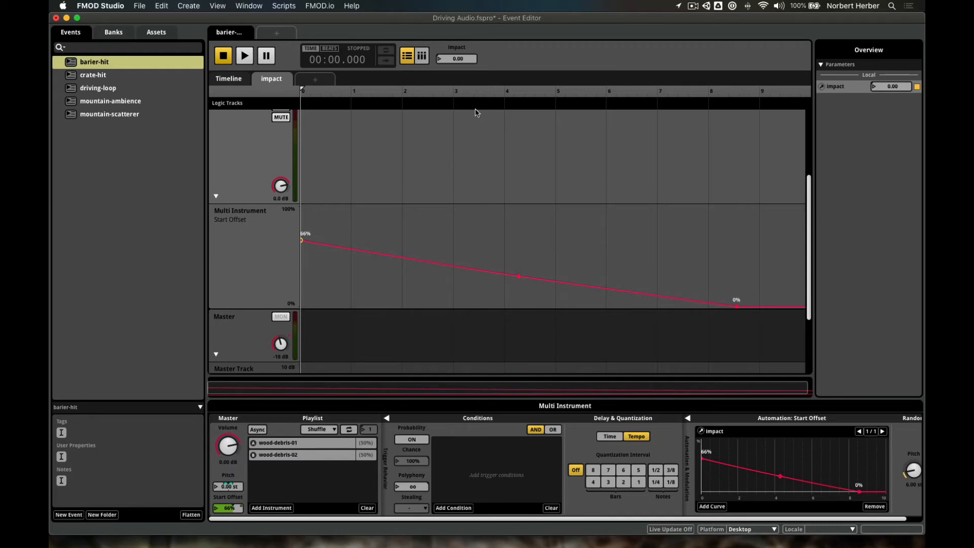
scroll(470, 182, "up", 5)
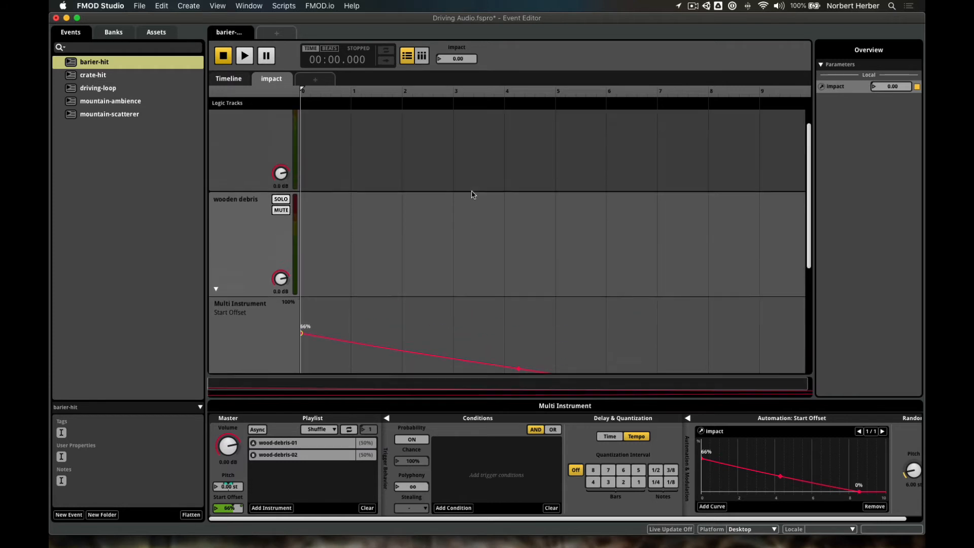
left_click(228, 83)
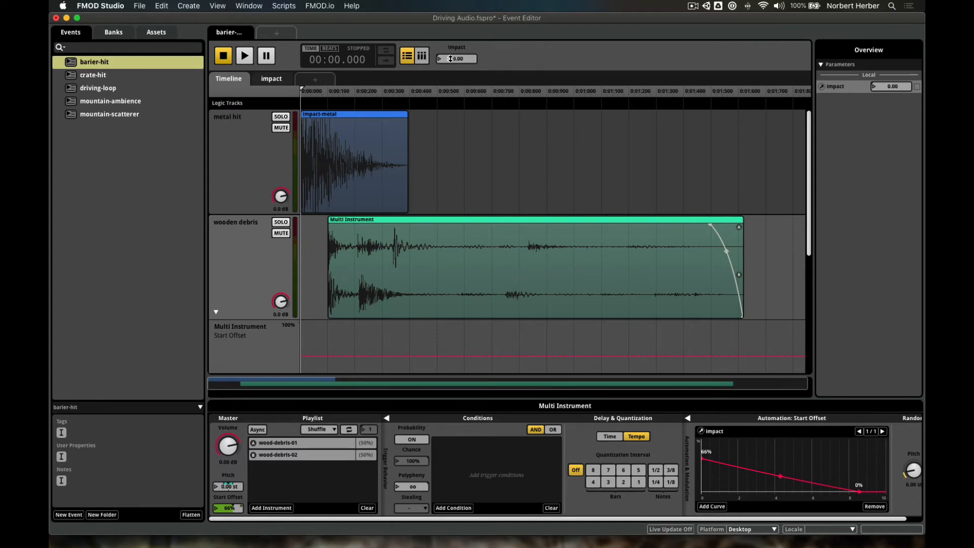
left_click(246, 57)
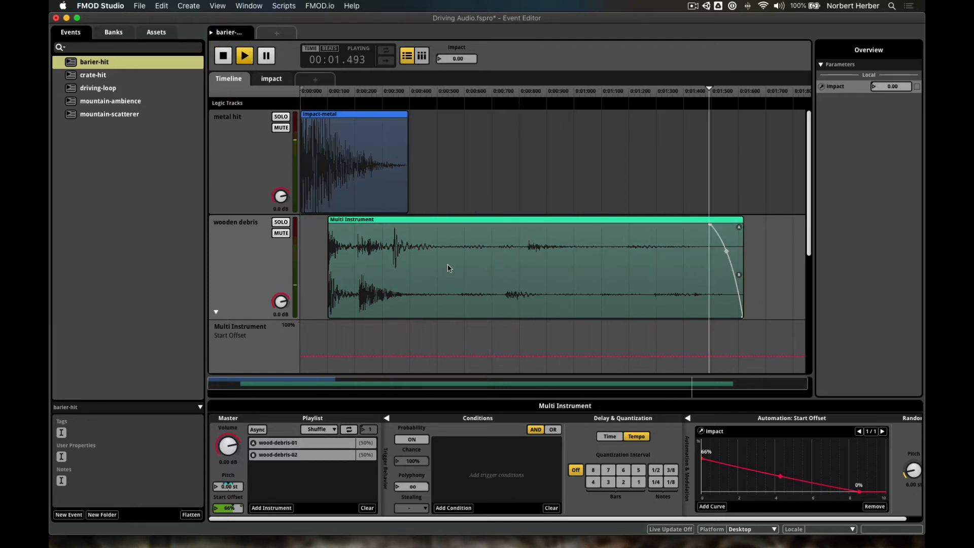
left_click(245, 56)
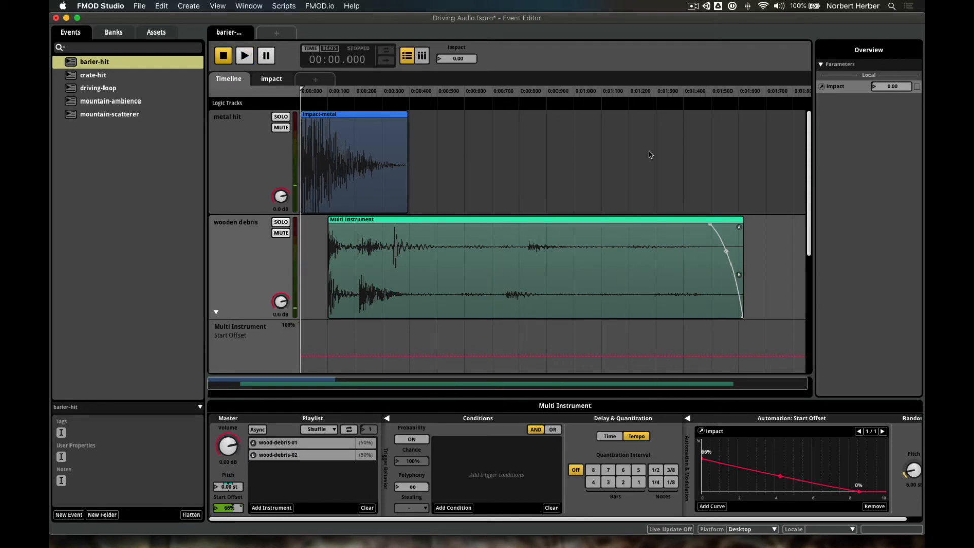
Step: Raise the impact parameter to about 5.7, audition the event repeatedly, and collapse the wooden debris automation lane
left_click(461, 59)
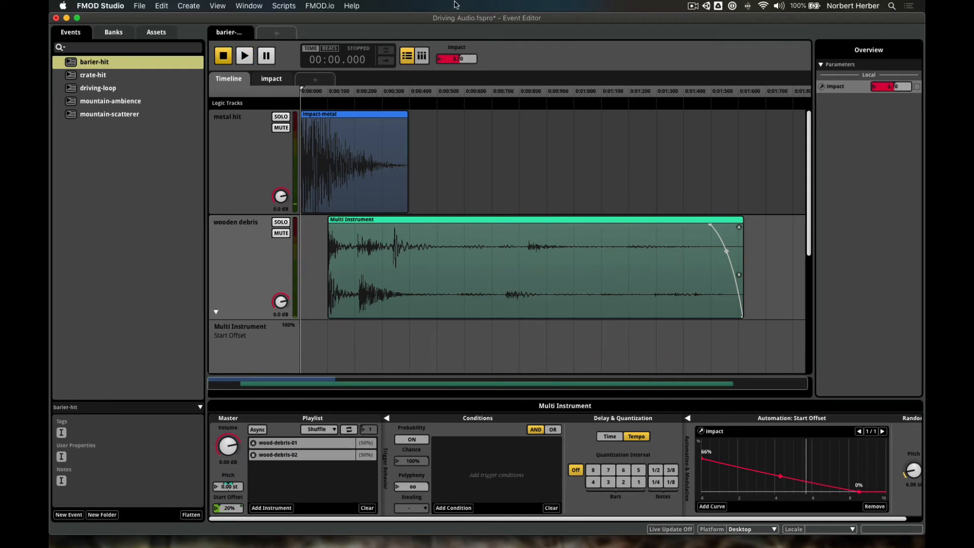
left_click(244, 56)
left_click(413, 256)
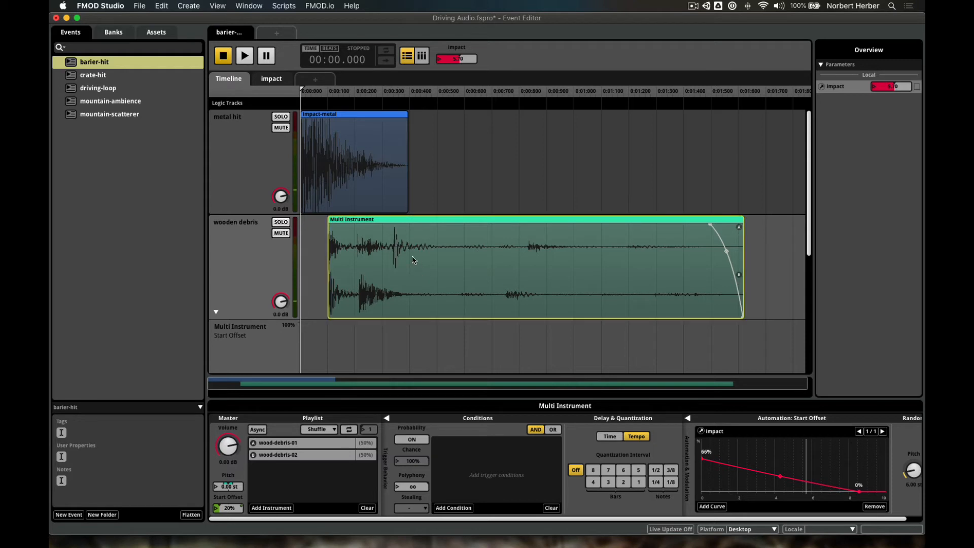
left_click(243, 57)
scroll(416, 234, "down", 1)
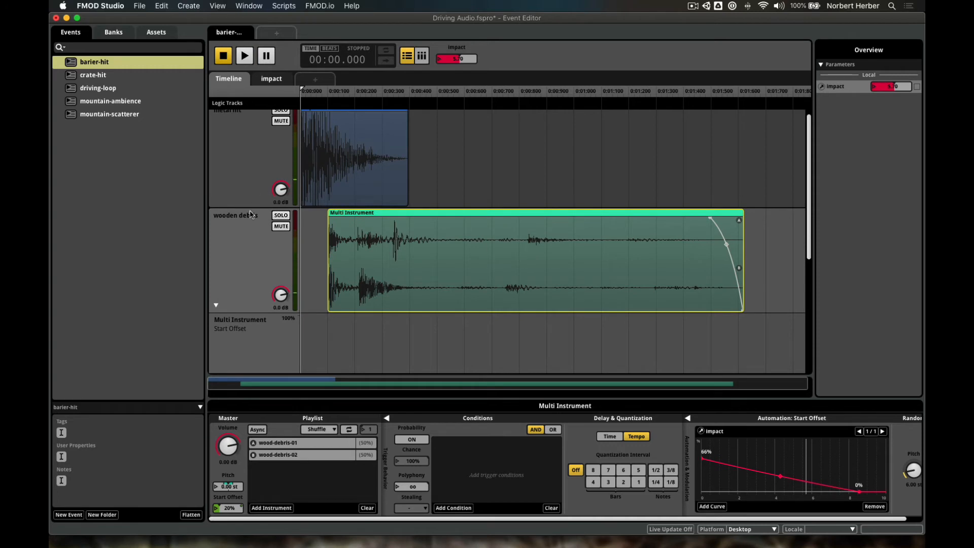
left_click(216, 304)
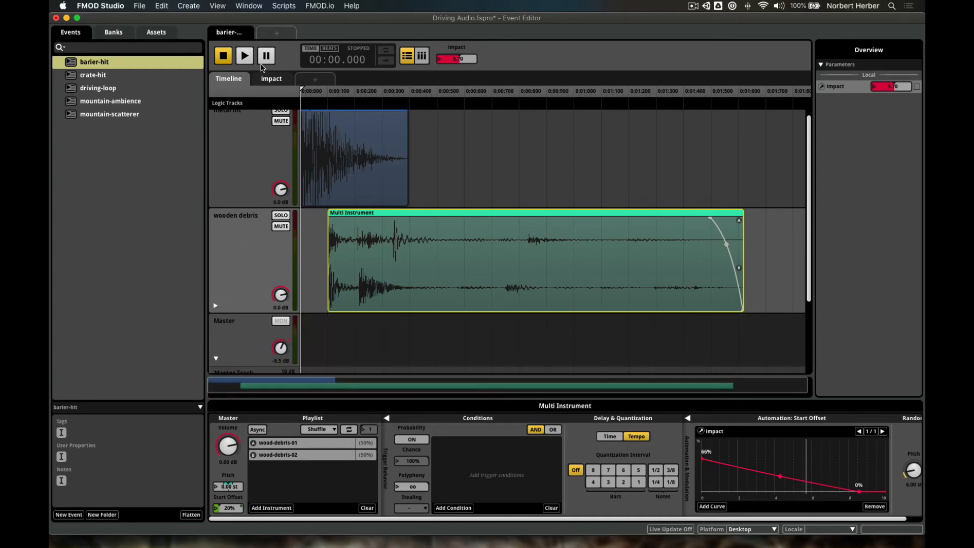
left_click(240, 58)
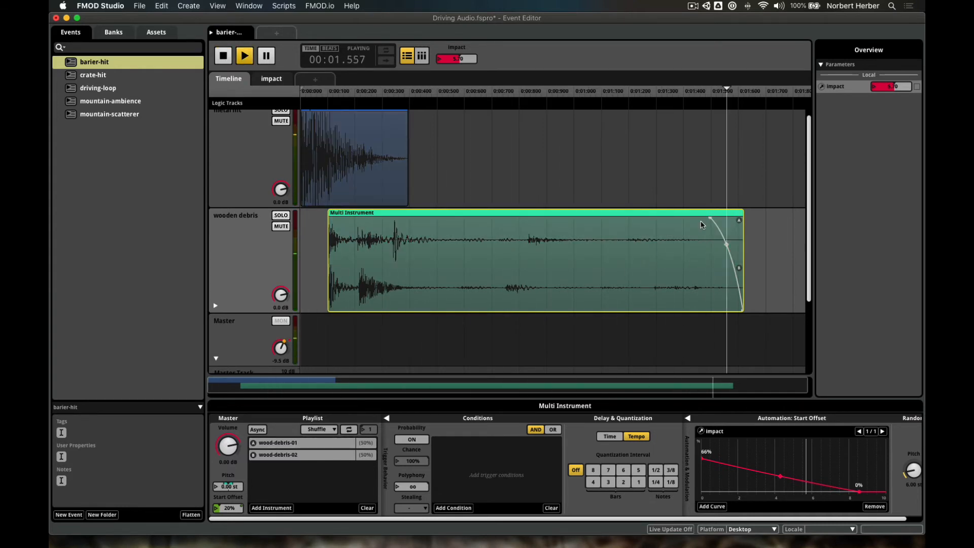
scroll(619, 244, "up", 1)
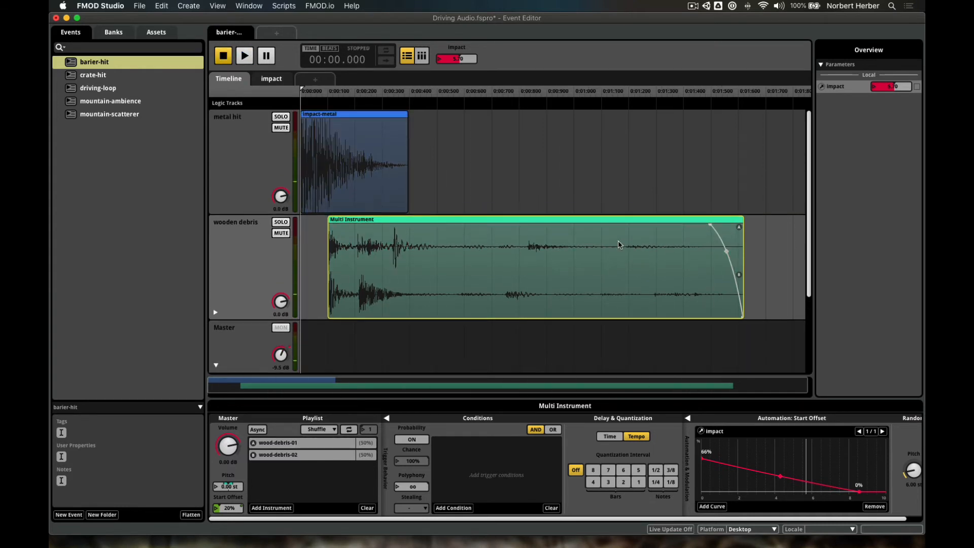
Step: Lower the impact parameter to 2.40 and audition the event several times
left_click_drag(462, 59, 470, 98)
left_click(469, 98)
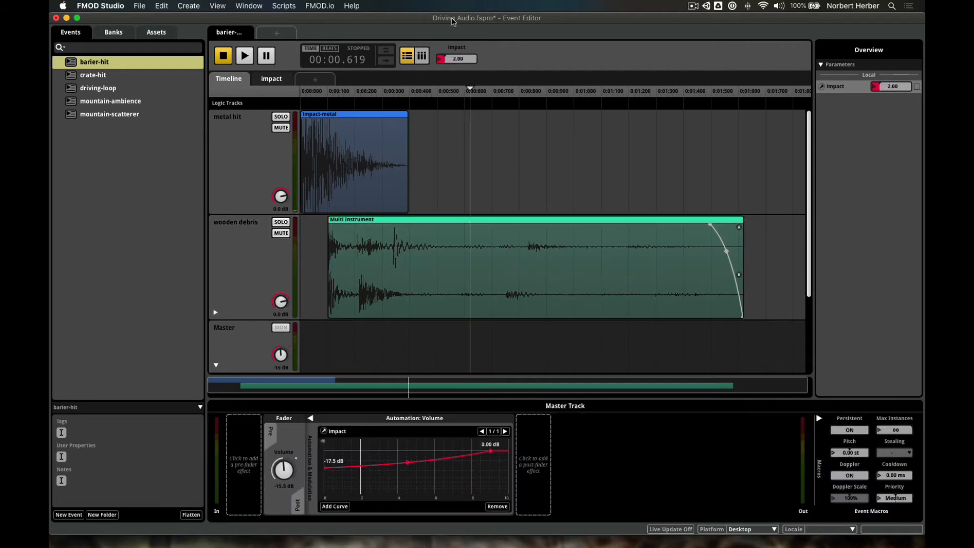
left_click_drag(466, 58, 466, 54)
left_click(243, 56)
left_click(223, 56)
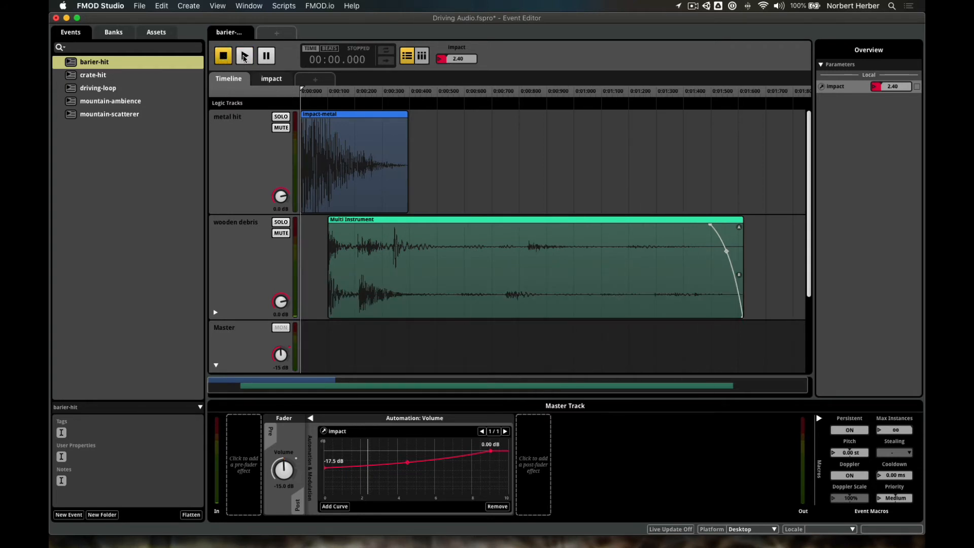
left_click(244, 56)
left_click(244, 55)
left_click(246, 60)
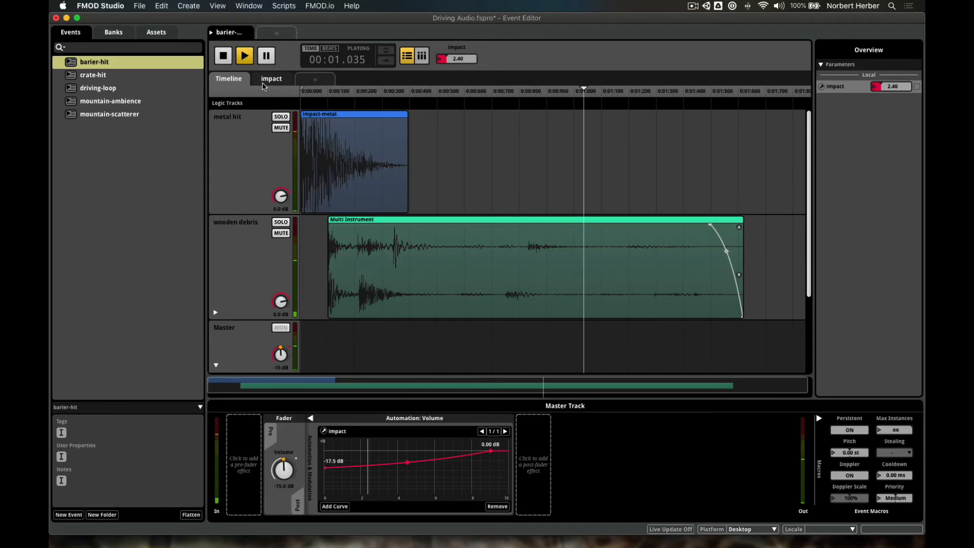
left_click(228, 58)
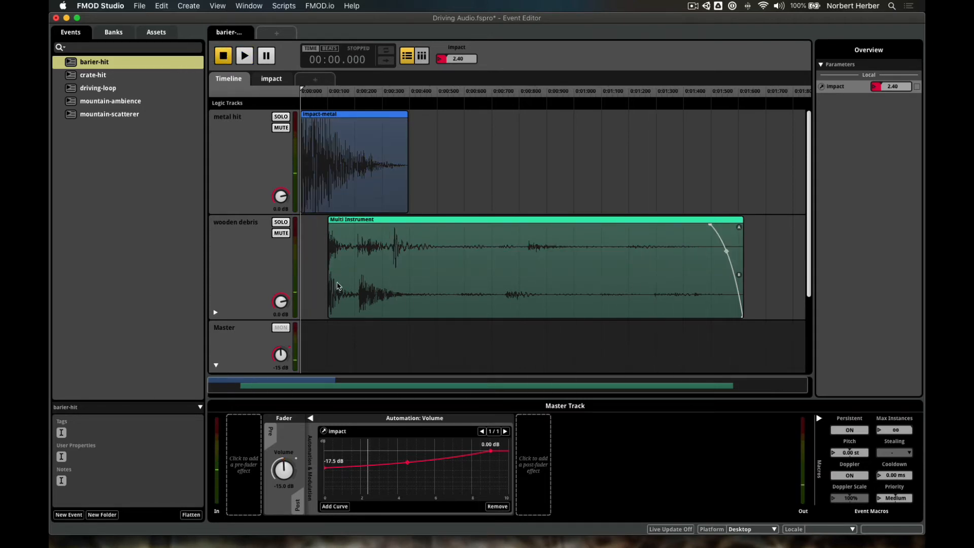
Step: On the impact sheet, expand the wooden debris automation and lower its Start Offset curve to 56% at impact 0
left_click(273, 80)
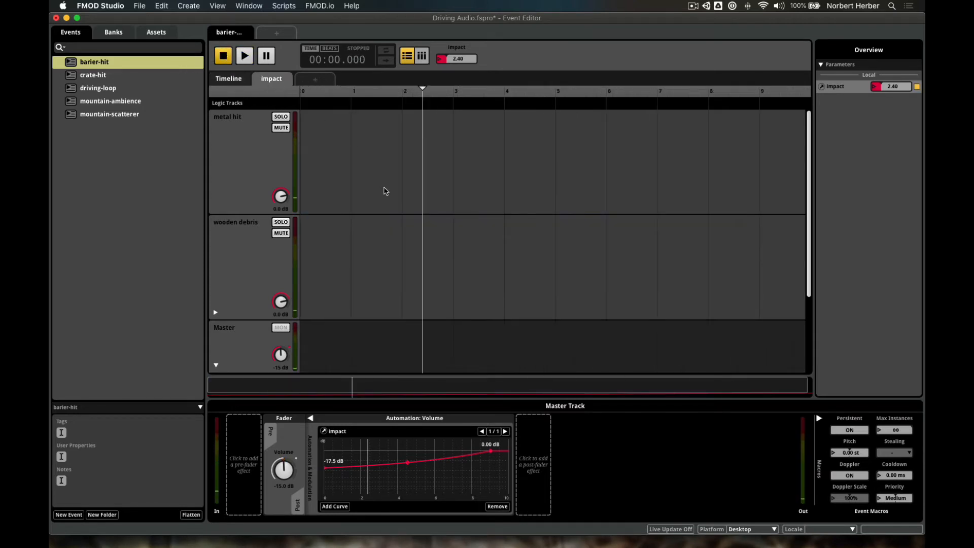
scroll(411, 235, "down", 3)
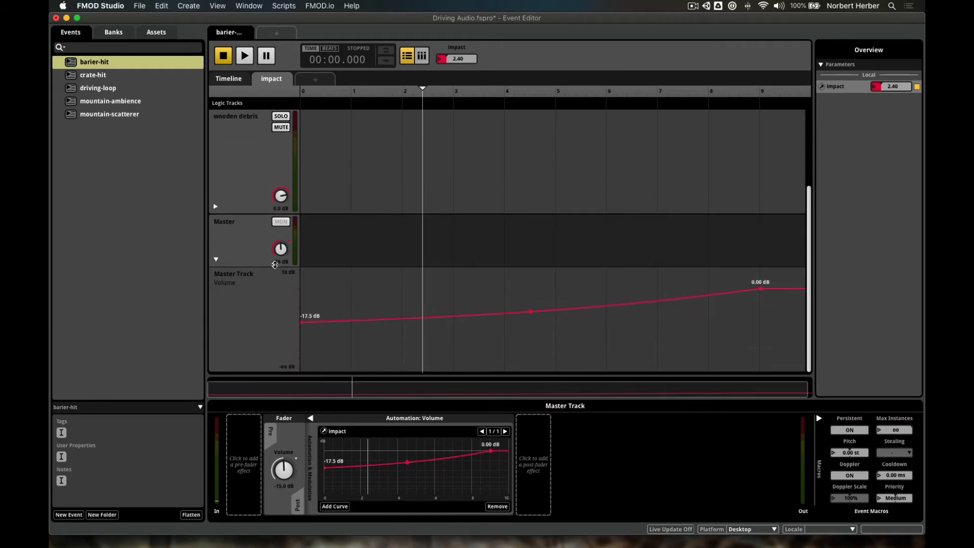
scroll(245, 246, "up", 3)
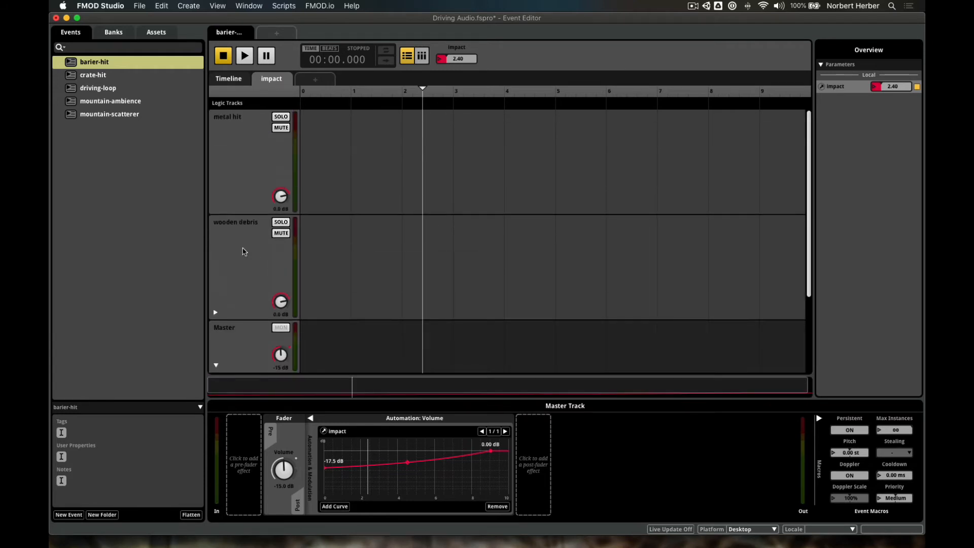
left_click(216, 314)
scroll(251, 282, "down", 5)
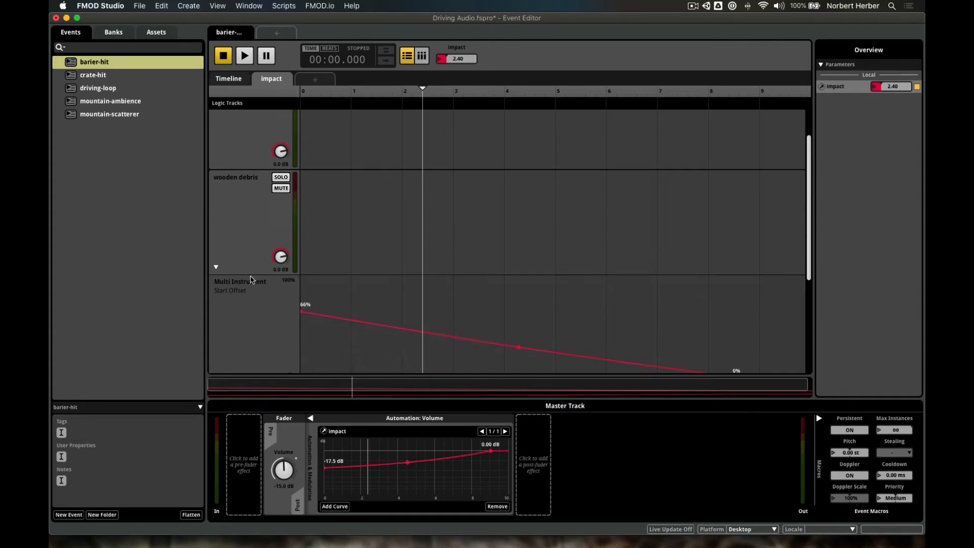
left_click_drag(301, 211, 301, 221)
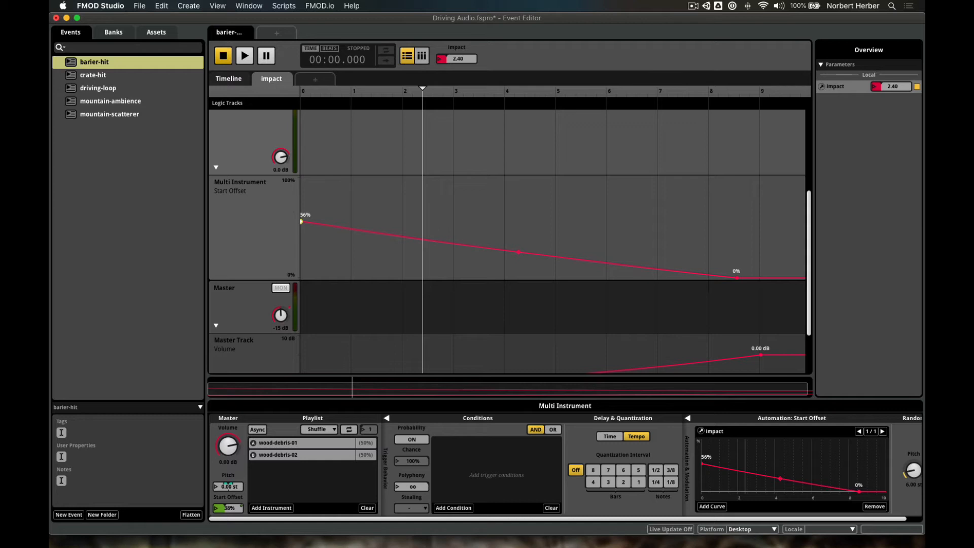
Step: Audition the event at several impact values between 0.60 and 3.50, ending with impact set to 2.30
left_click(242, 56)
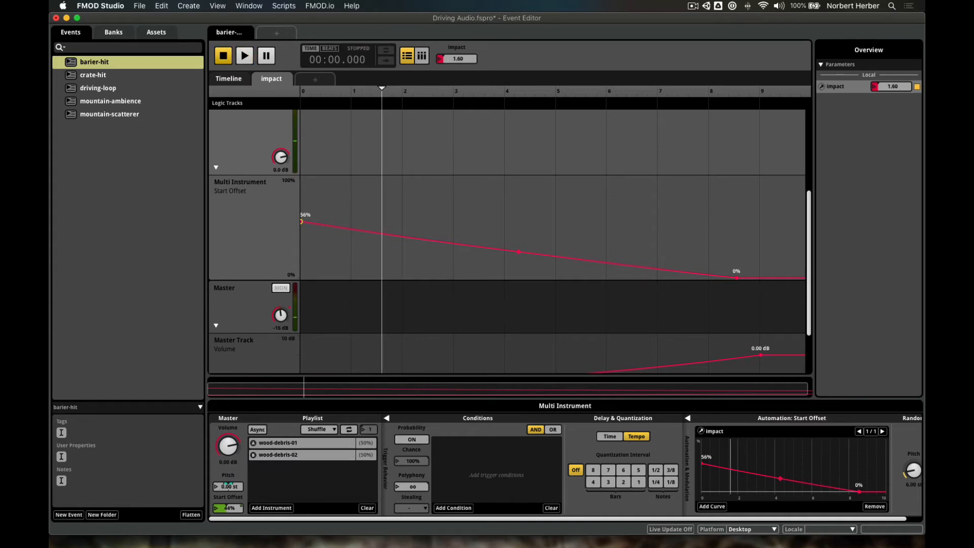
left_click(245, 57)
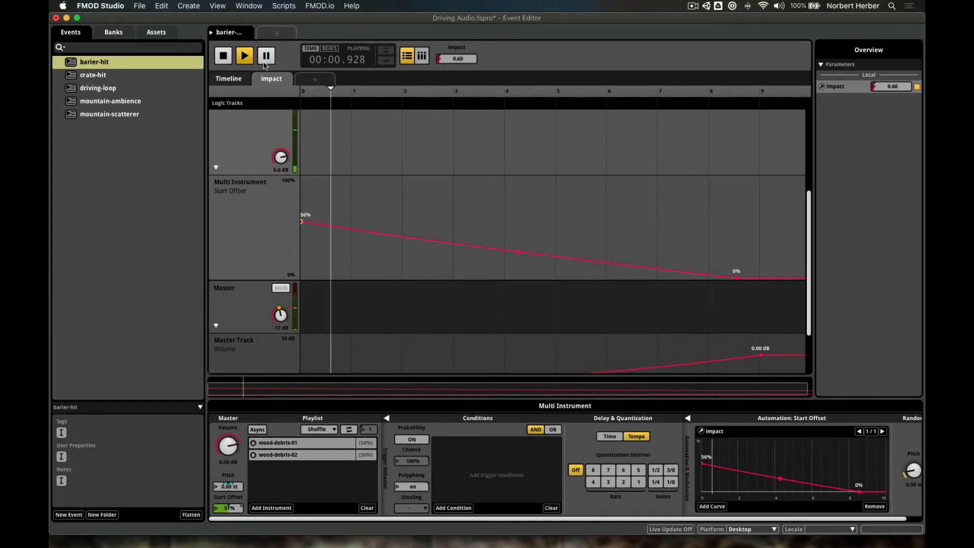
left_click(461, 59)
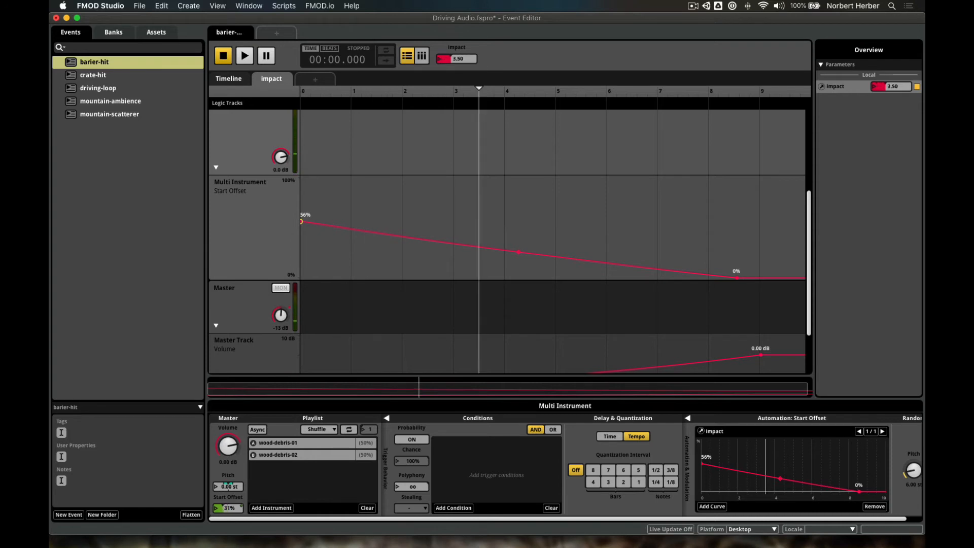
left_click(244, 57)
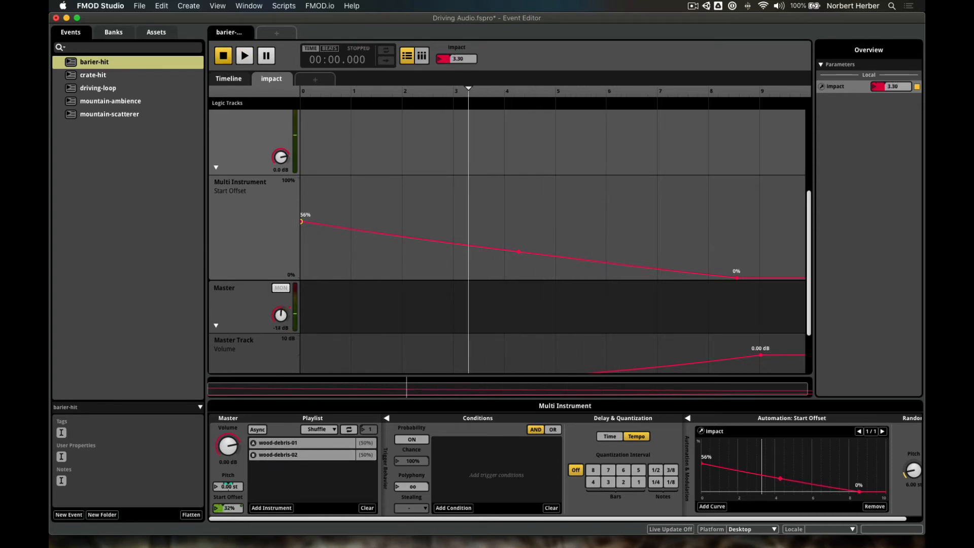
left_click(245, 57)
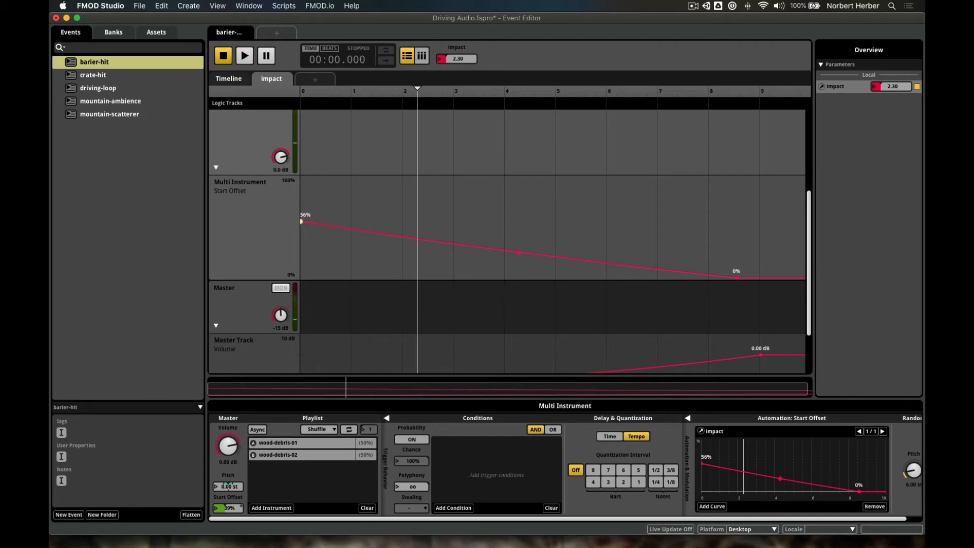
Step: Raise the Start Offset curve's impact 0 point to 60%, save the project, and audition the event
left_click_drag(301, 222, 301, 217)
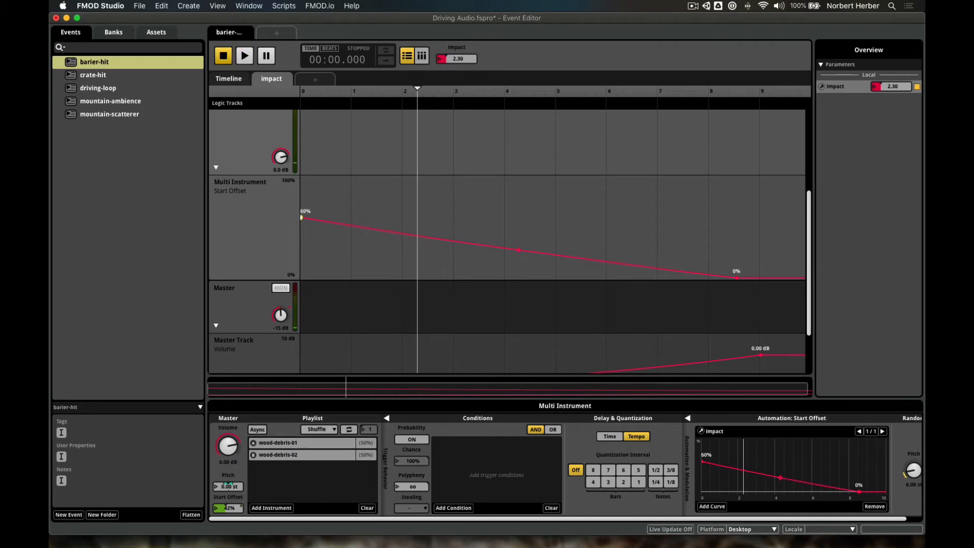
key("super+s")
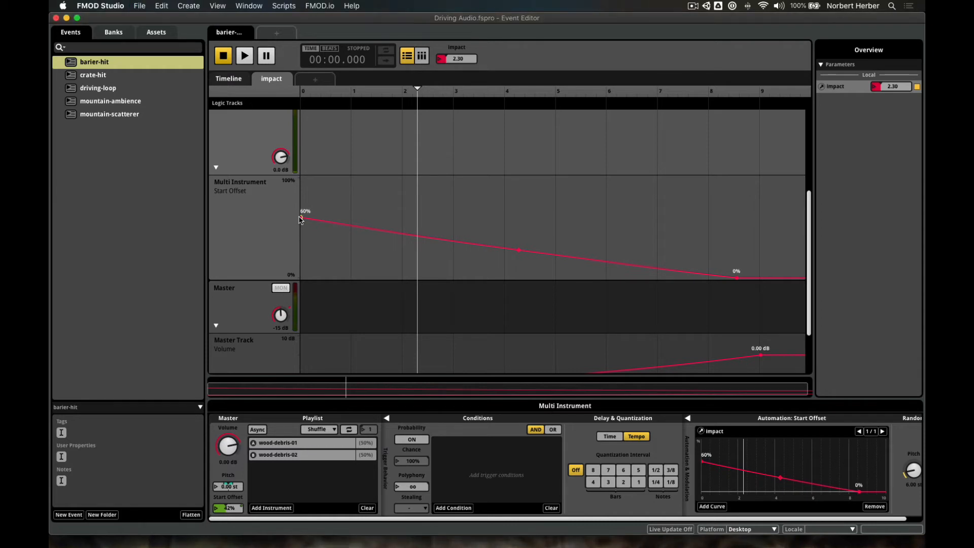
left_click(245, 56)
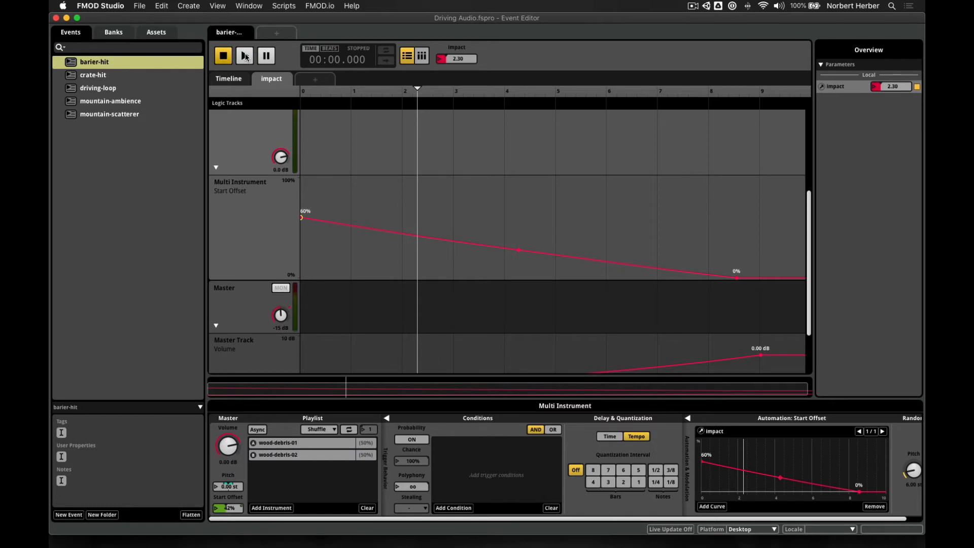
Step: Review the Start Offset and Master volume curves on the impact sheet, collapsing the debris automation, and return to the timeline tracks
scroll(355, 154, "up", 5)
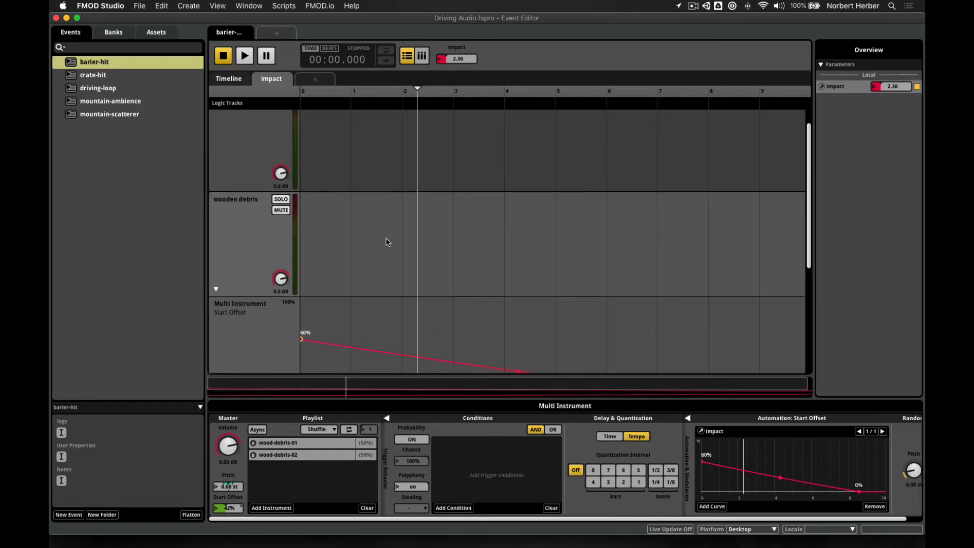
scroll(387, 242, "down", 3)
scroll(348, 237, "up", 1)
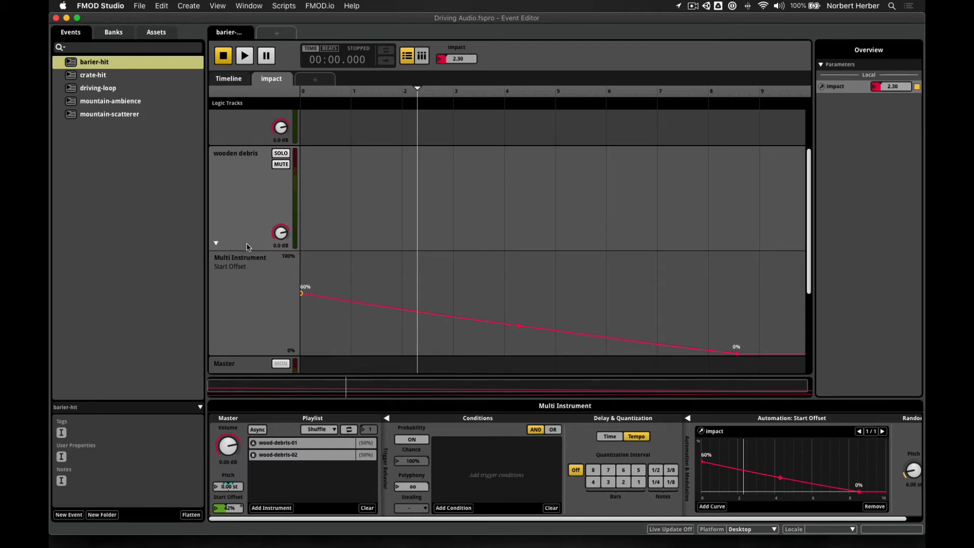
left_click(216, 244)
scroll(359, 276, "down", 2)
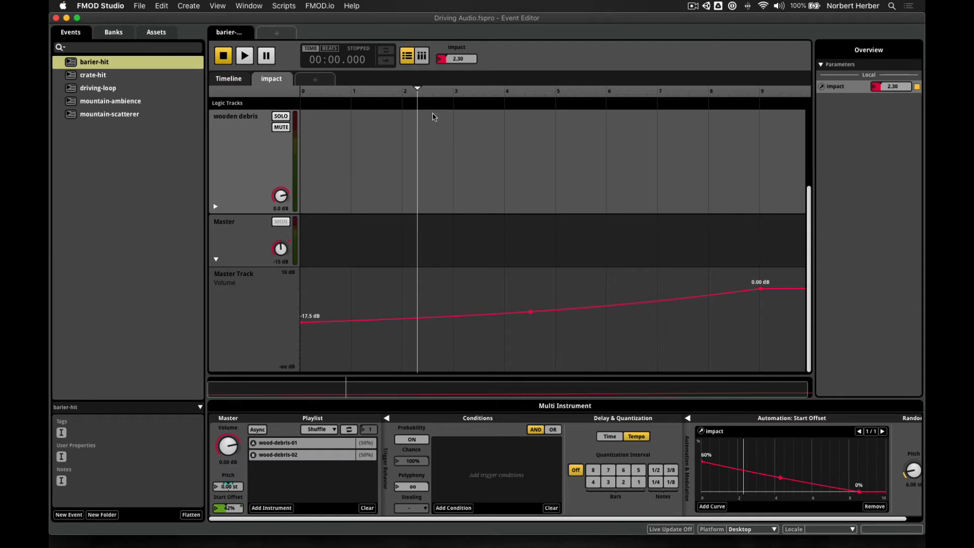
left_click(231, 79)
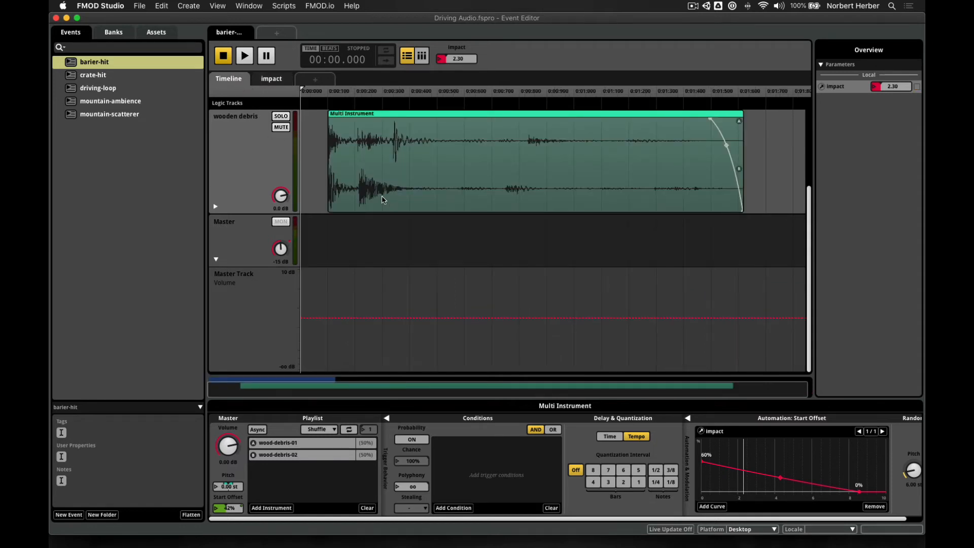
scroll(503, 221, "up", 3)
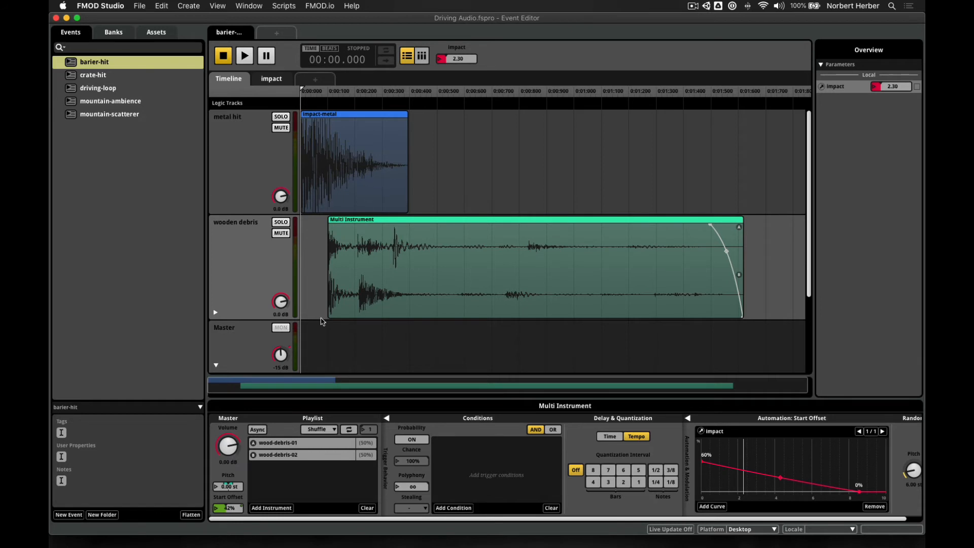
Step: Add pitch automation to the impact-metal instrument on the metal hit track and show it on the impact parameter sheet
left_click(364, 153)
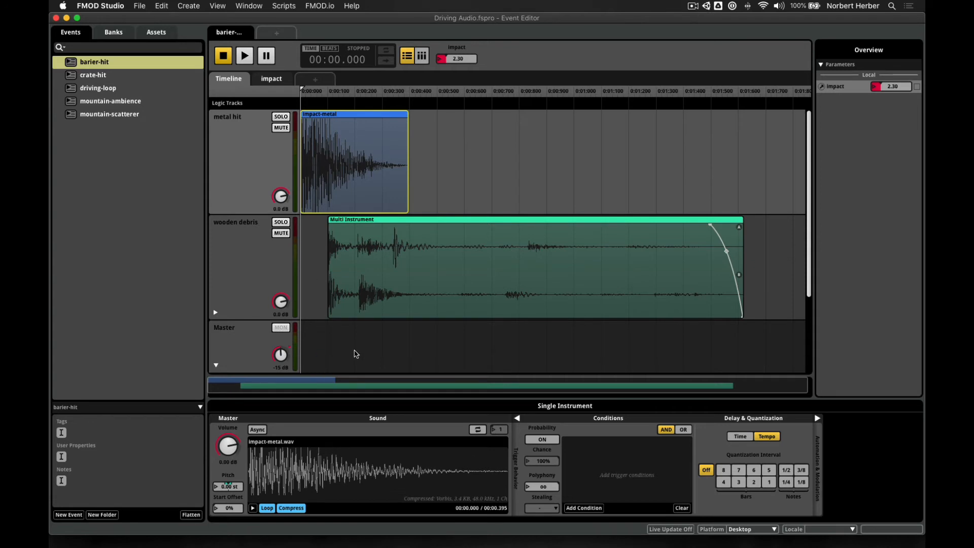
right_click(233, 488)
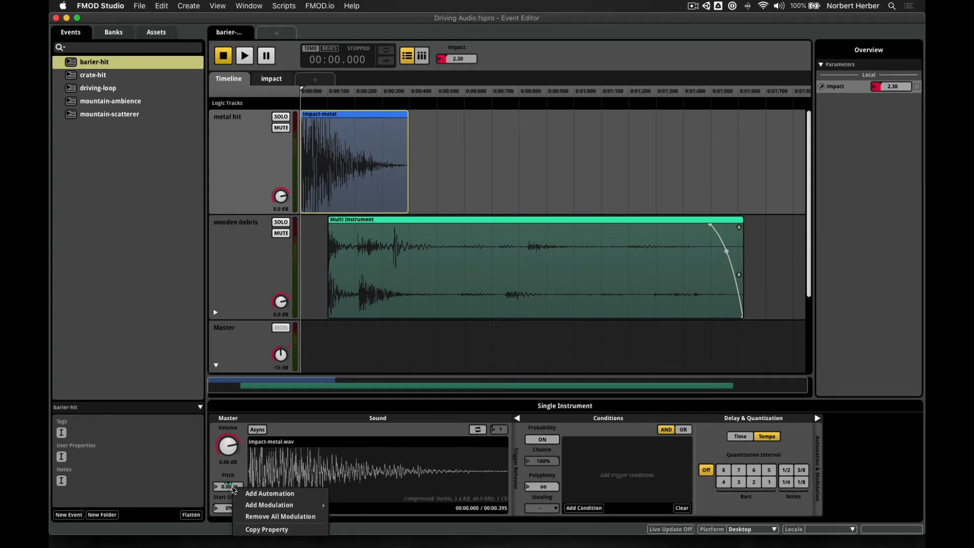
mouse_move(271, 506)
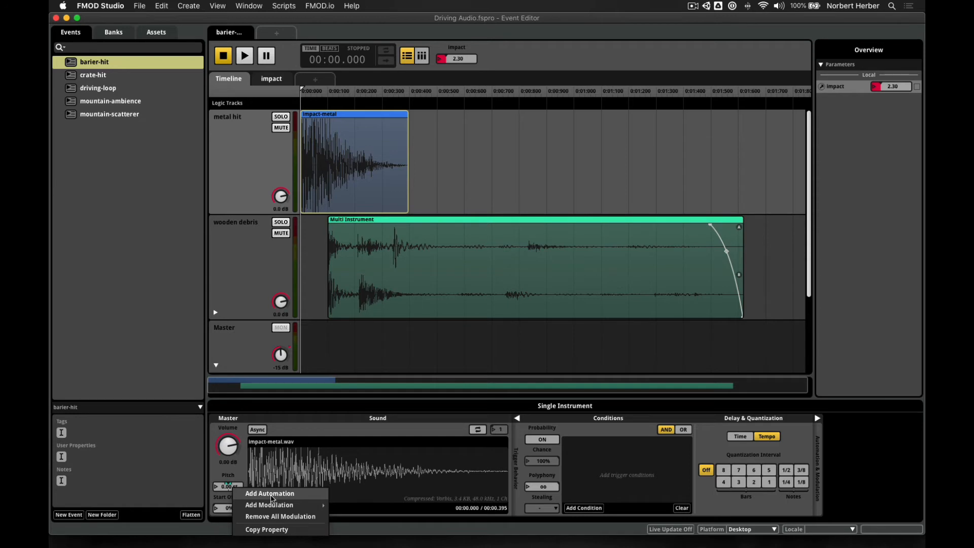
left_click(273, 497)
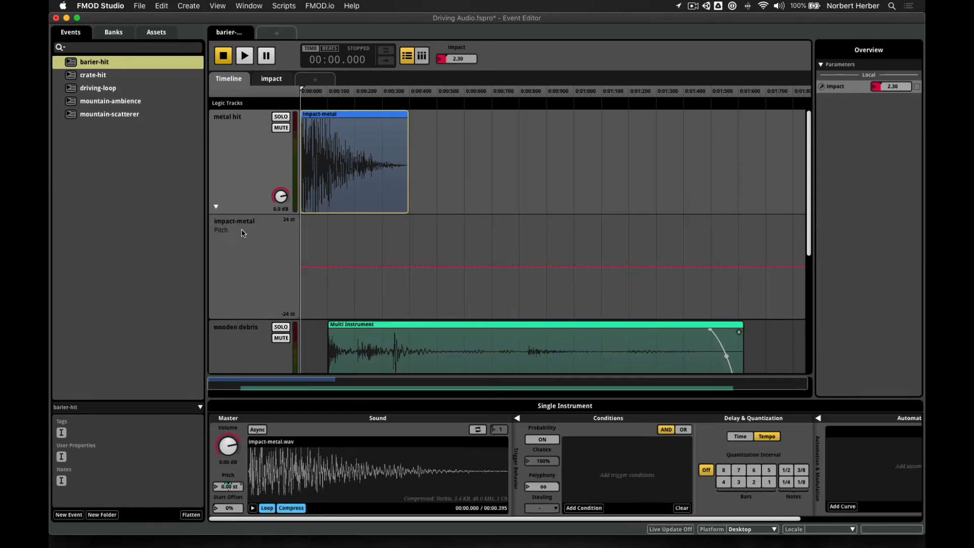
left_click(271, 79)
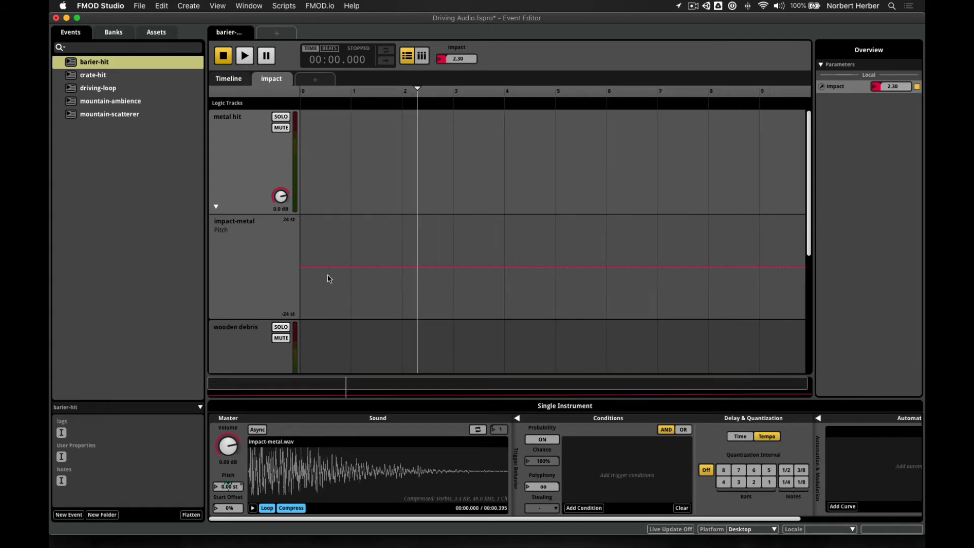
Step: Build the impact-metal Pitch curve against impact, with 0.00 st at about impact 7.6 and -6.00 st at impact 0
scroll(315, 91, "right", 5)
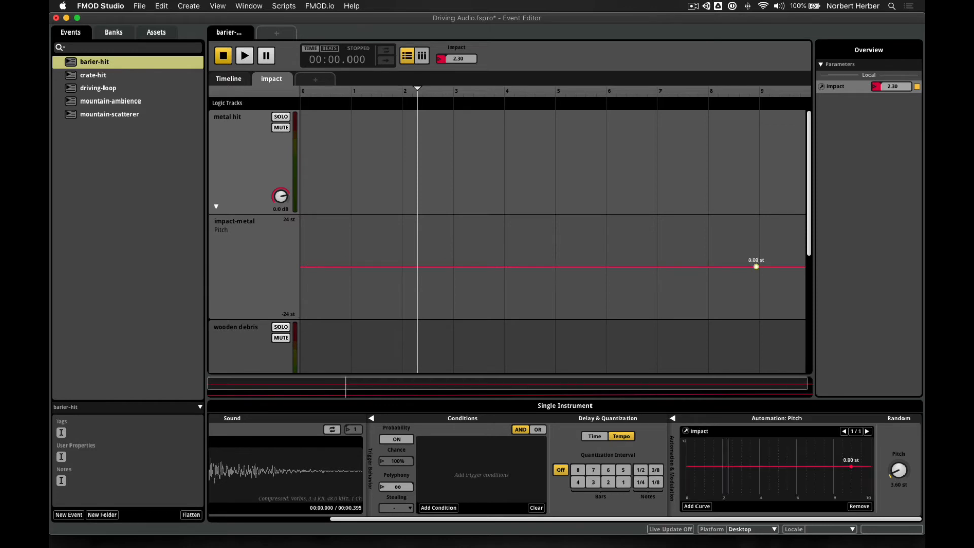
left_click_drag(756, 267, 688, 266)
left_click(306, 266)
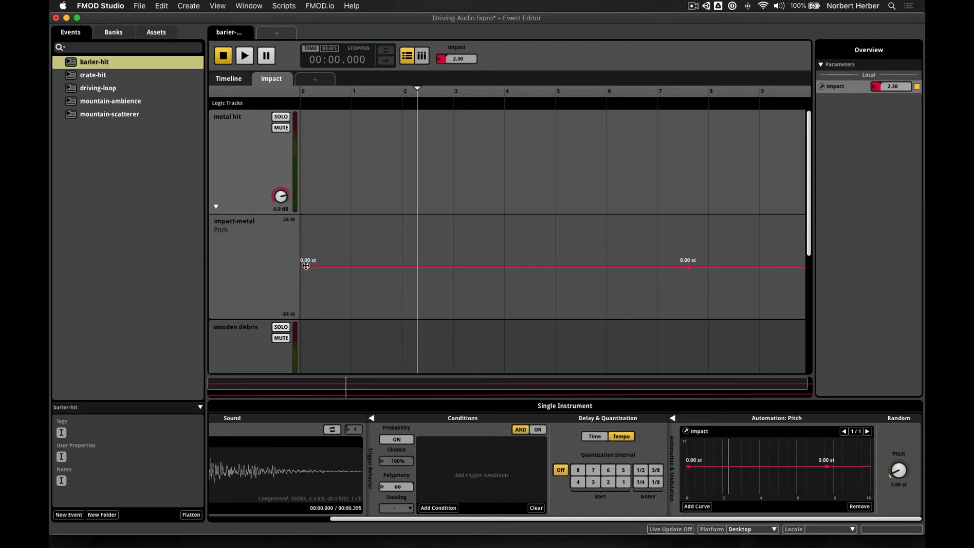
left_click_drag(306, 266, 301, 279)
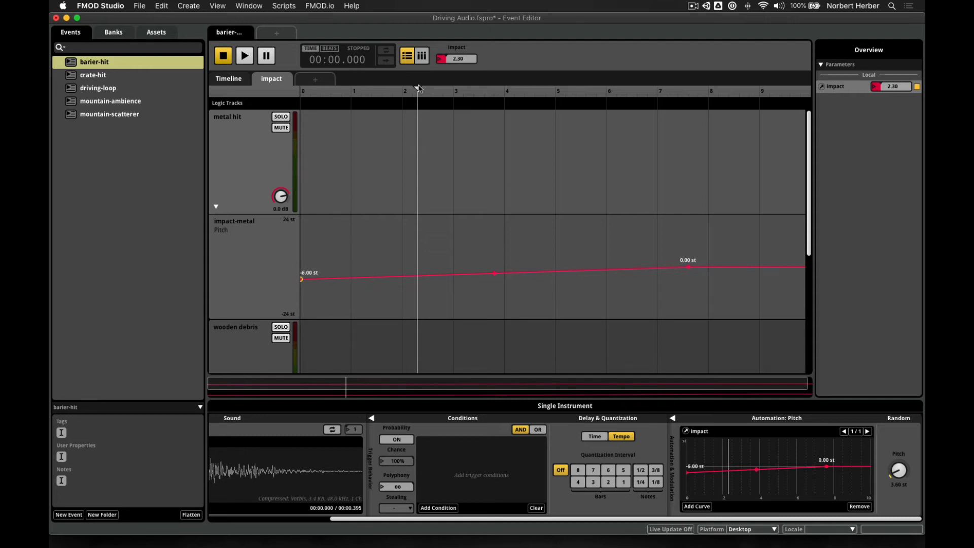
Step: Set impact to 0.00 and audition the barier-hit event with the pitch automation
left_click_drag(419, 89, 301, 92)
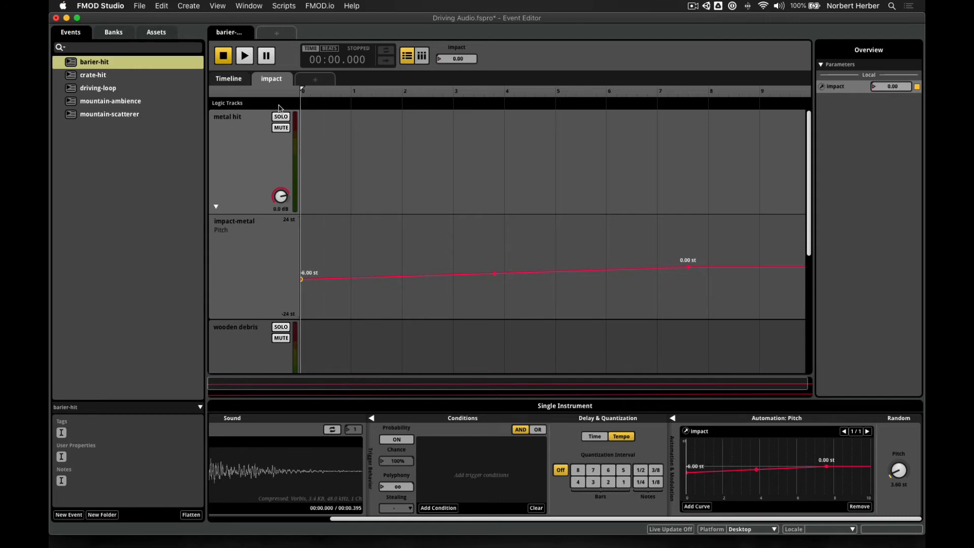
left_click(247, 59)
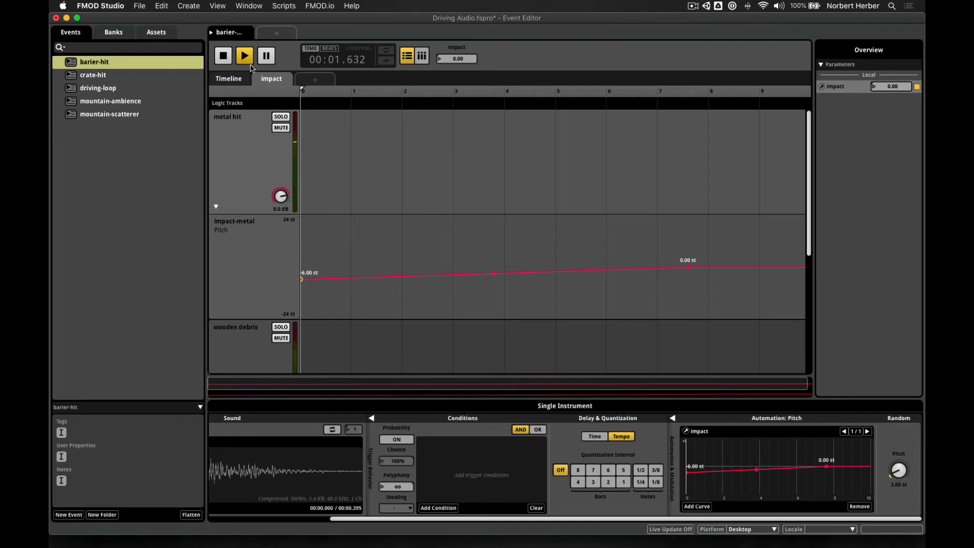
key("space")
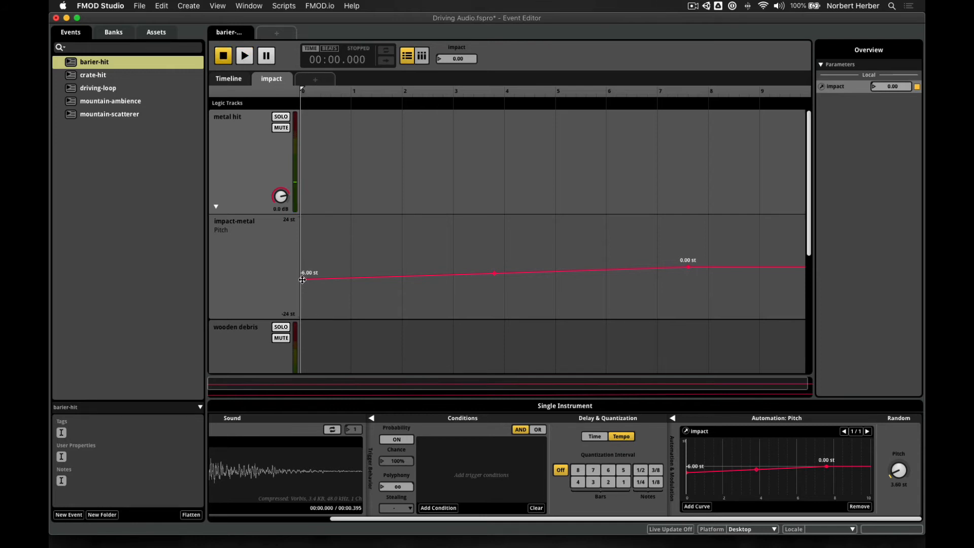
Step: Raise the Pitch curve's impact 0 point to -2.60 st and audition the event at low and high impact values
left_click_drag(302, 279, 302, 272)
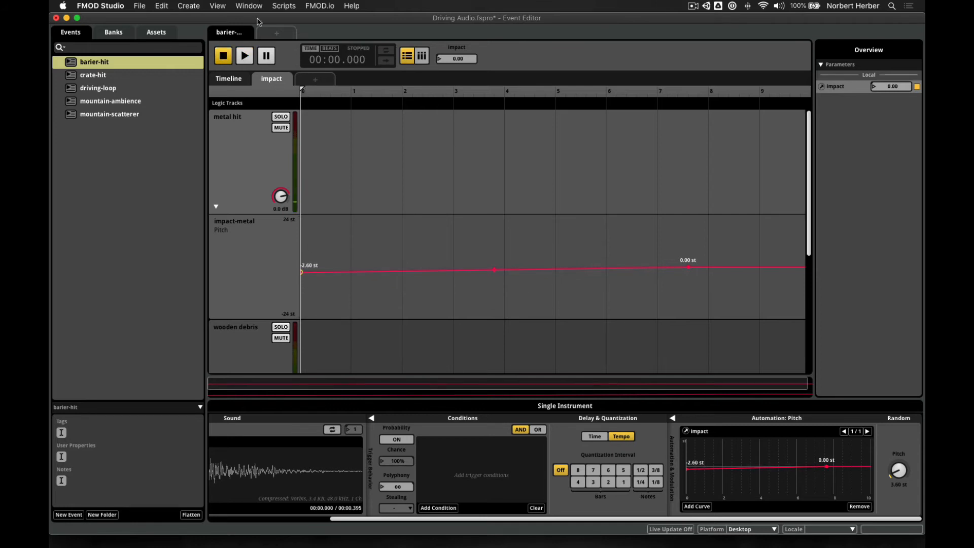
left_click(245, 55)
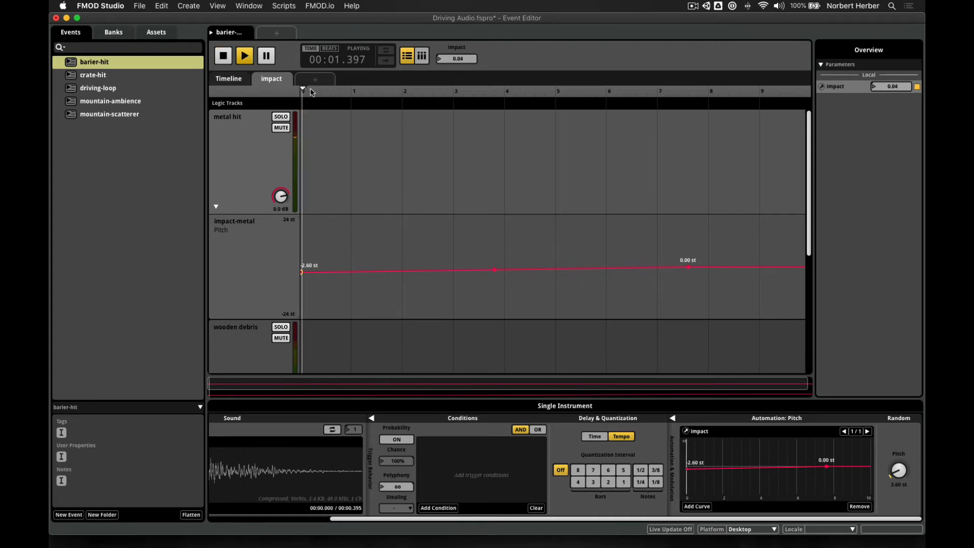
left_click_drag(304, 89, 621, 91)
left_click(245, 55)
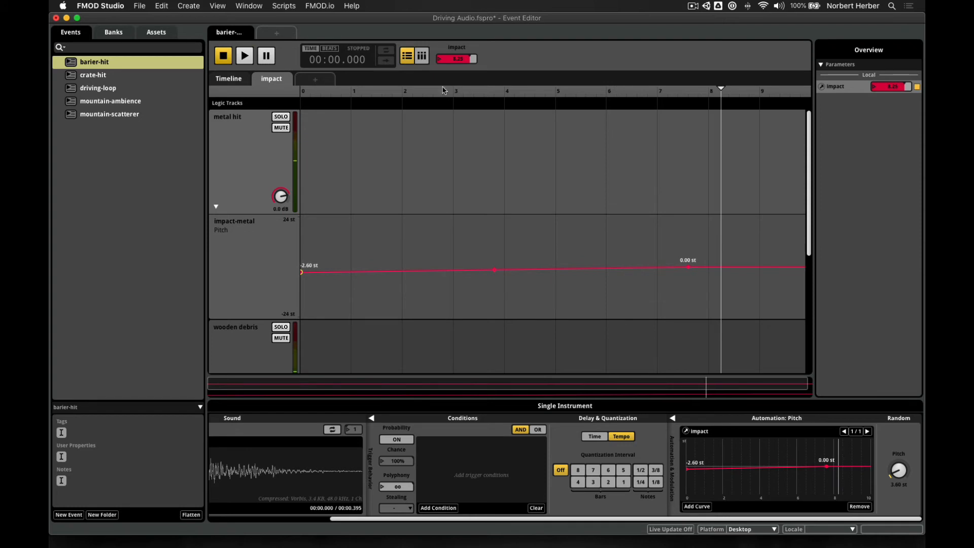
left_click(248, 57)
Step: Set the Pitch curve's impact 0 point to -3.60 st, save the project, and return impact to 0.00
left_click_drag(302, 272, 301, 274)
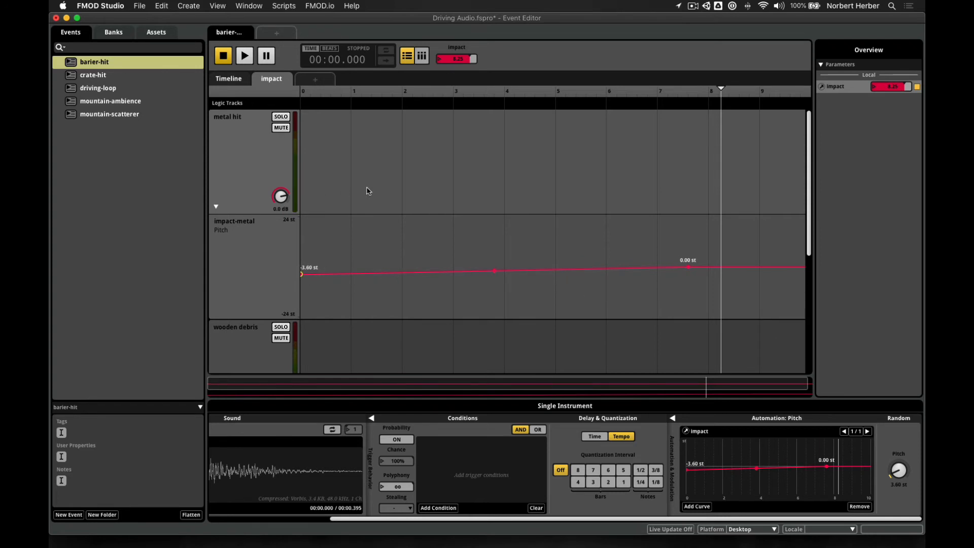
key("super+s")
left_click_drag(722, 92, 281, 133)
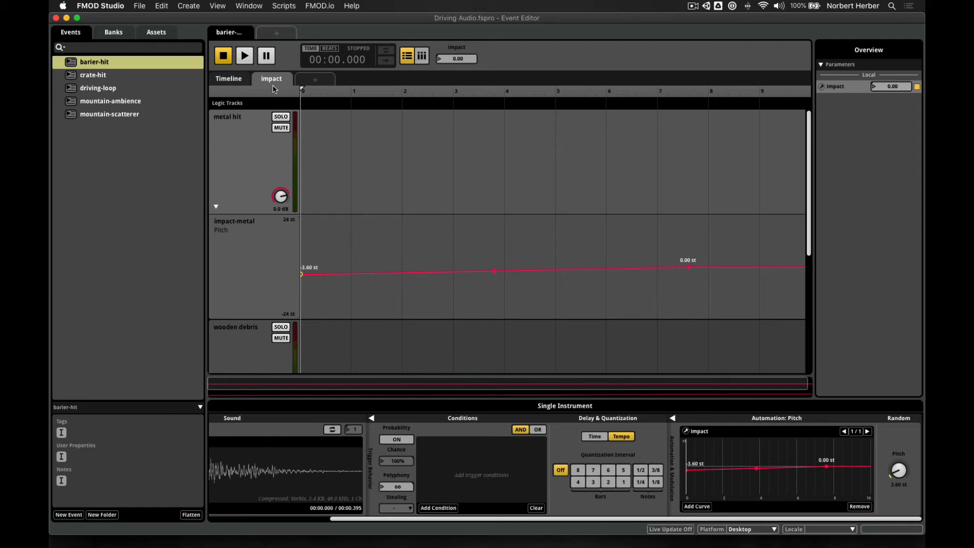
Step: Save the FMOD project once more and build its banks for the game
left_click(145, 6)
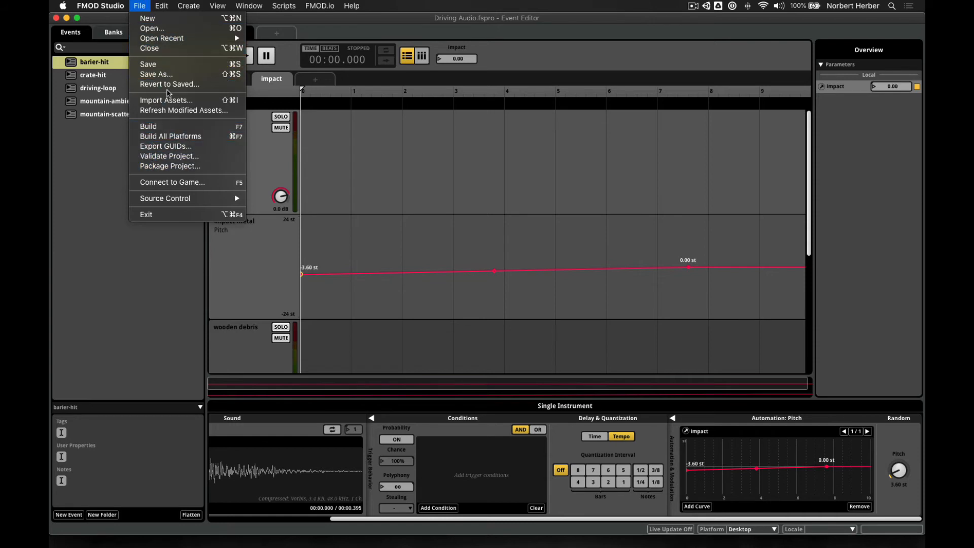
left_click(163, 64)
left_click(144, 6)
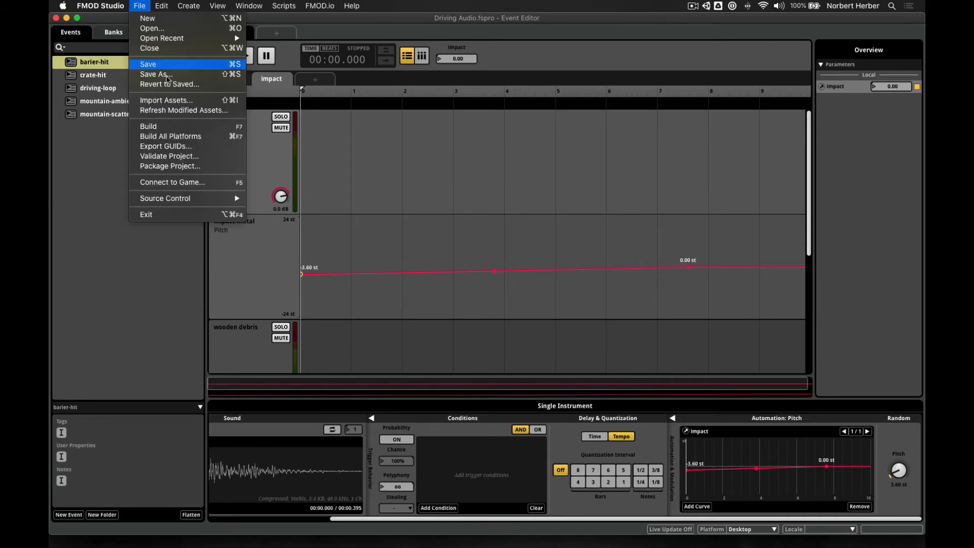
left_click(162, 125)
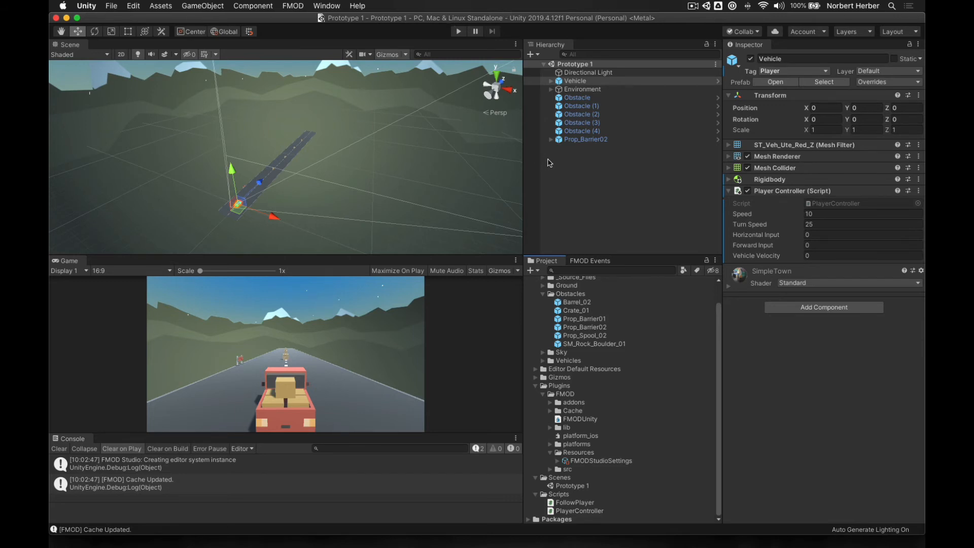
Step: In Unity, open the FMOD events browser and preview barier-hit at impact 2.17 and at a higher impact value
left_click(585, 261)
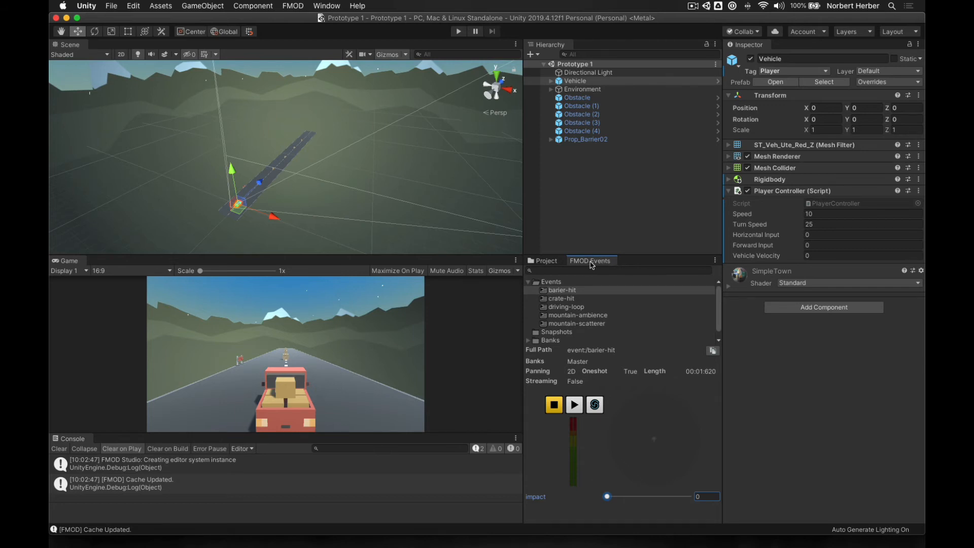
left_click(564, 293)
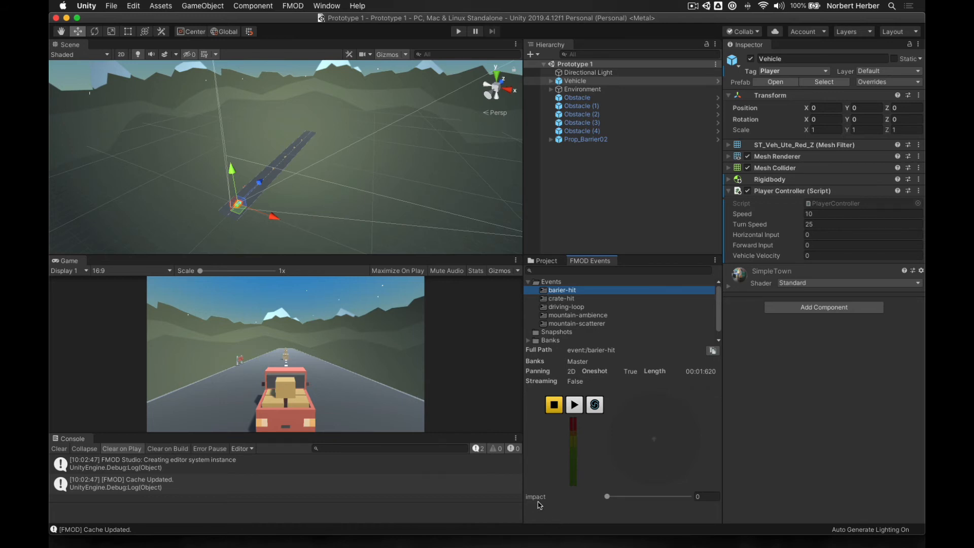
mouse_move(608, 499)
left_mouse_down()
mouse_move(691, 505)
mouse_move(625, 507)
left_mouse_up()
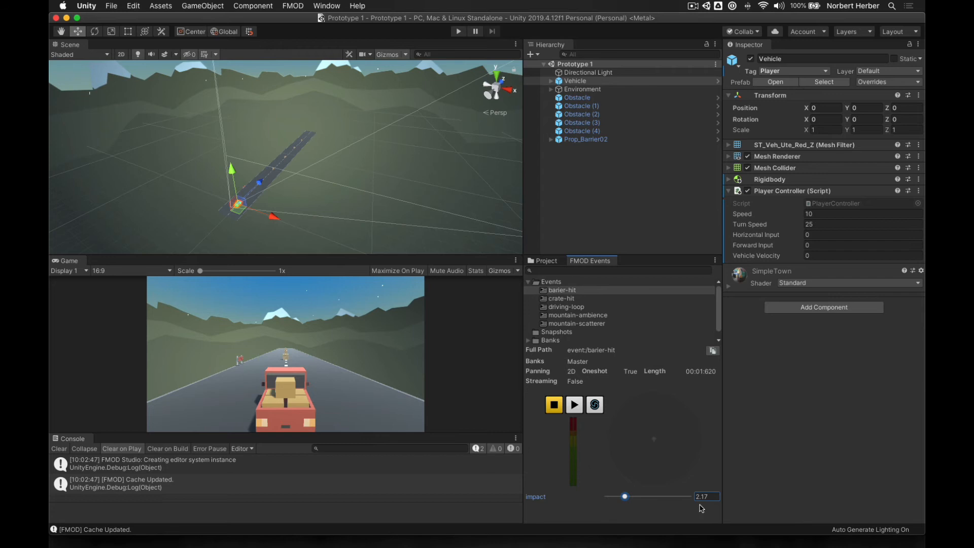
left_click(579, 406)
left_click_drag(626, 500, 676, 500)
left_click(572, 406)
Step: Preview the crate-hit event at impact 6.05, at a low impact value, and at impact 10
left_click(576, 300)
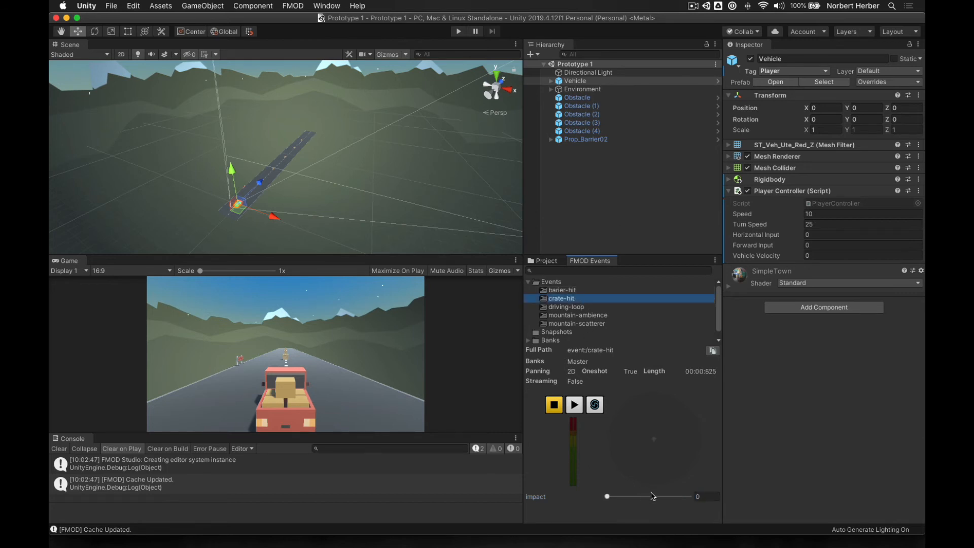
left_click(657, 496)
left_click(581, 409)
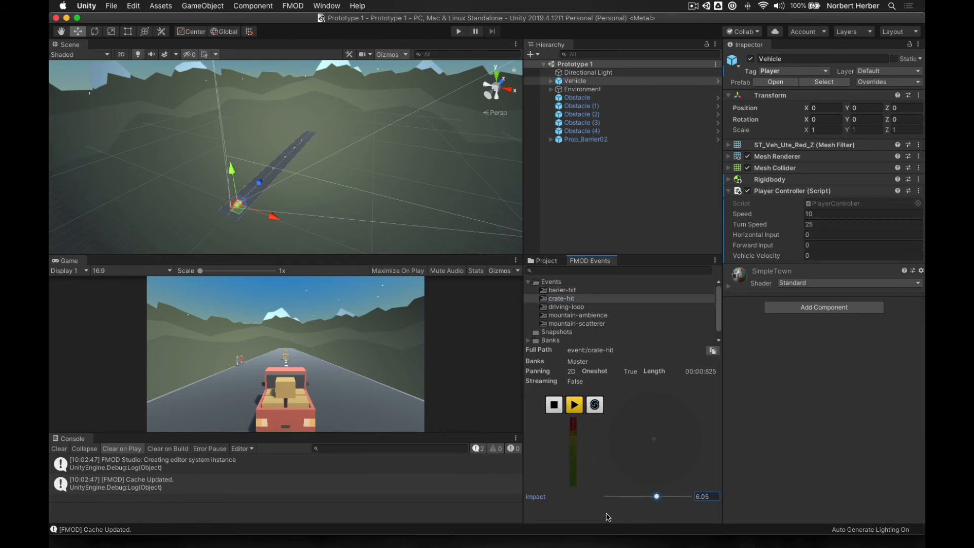
left_click(612, 496)
left_click(577, 412)
left_click_drag(679, 497, 691, 496)
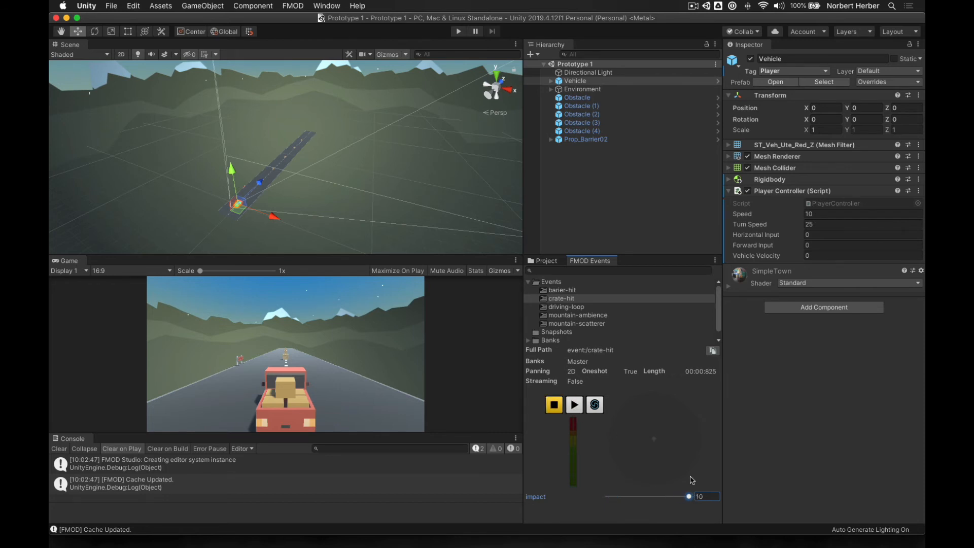
left_click(578, 408)
Step: Create a new script component named ObstacleCollisionGetVelocity on the Obstacle crate object
left_click(581, 99)
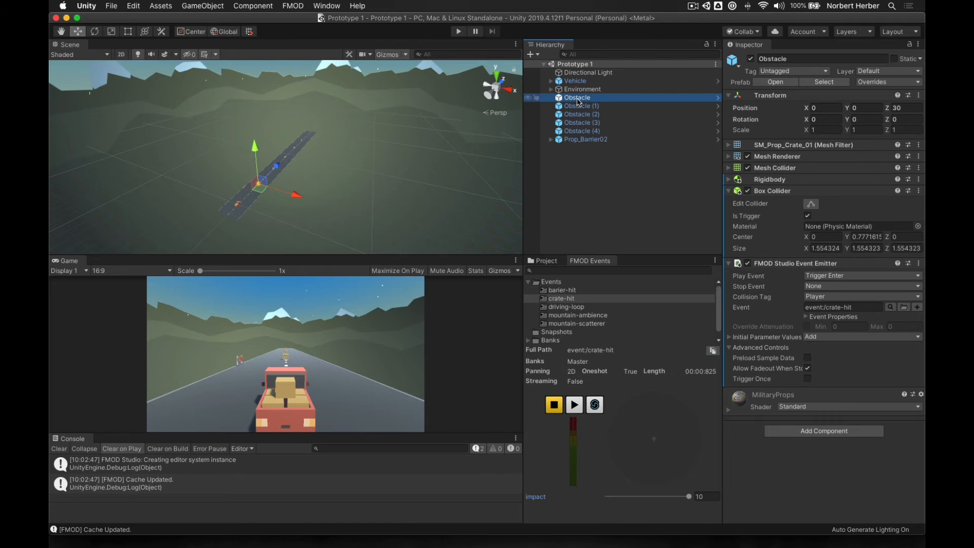
left_click(818, 432)
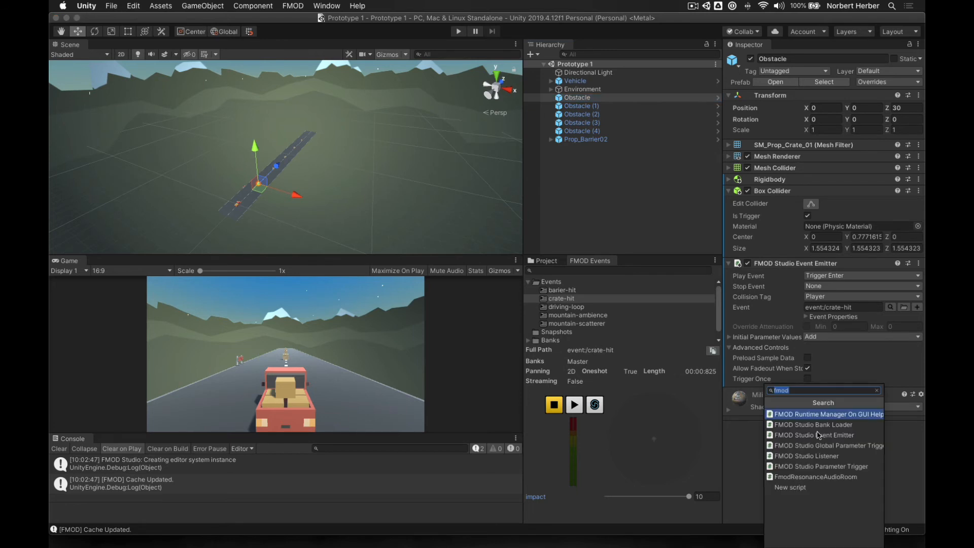
left_click(798, 488)
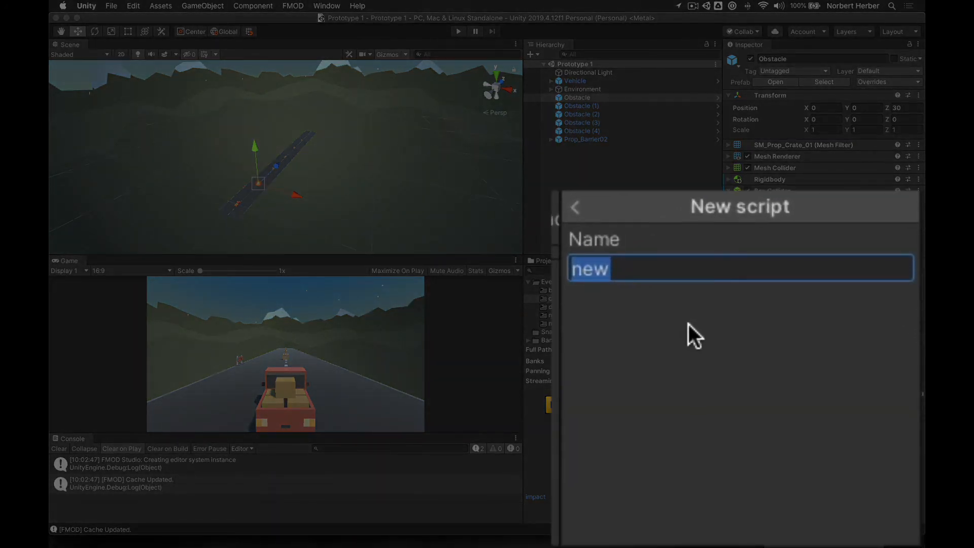
type("Obst")
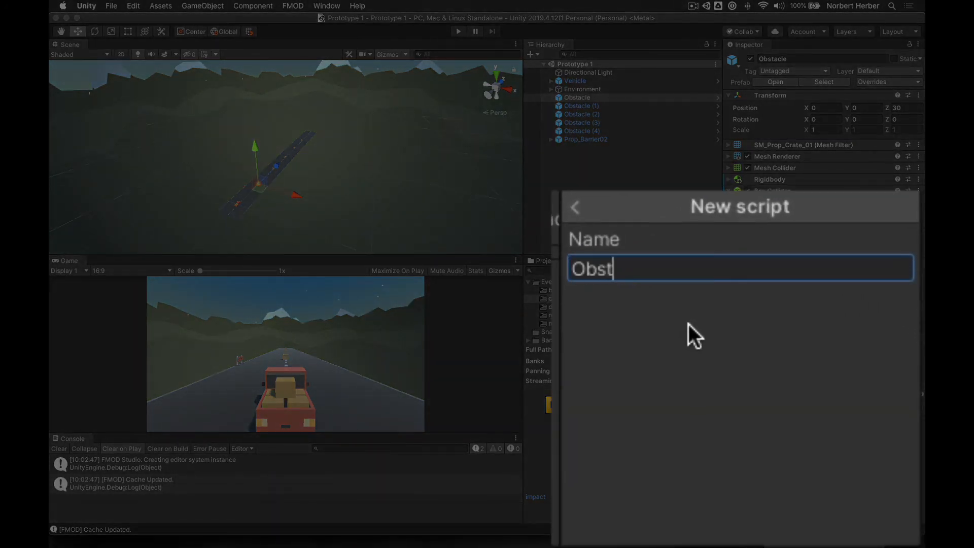
type("acle")
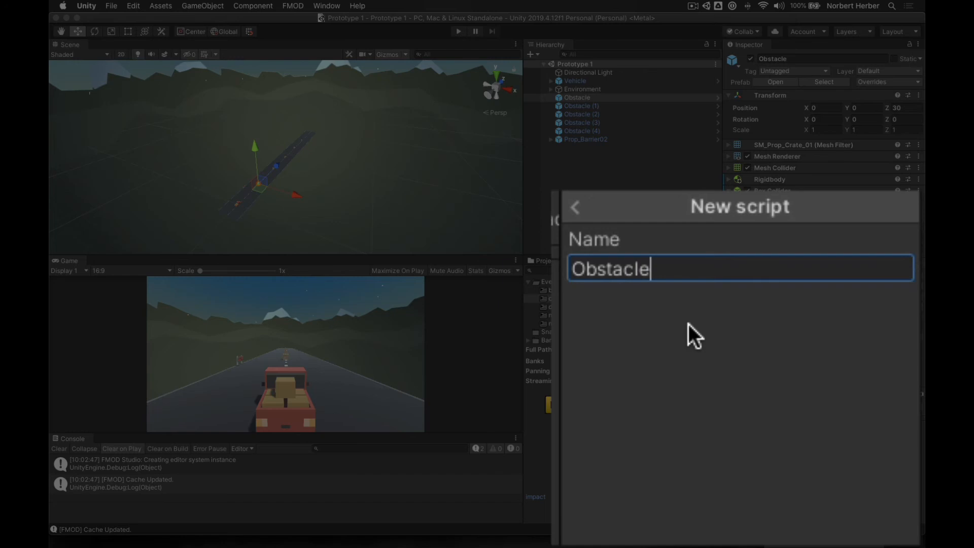
type("Colli")
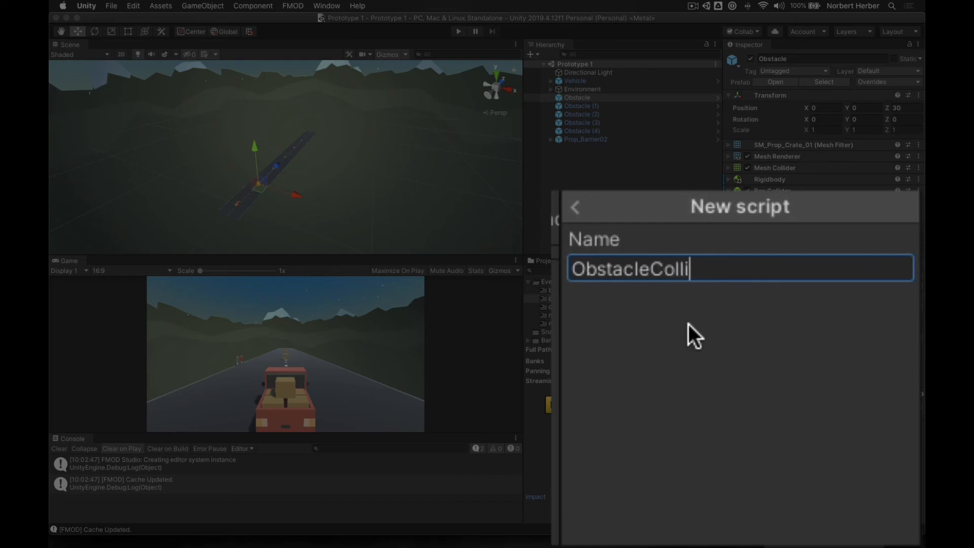
type("sion")
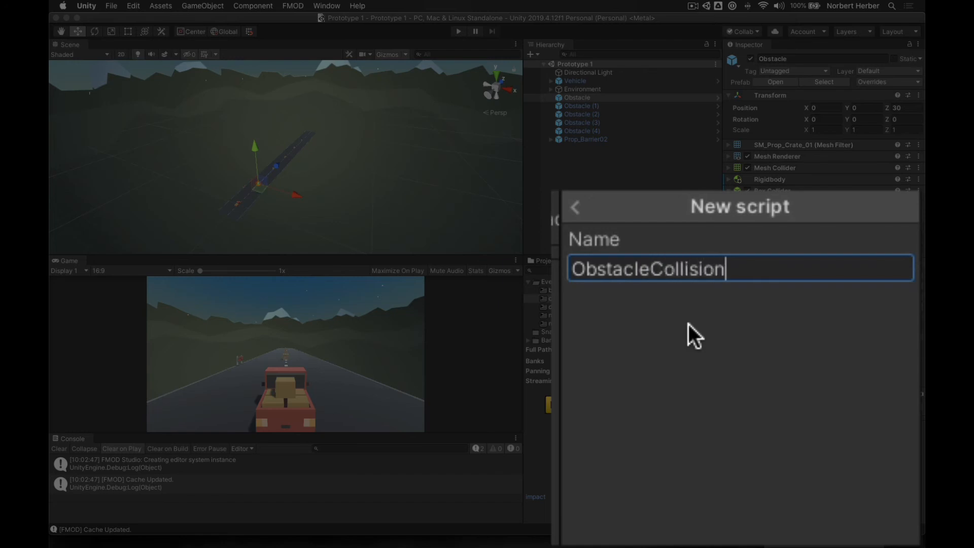
type("GetVeloci")
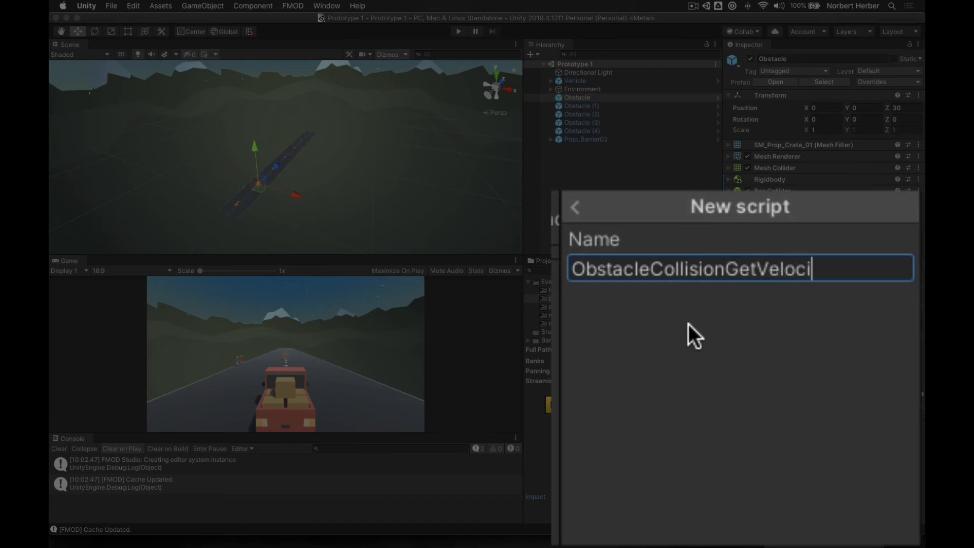
type("ty")
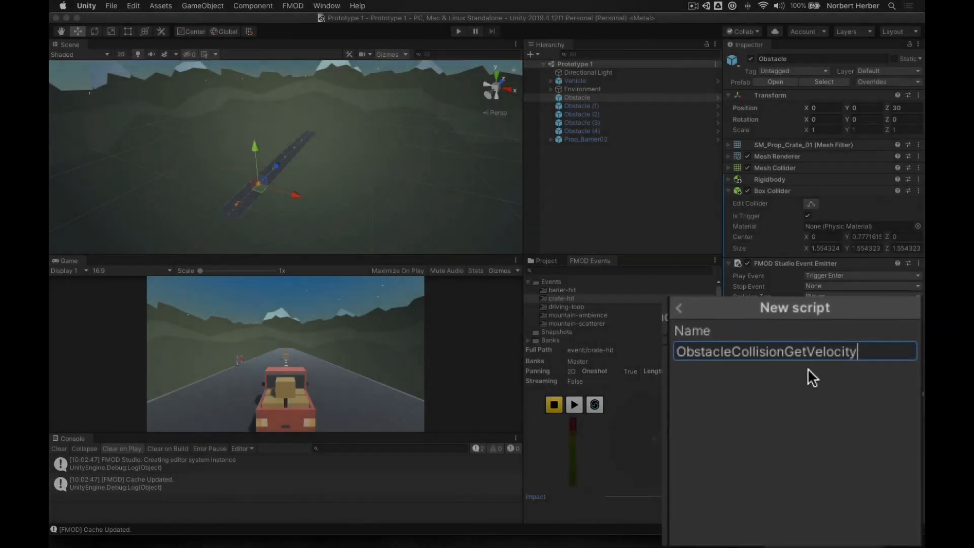
left_click(846, 539)
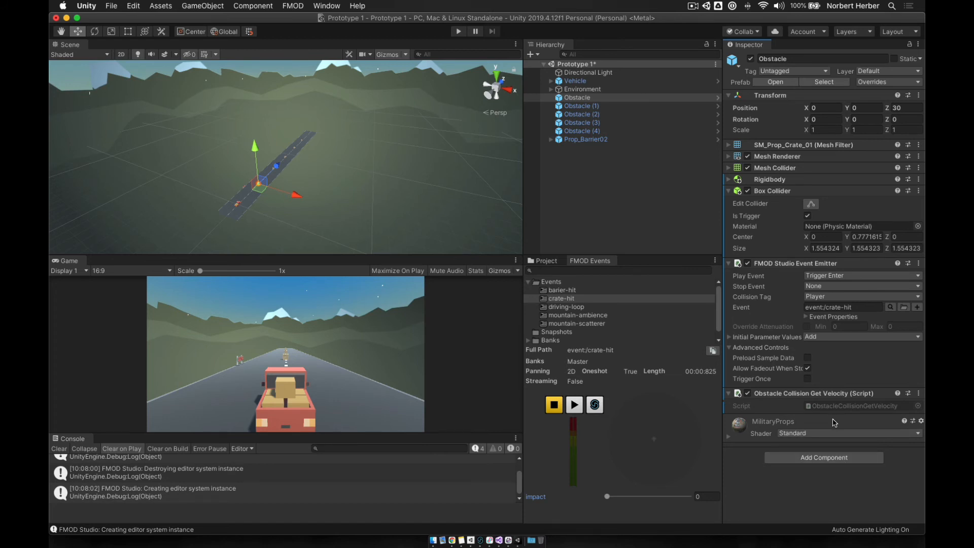
Step: Move the ObstacleCollisionGetVelocity script into the project's Scripts folder in Unity
key("super+Tab")
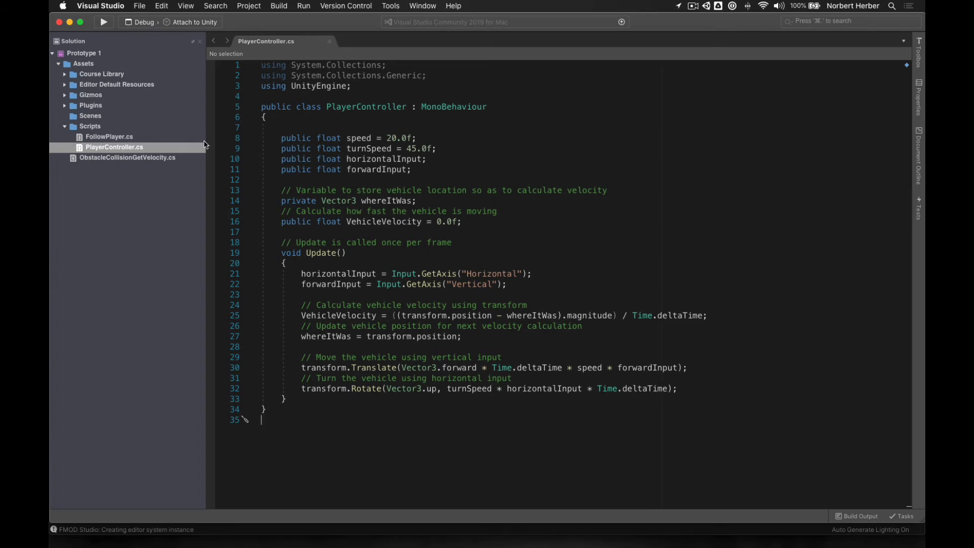
key("super+Tab")
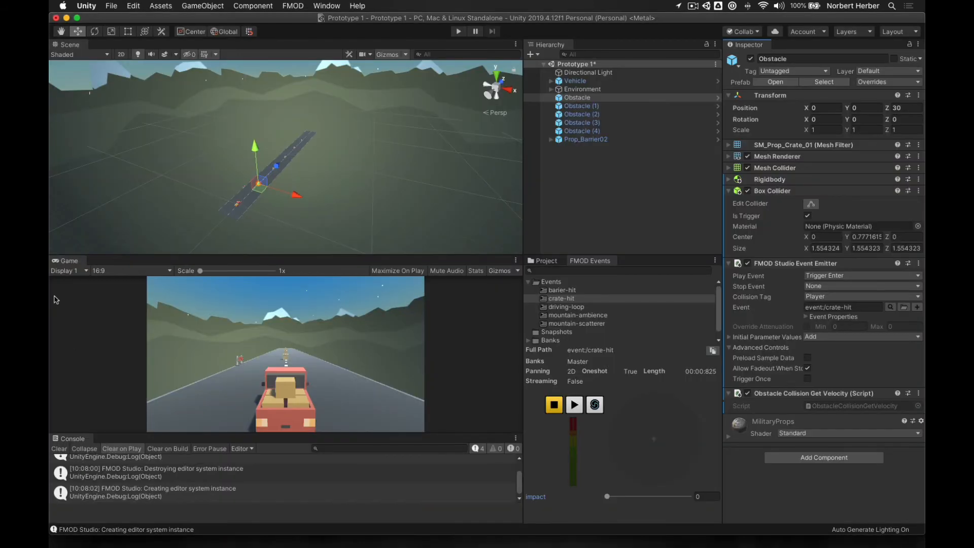
left_click(548, 261)
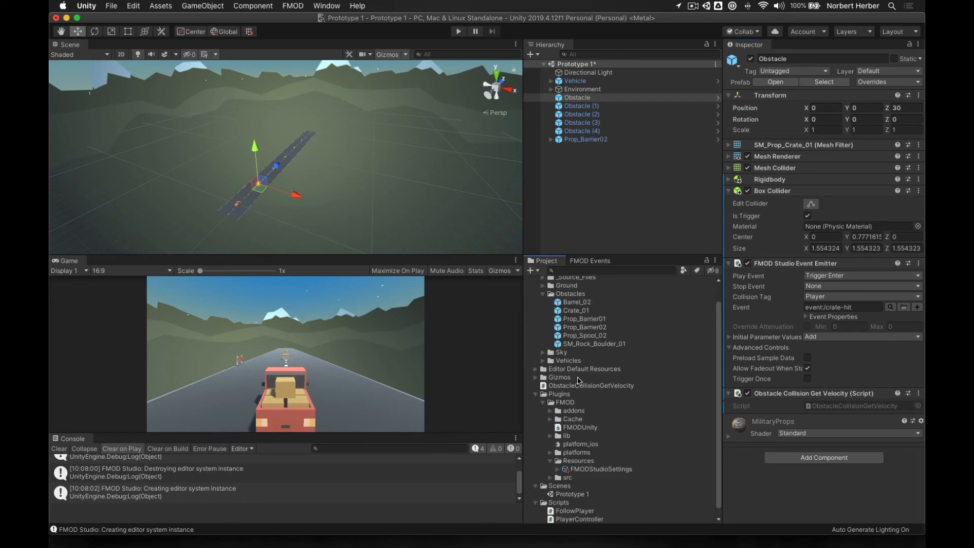
scroll(581, 383, "down", 1)
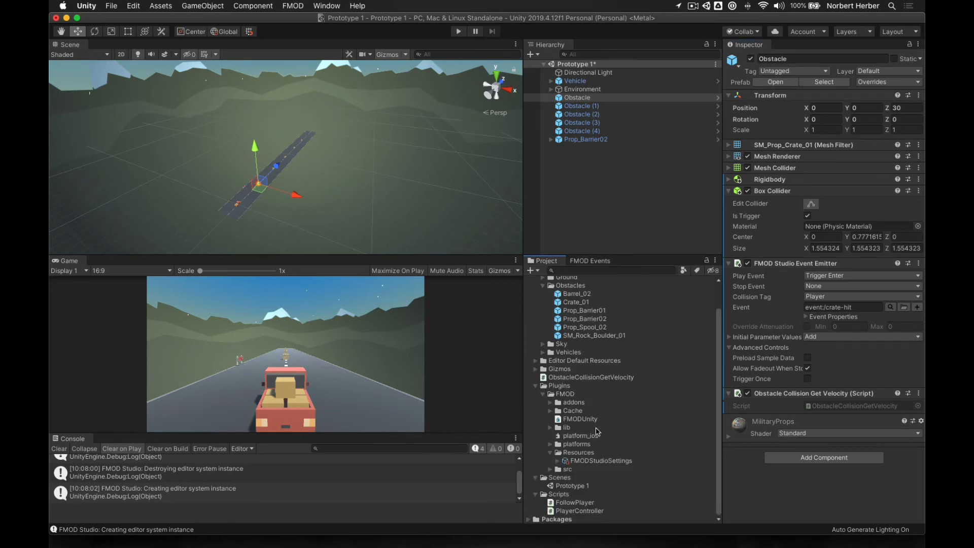
left_click(543, 380)
left_click_drag(543, 378, 567, 502)
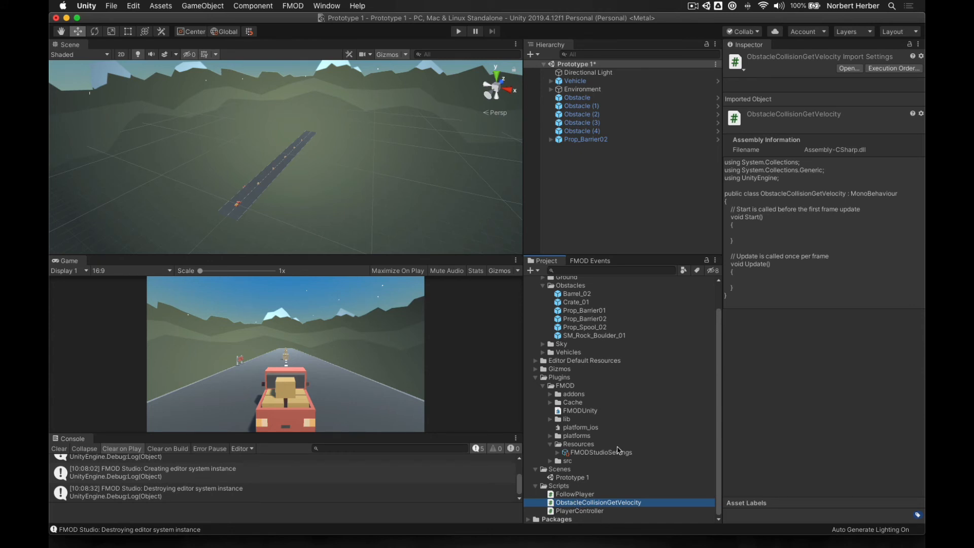
Step: Switch to Visual Studio and open ObstacleCollisionGetVelocity.cs from the Scripts folder for editing
key("super+Tab")
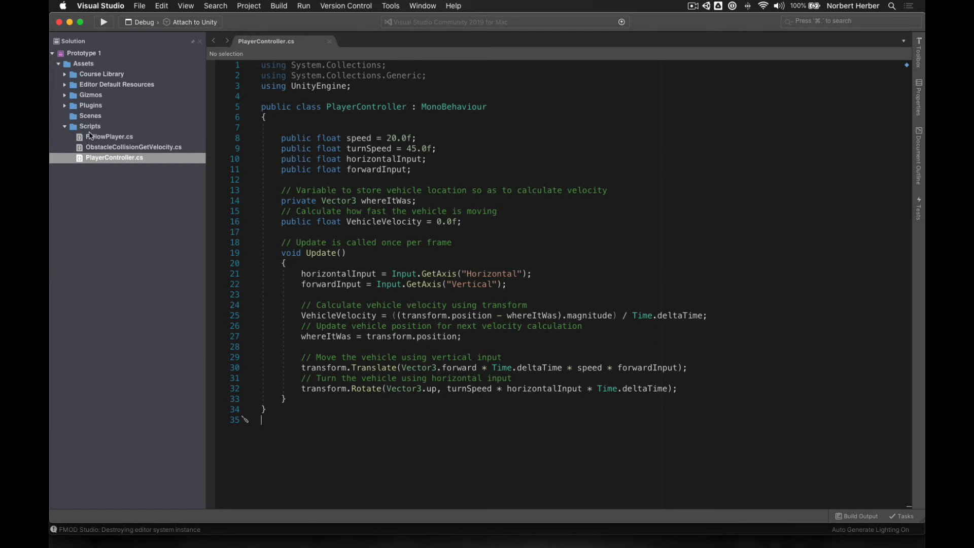
left_click(103, 148)
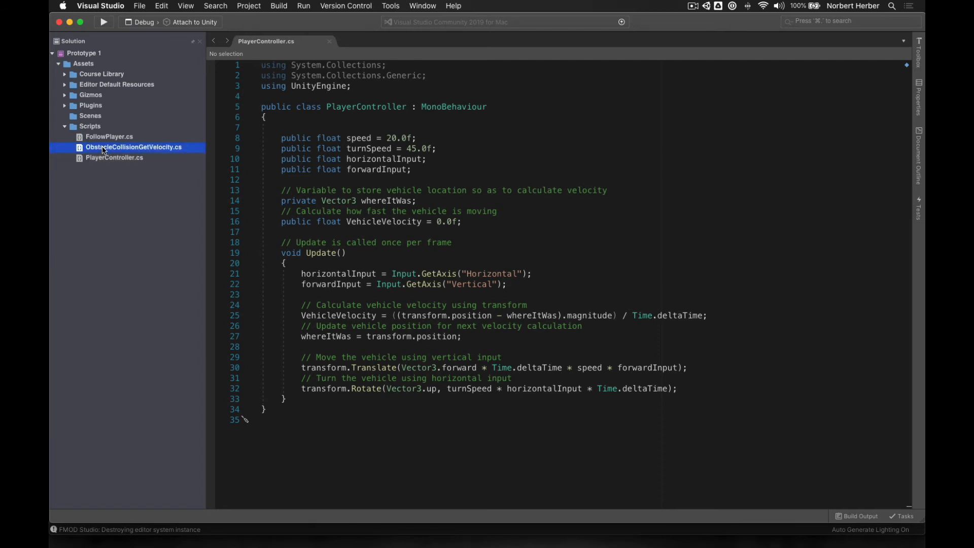
double_click(103, 148)
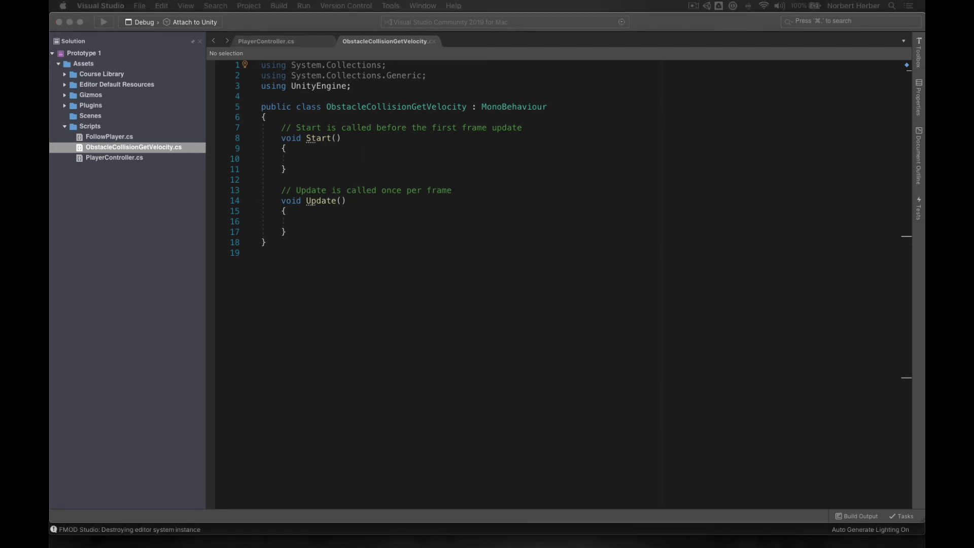
Step: Declare the variable "float hitVelocity;" at the beginning of the class, above Start, with blank lines around it
left_click(282, 129)
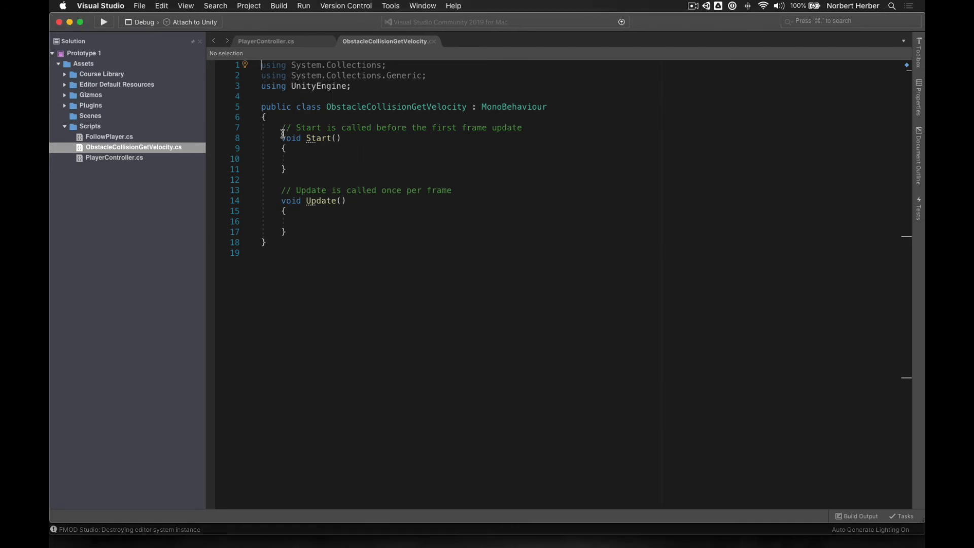
key("Return")
key("Return")
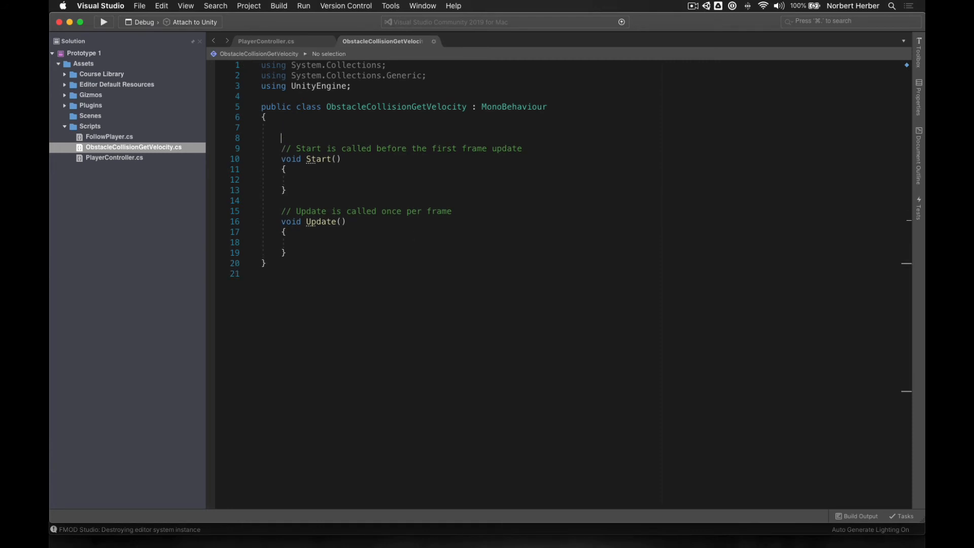
key("Return")
type("float hitVelocity;")
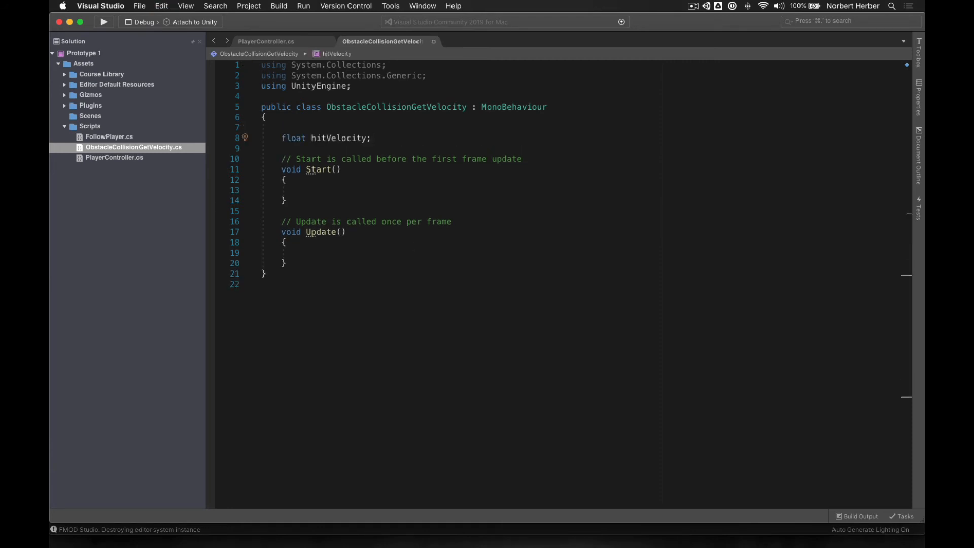
Step: Add the comment "// variable for velocity" directly above the hitVelocity declaration
left_click(282, 128)
type("// vriable for ")
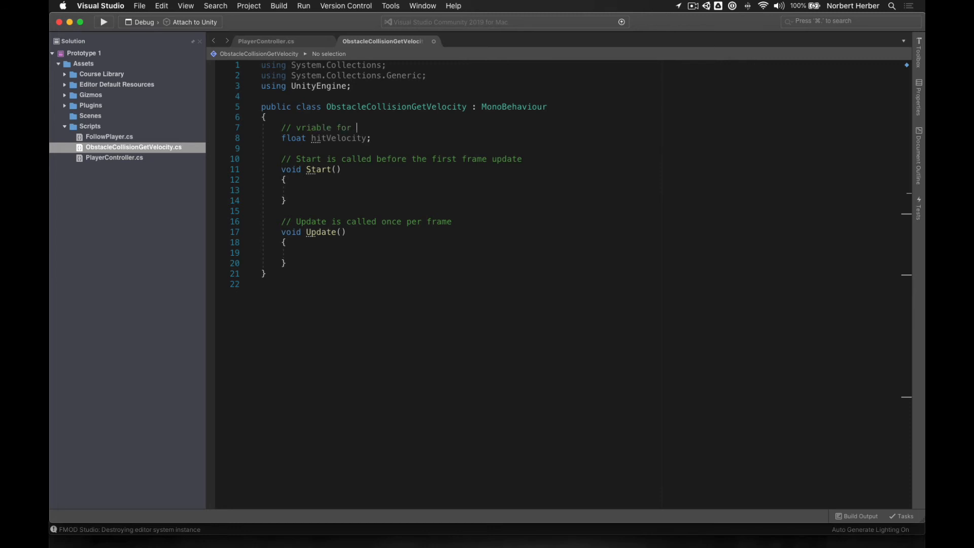
type("velocity")
left_click(301, 127)
type("a")
Step: Inside the Start method, add the line vehicle = GameObject.Find("Vehicle");
key("super+Tab")
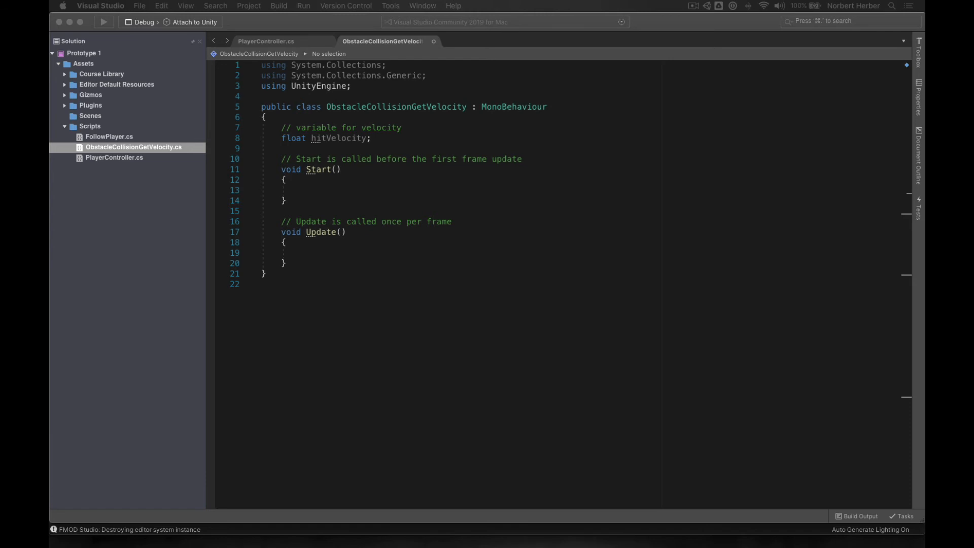
left_click(310, 191)
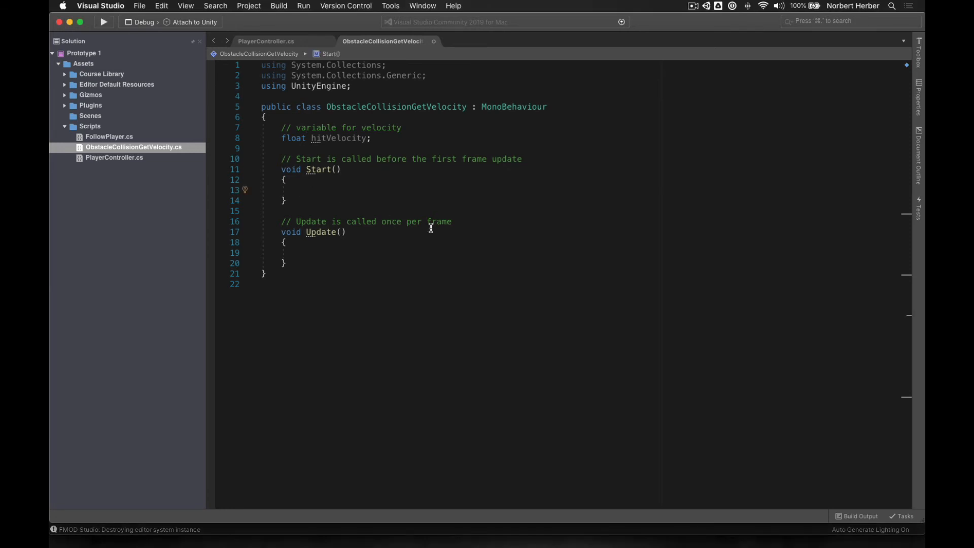
type("vehicle = GameObject.Find(\"Vehicle\");")
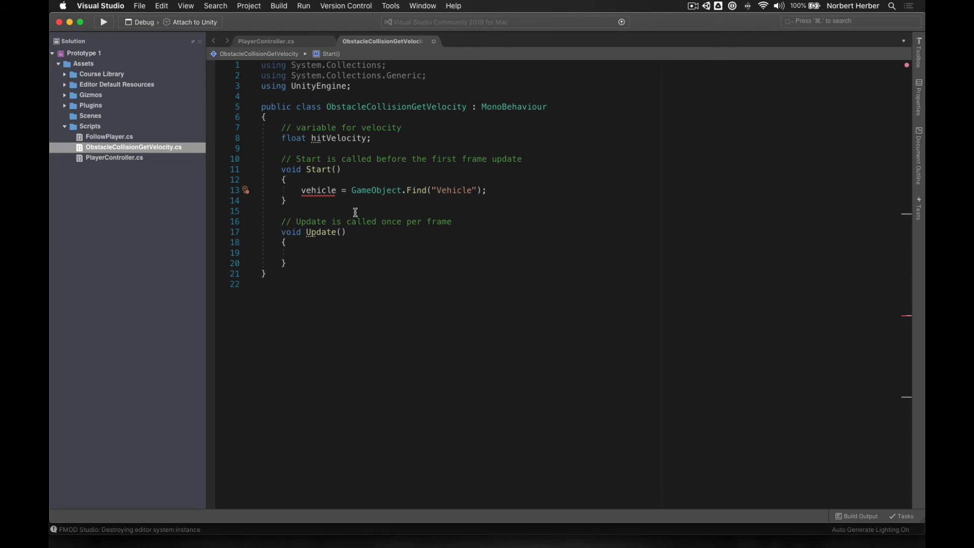
Step: Review the PlayerController script and compare the name in the Find call with the Vehicle object in Unity's hierarchy
left_click(274, 42)
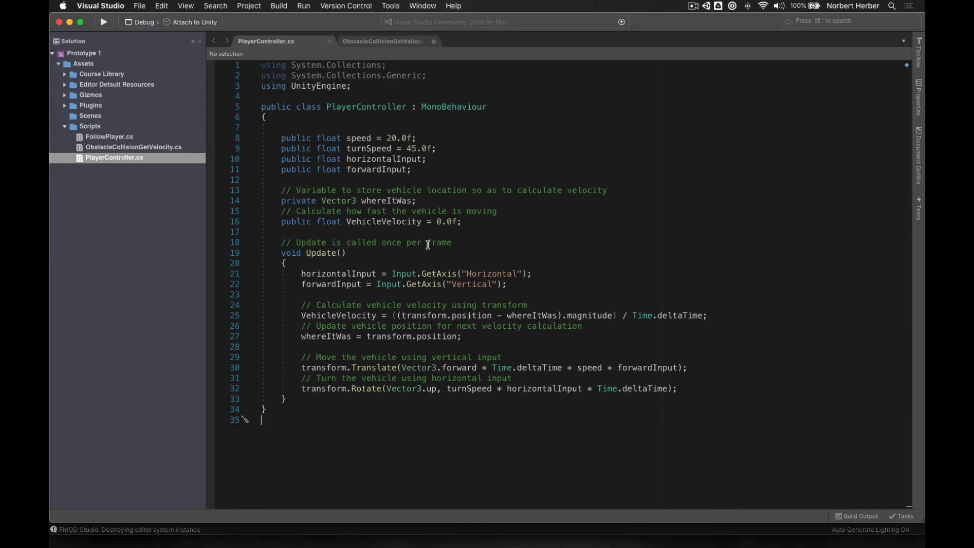
left_click(372, 42)
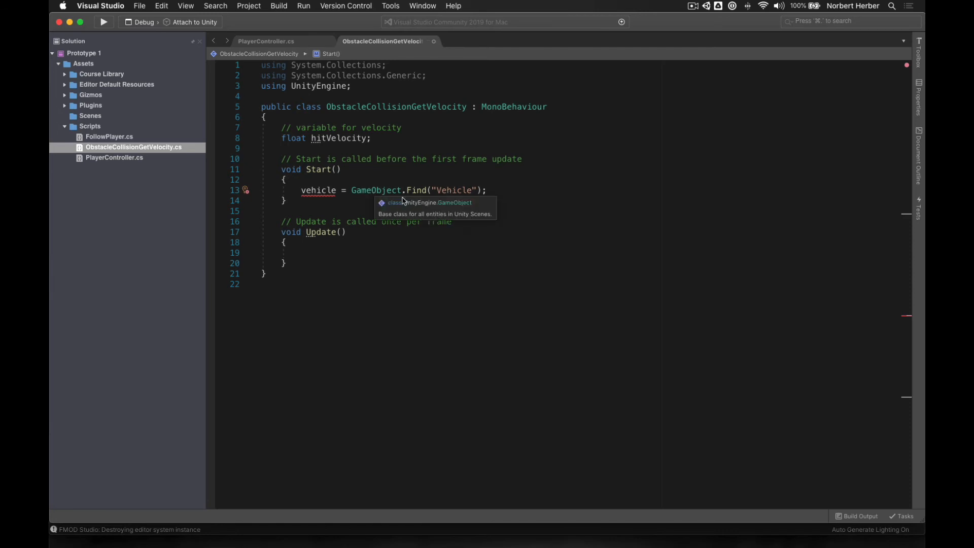
mouse_move(314, 192)
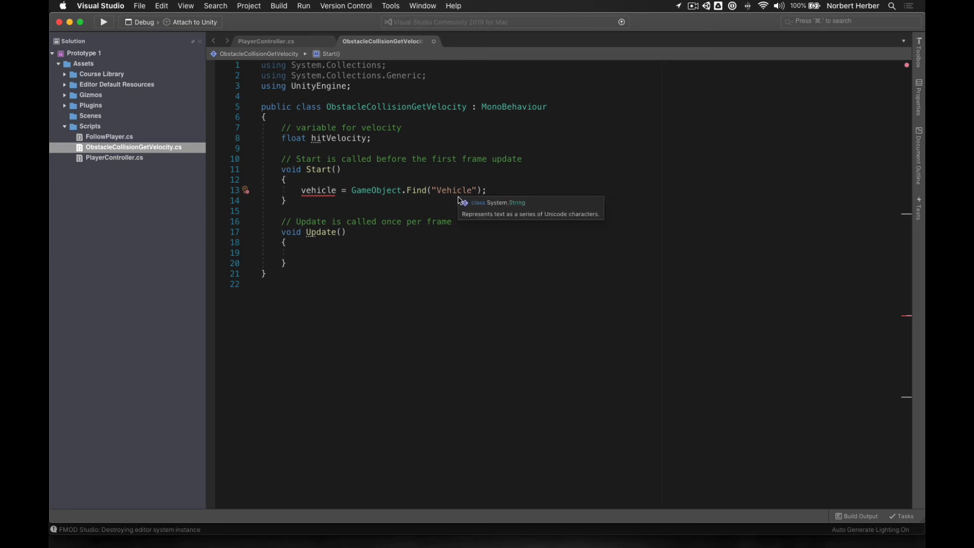
key("super+Tab")
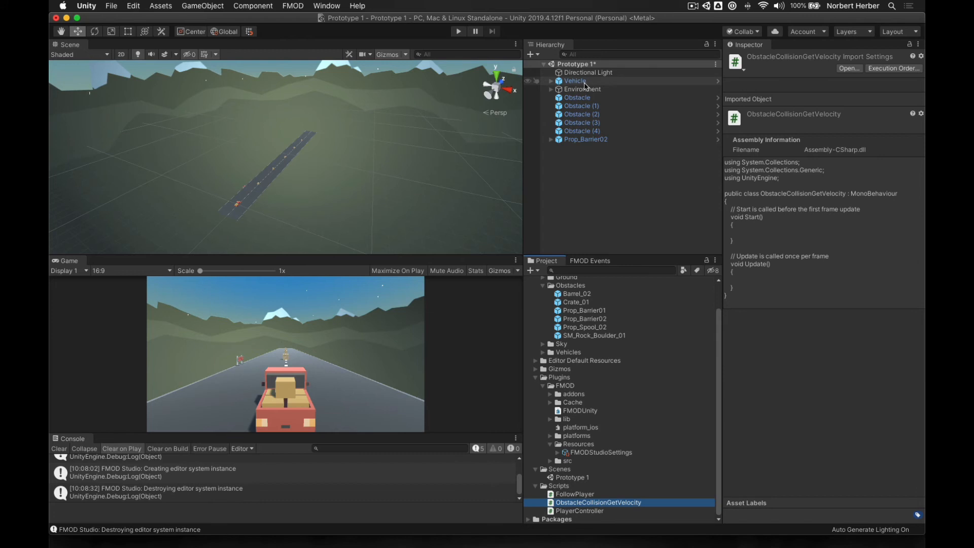
key("super+Tab")
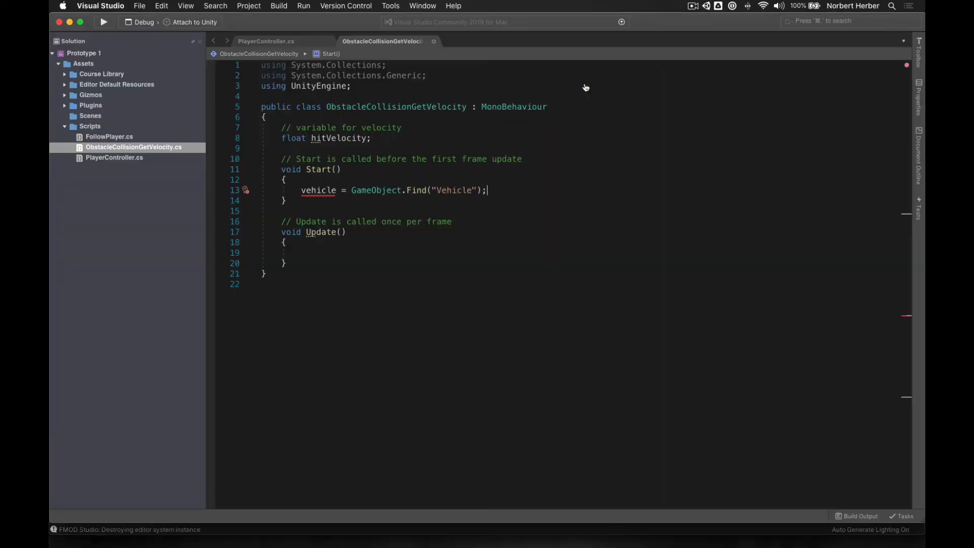
double_click(447, 190)
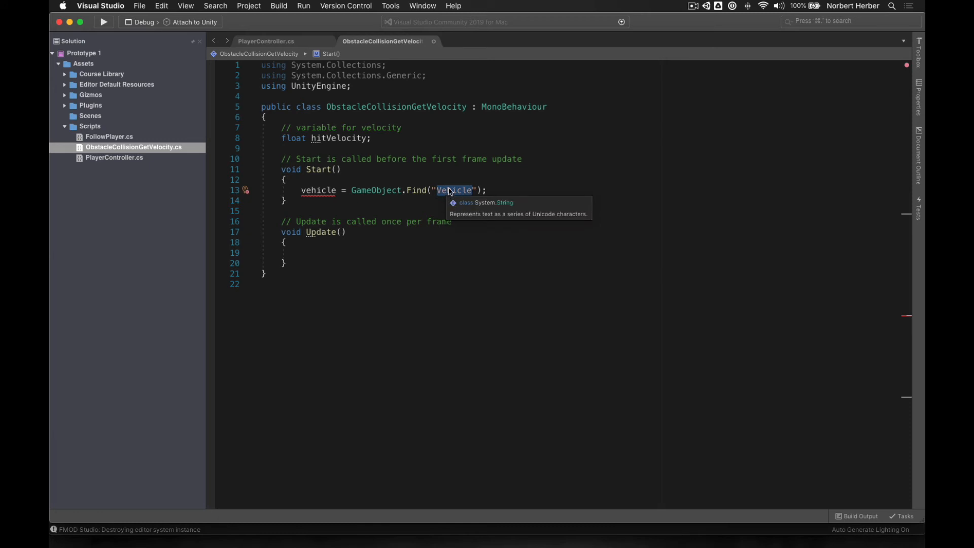
left_click(495, 195)
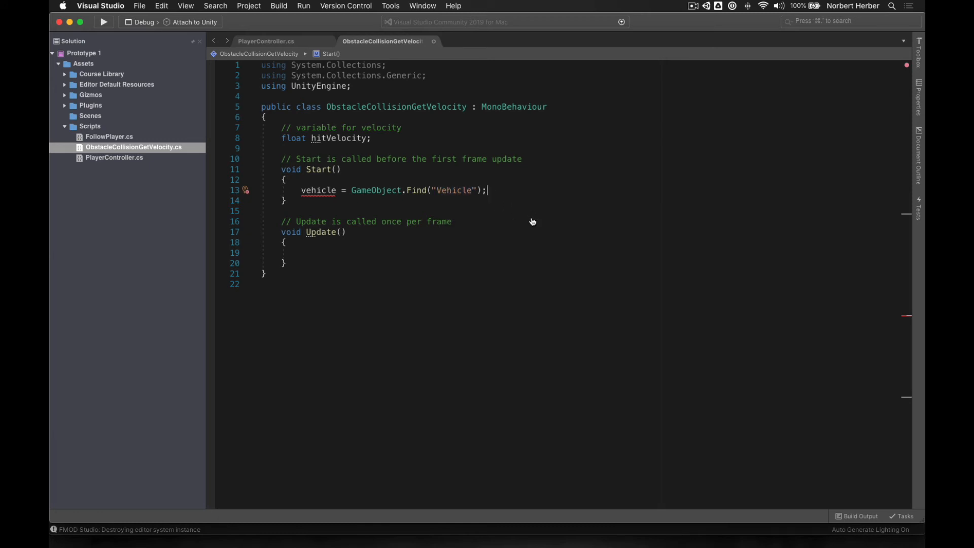
key("super+Tab")
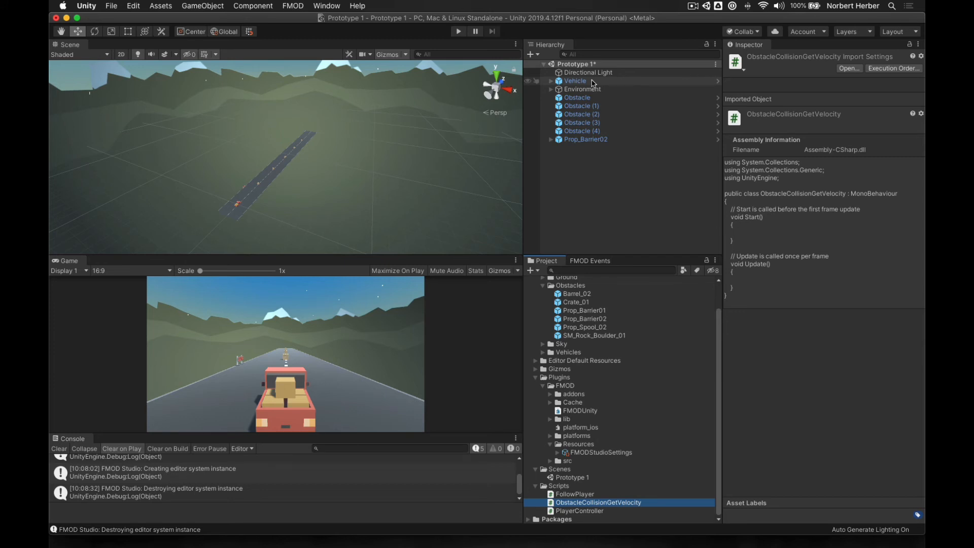
key("super+Tab")
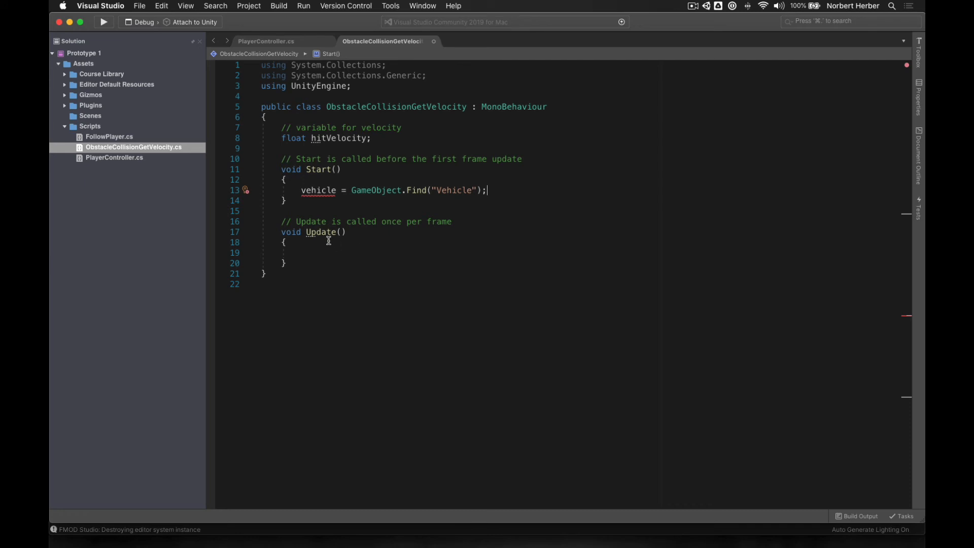
Step: Rename the Update method to OnTriggerEnter in the obstacle script
mouse_move(317, 234)
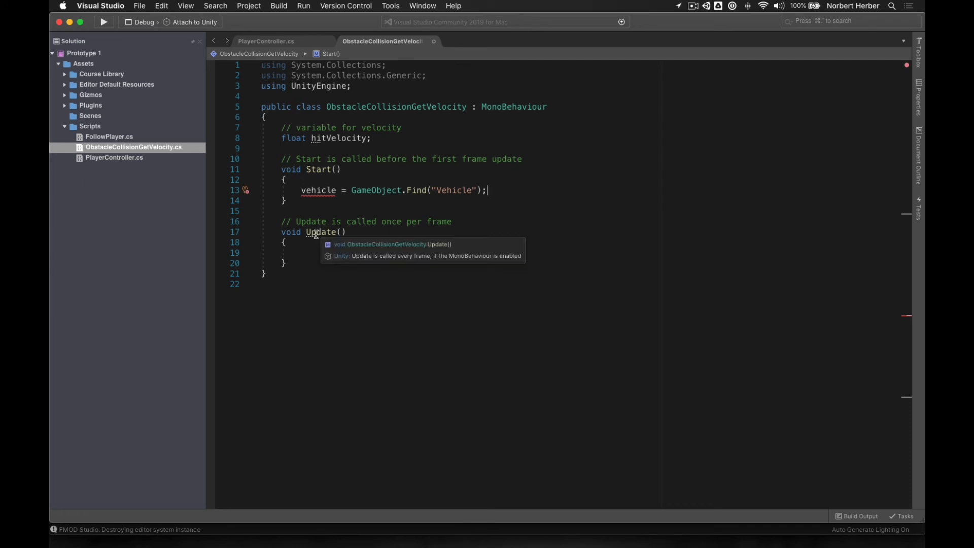
left_click(315, 234)
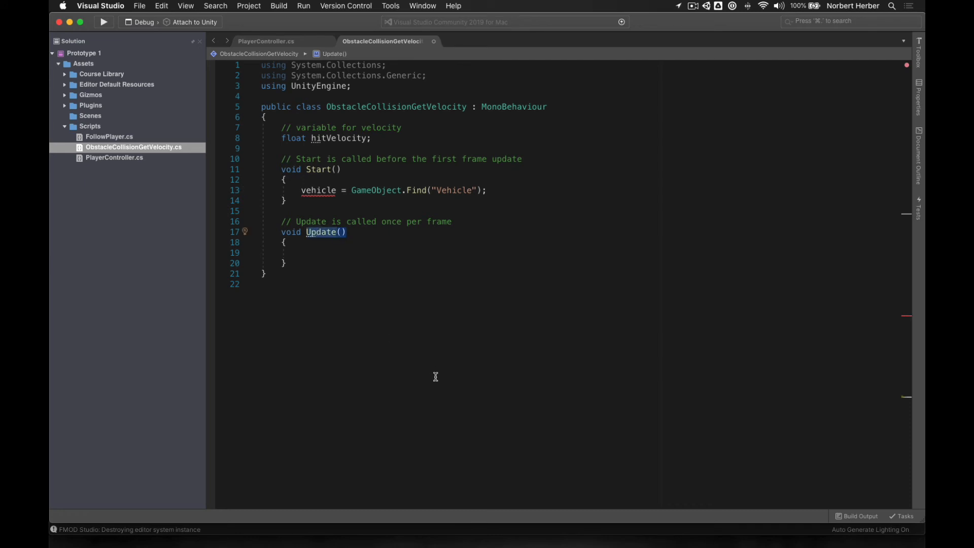
key("shift+Right")
key("shift+Right")
key("shift+Right")
key("shift+Right")
key("shift+Right")
key("shift+Right")
key("shift+Right")
key("shift+Right")
key("BackSpace")
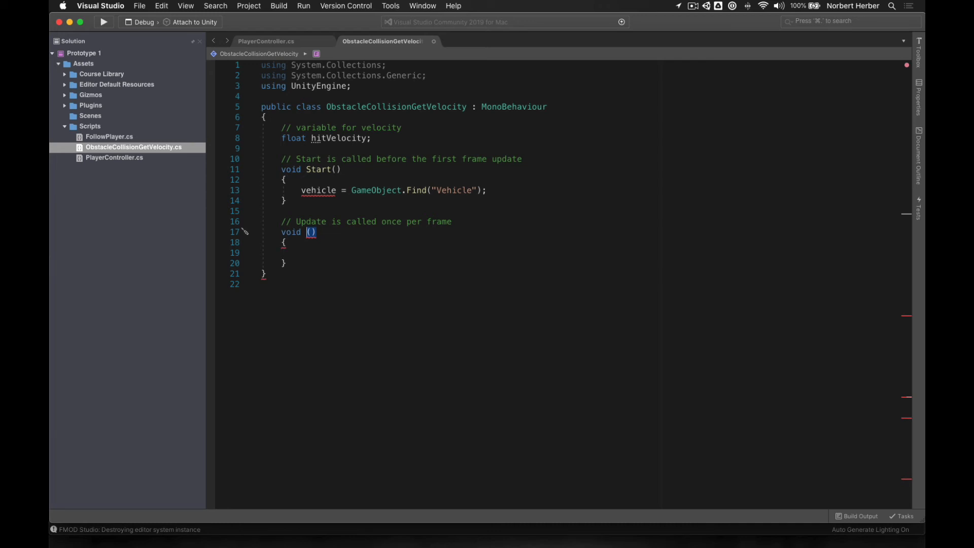
type("On")
type("Trigger")
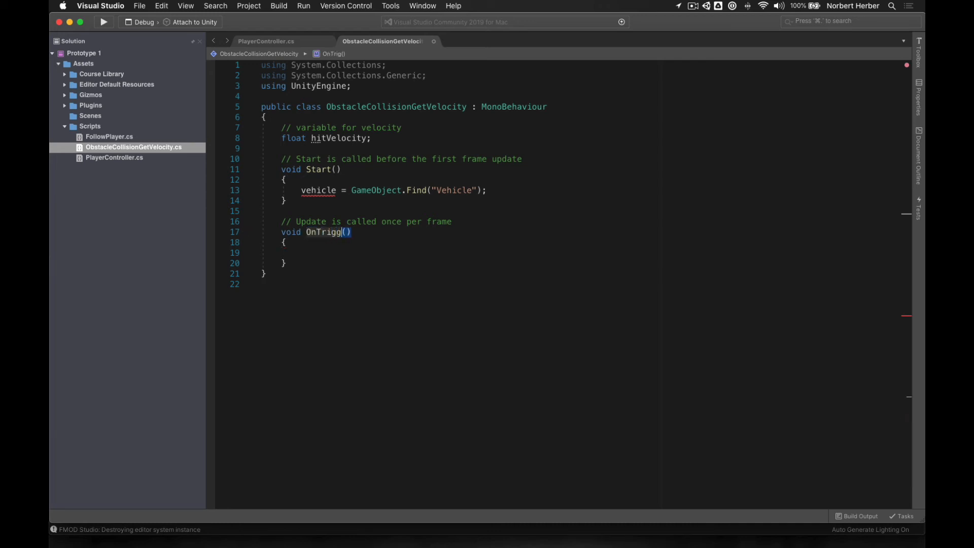
type("Enter")
Step: Fill OnTriggerEnter with code that stores the vehicle's PlayerController VehicleVelocity in hitVelocity, prints it and passes it to the FMOD emitter's "impact" parameter
left_click(301, 253)
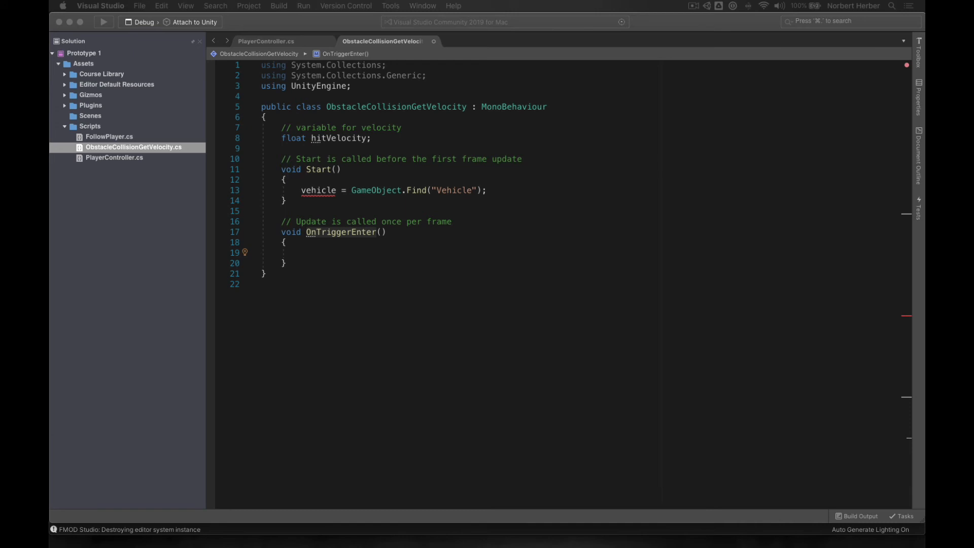
left_click(311, 252)
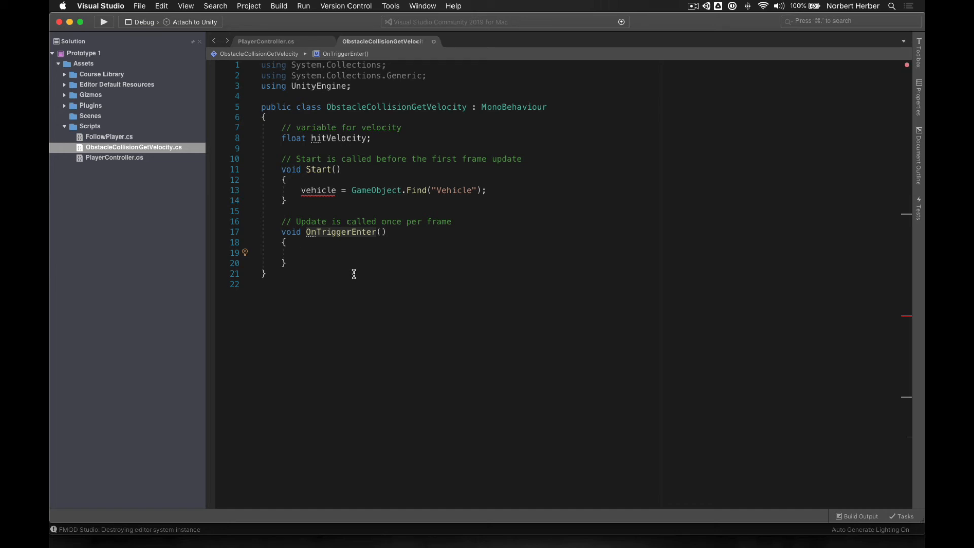
type("PlayerController playerController = vehicle.GetComponent<PlayerController>(); hitVelocity = playerController.VehicleVelocity; print(hitVelocity);  var emitter = GetComponent<FMODUnity.StudioEventEmitter>(); emitter.SetParameter(\"impact\", hitVelocity);")
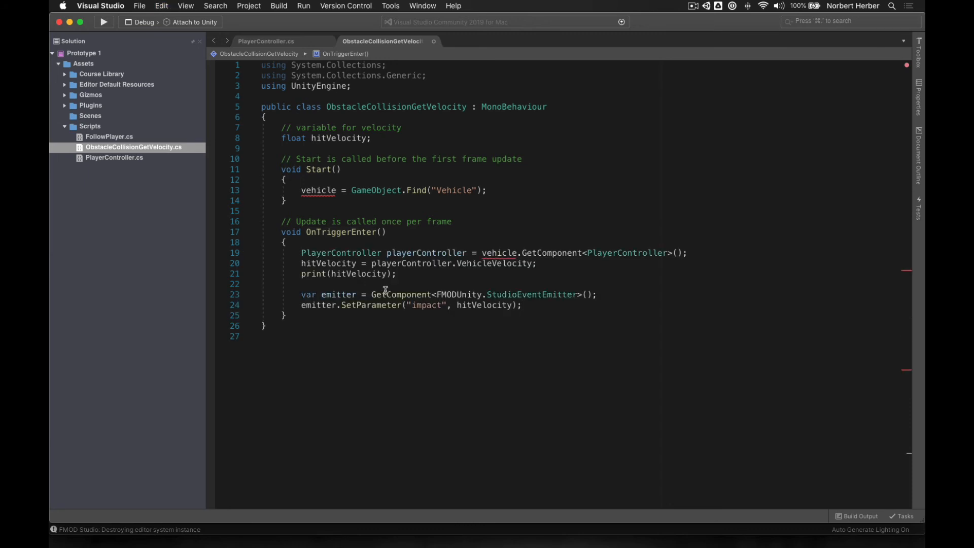
Step: Add the comment "// access playercontroller script" above the PlayerController line in OnTriggerEnter
left_click(302, 253)
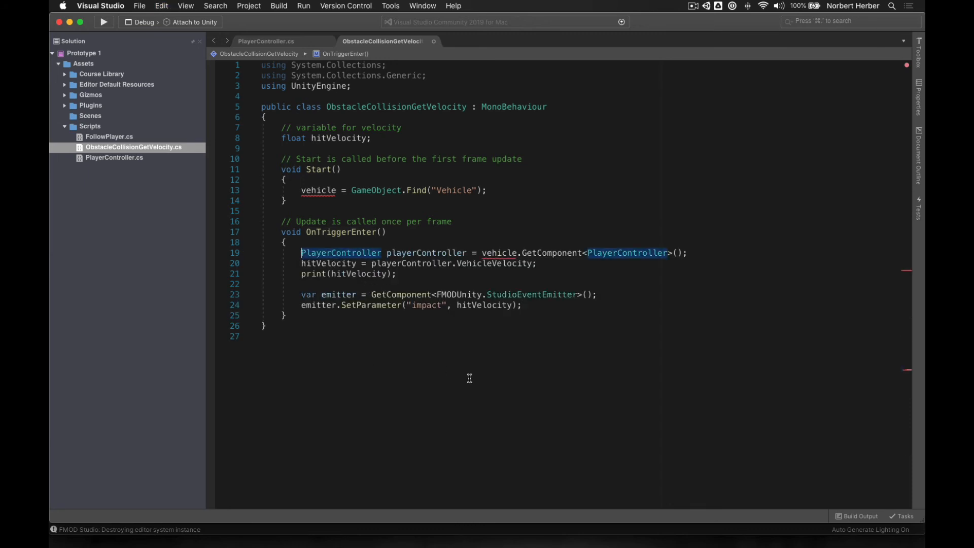
key("Return")
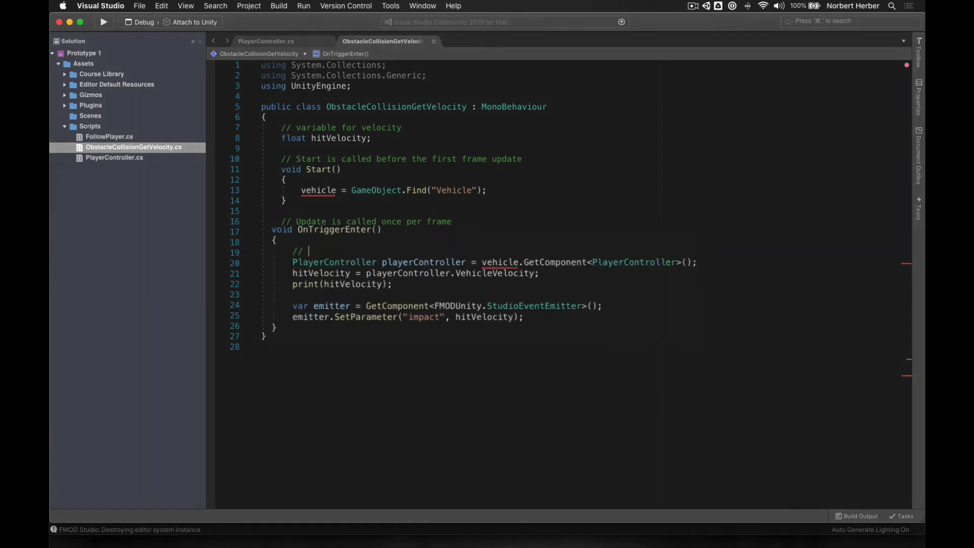
type("// acce")
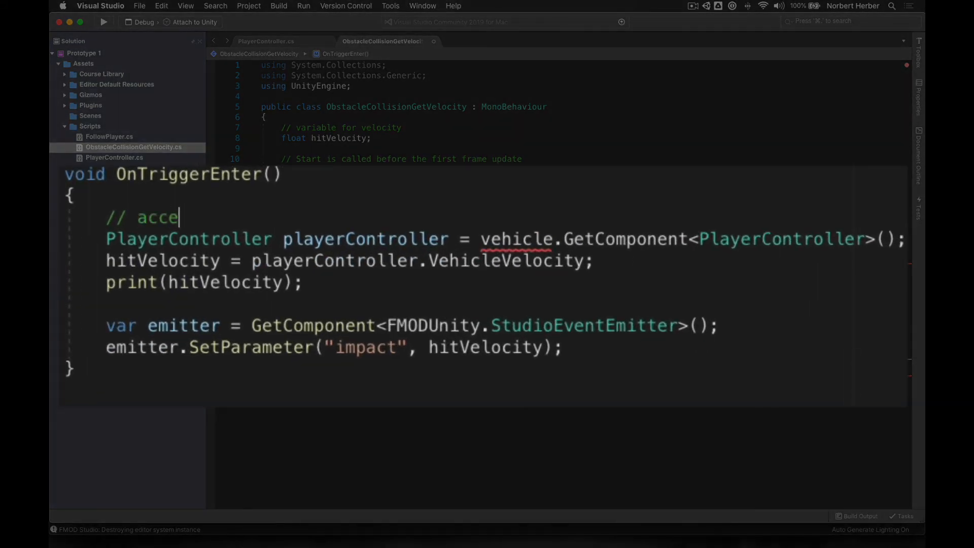
type("ss playercontroll")
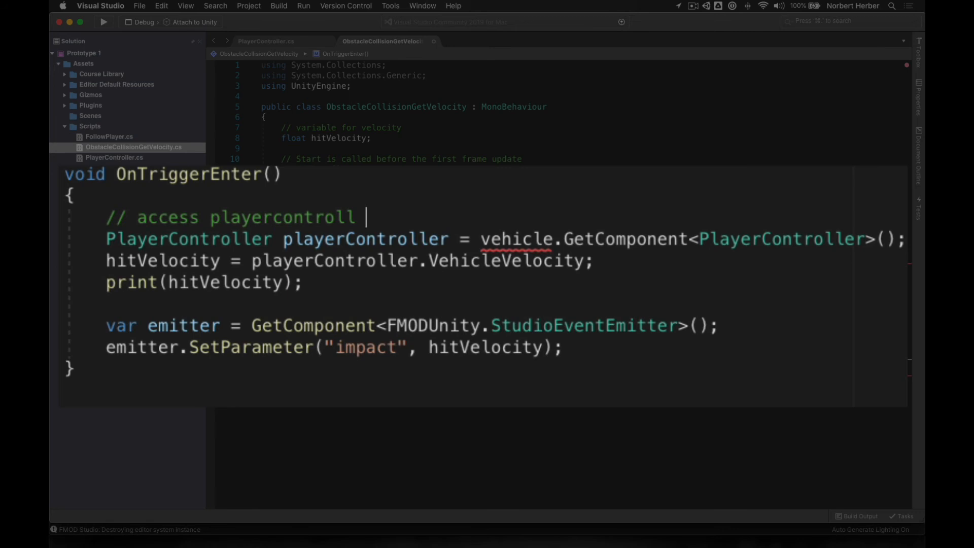
type("er script")
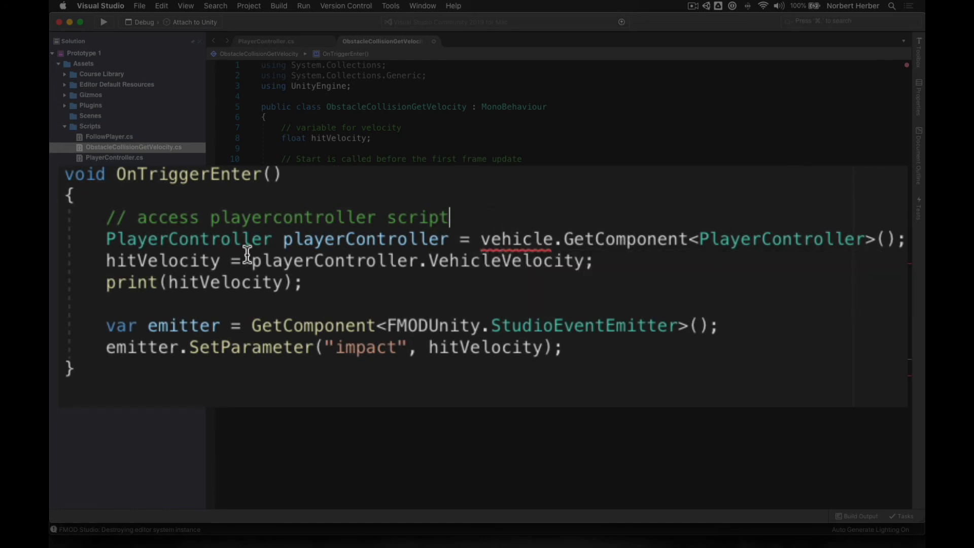
Step: Add the comment "// apply vehicle velocity to hit velocity for FMOD modulation" above the hitVelocity assignment
left_click(107, 260)
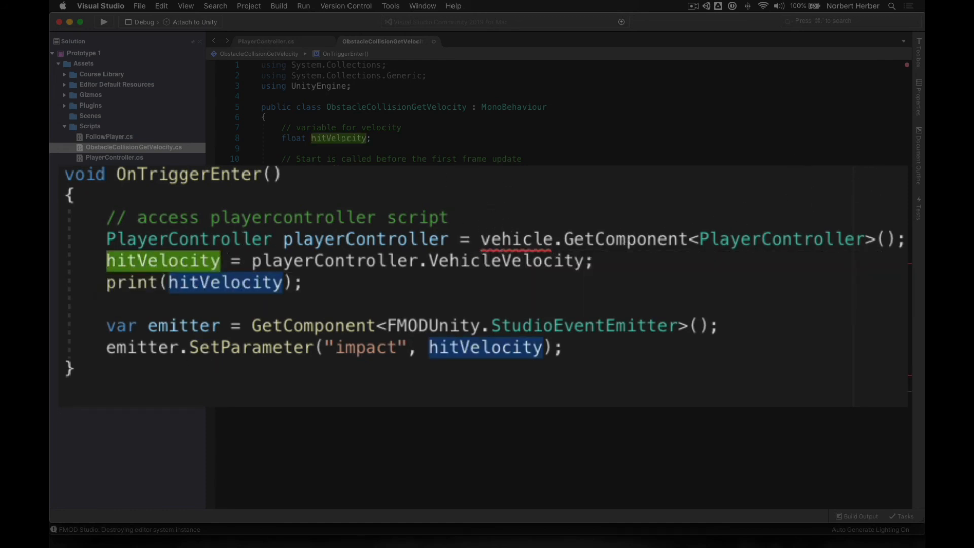
key("Return")
key("Up")
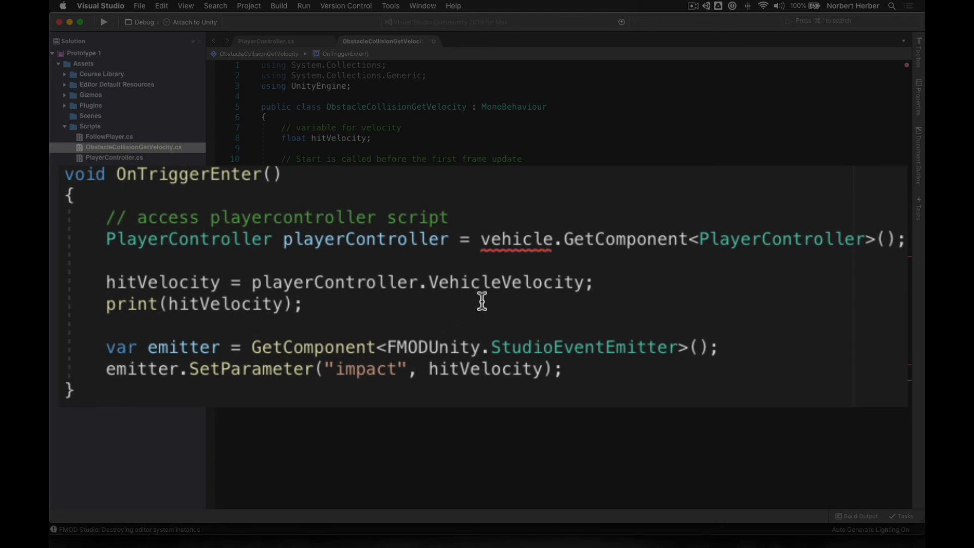
double_click(490, 280)
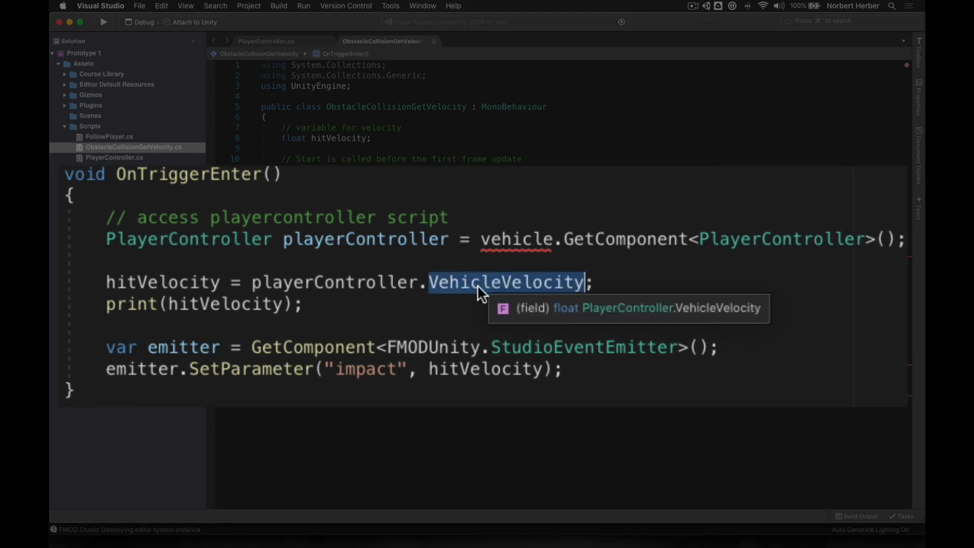
triple_click(377, 282)
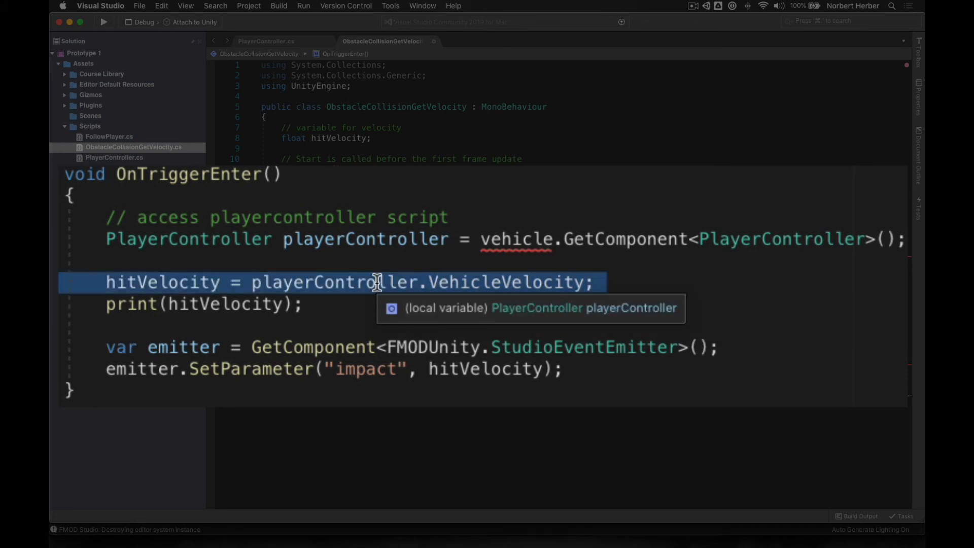
left_click(377, 282)
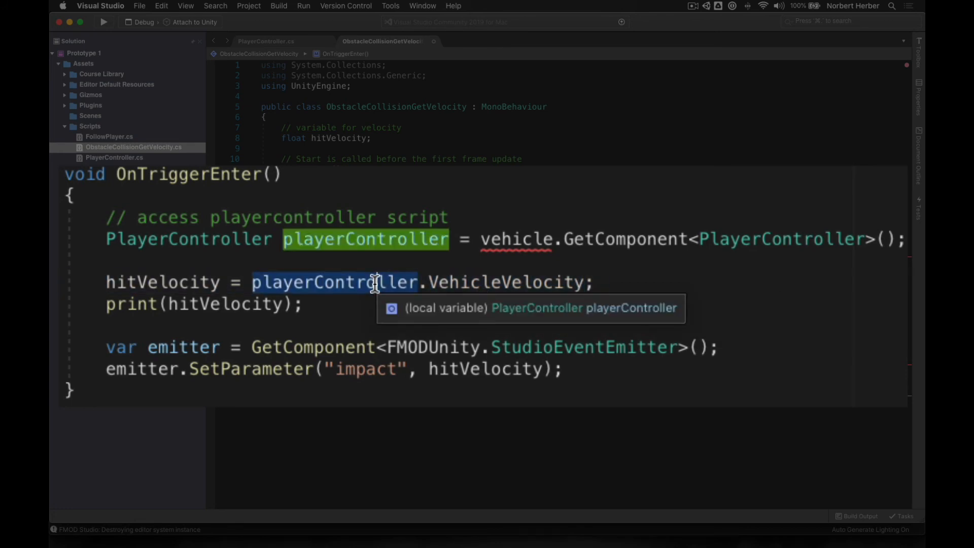
left_click(168, 282)
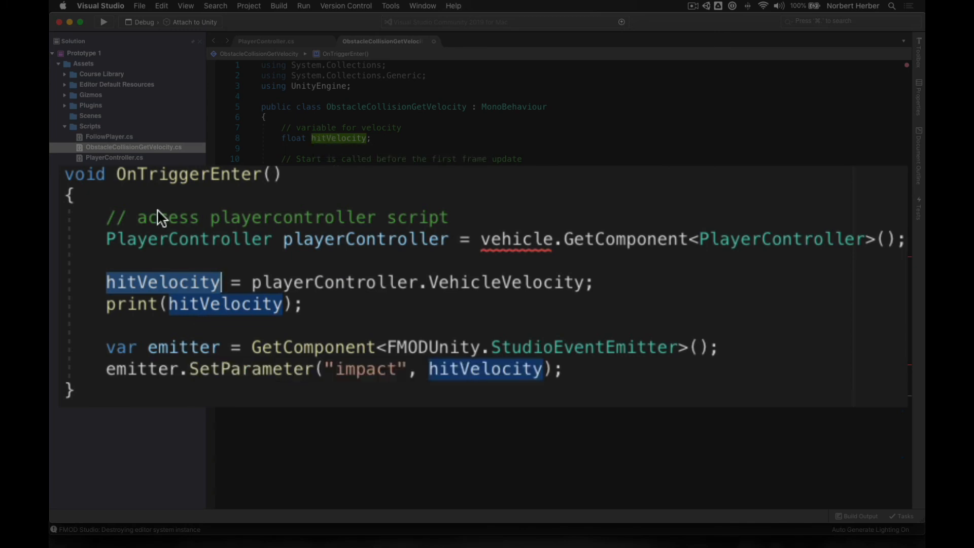
left_click(126, 282)
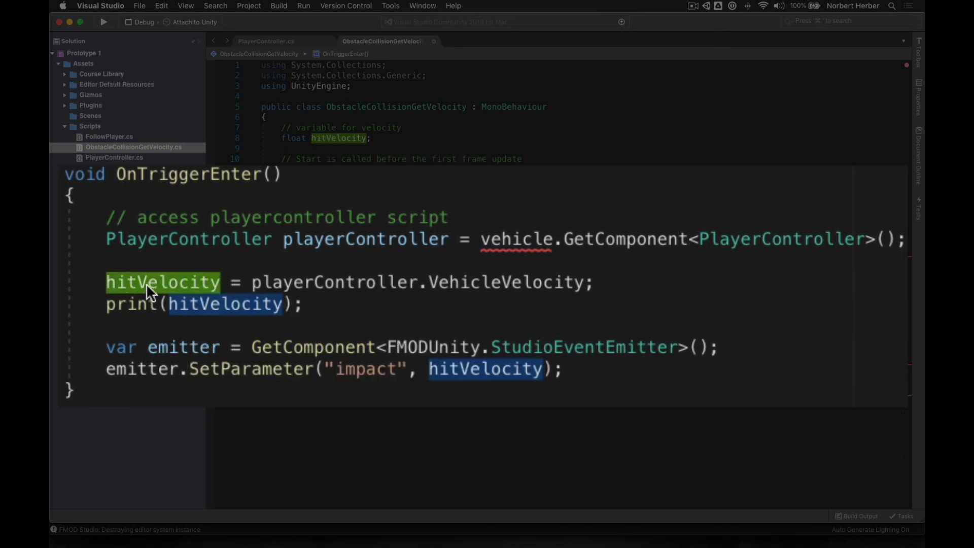
key("Up")
type("// apply")
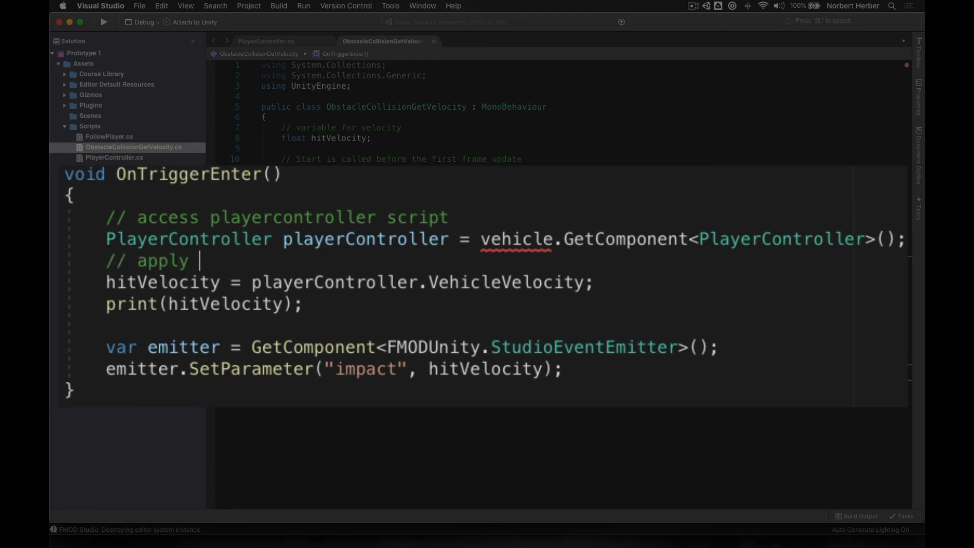
type(" vehicle velocity to")
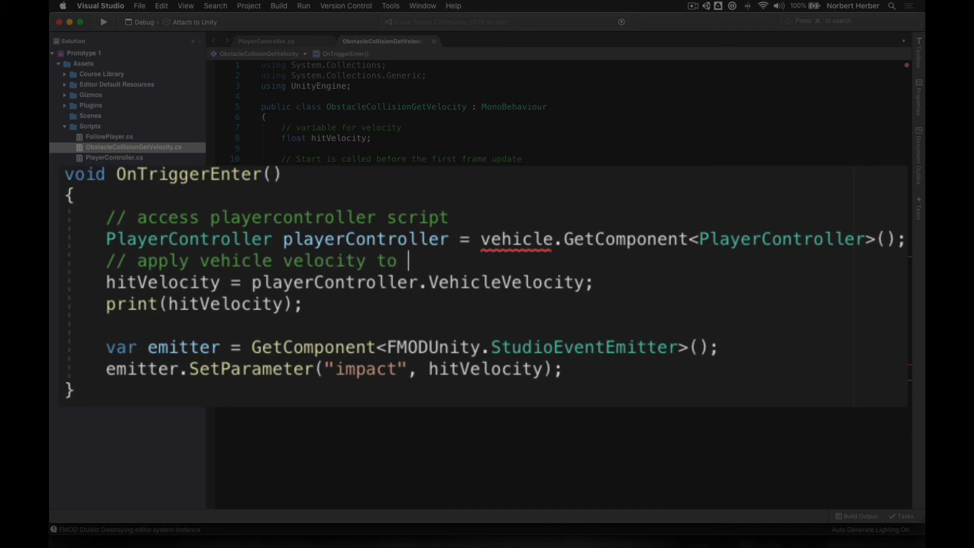
type(" hit velocity for FMOD")
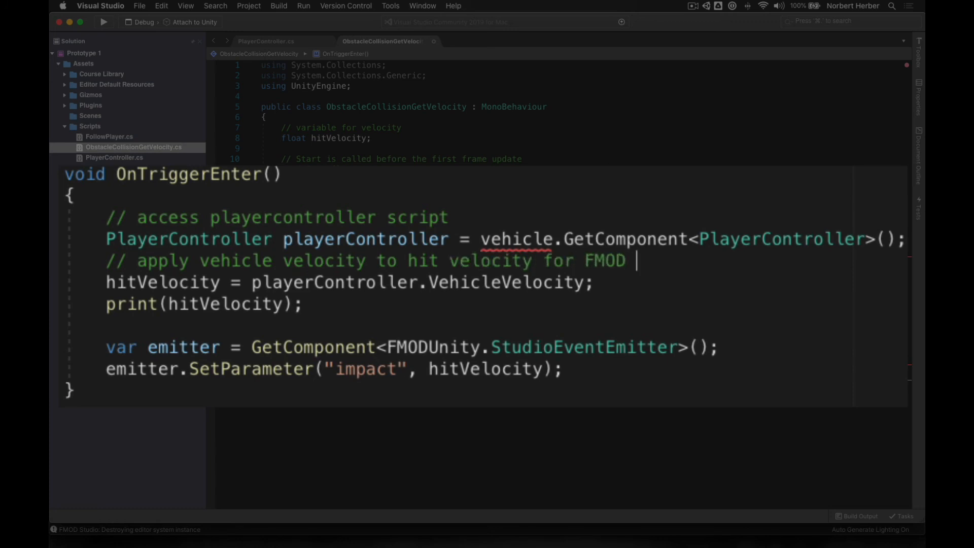
type(" modulation")
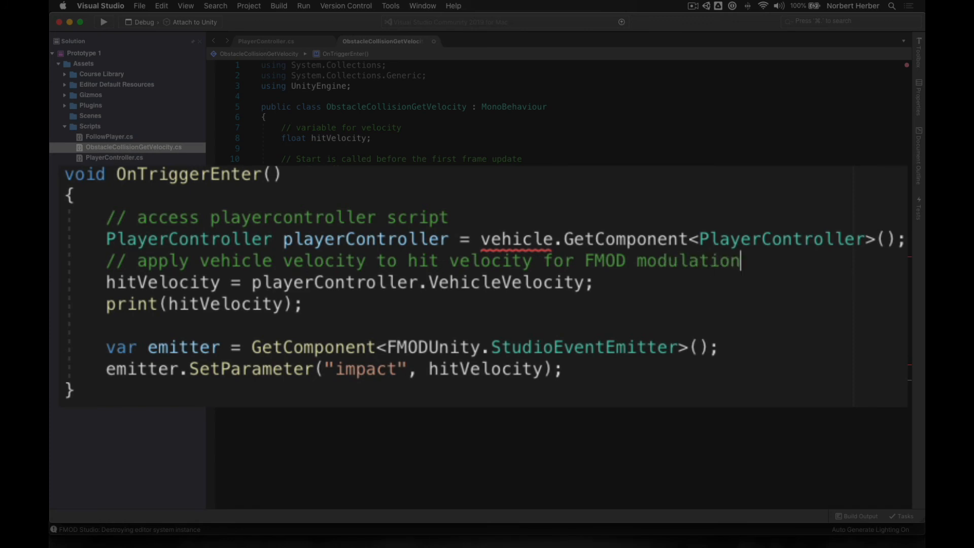
Step: Insert the word "parameter" before "modulation" in the hit velocity comment
key("Left")
key("Left")
key("Left")
key("Left")
key("Left")
key("Left")
key("Left")
key("Left")
key("Left")
key("Left")
key("Left")
key("Right")
type("parameter")
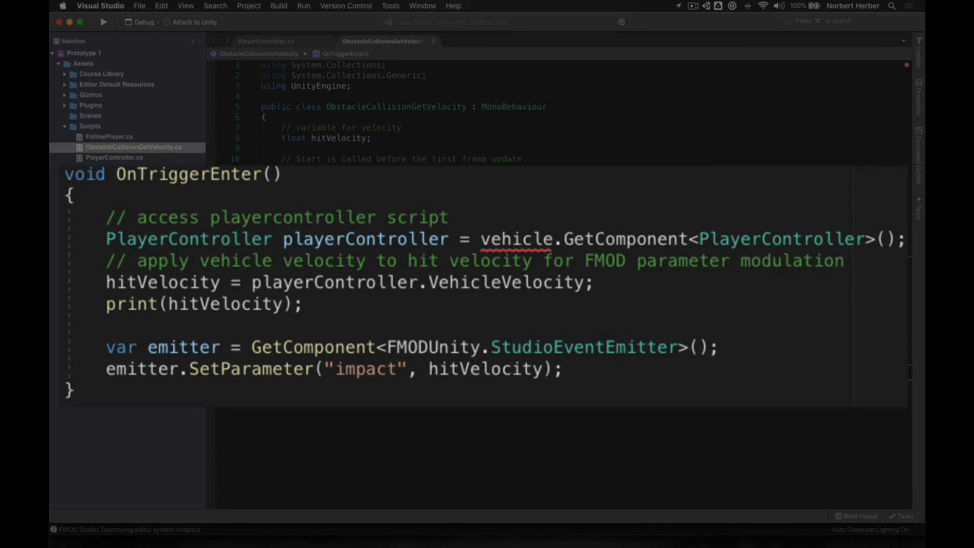
Step: Add the comment "// display in Console" above the print(hitVelocity) line
left_click(107, 306)
key("Return")
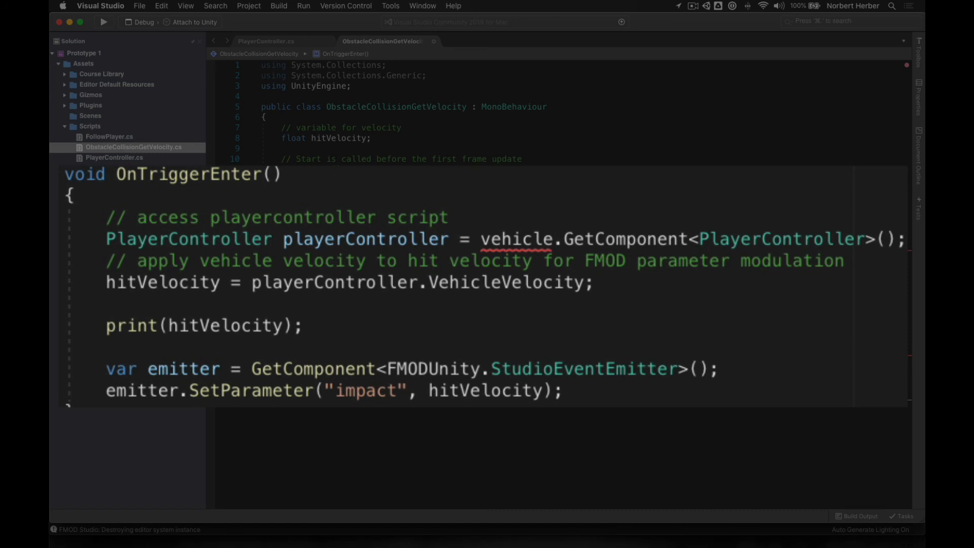
type("// display")
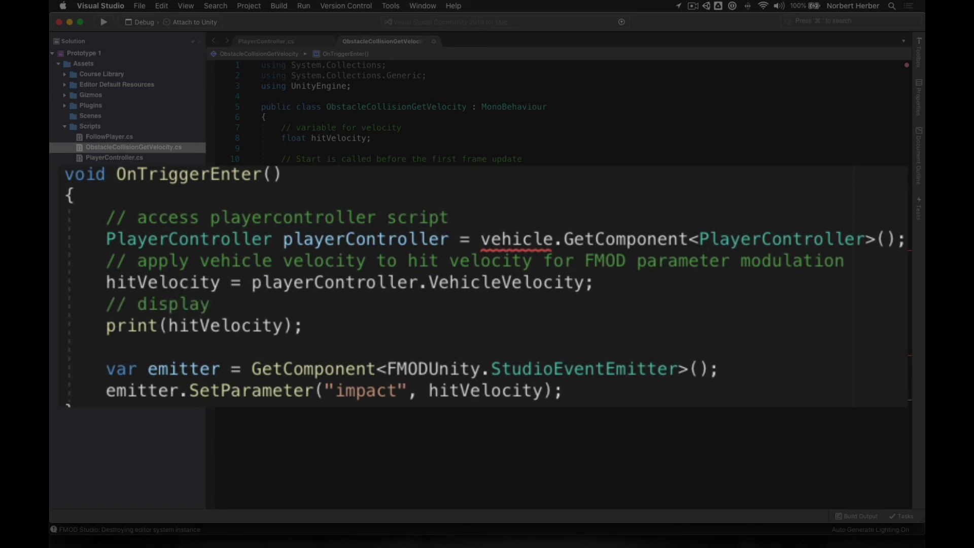
type(" in Console")
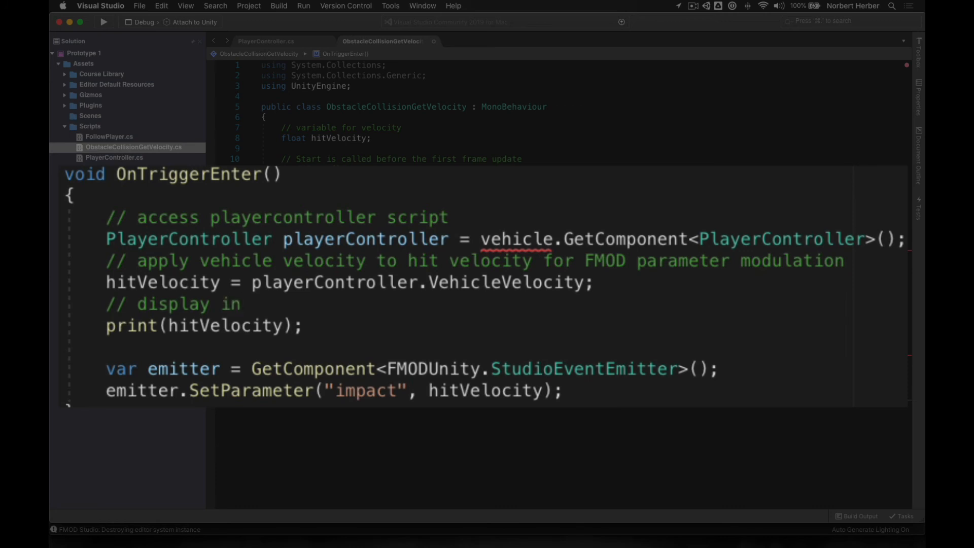
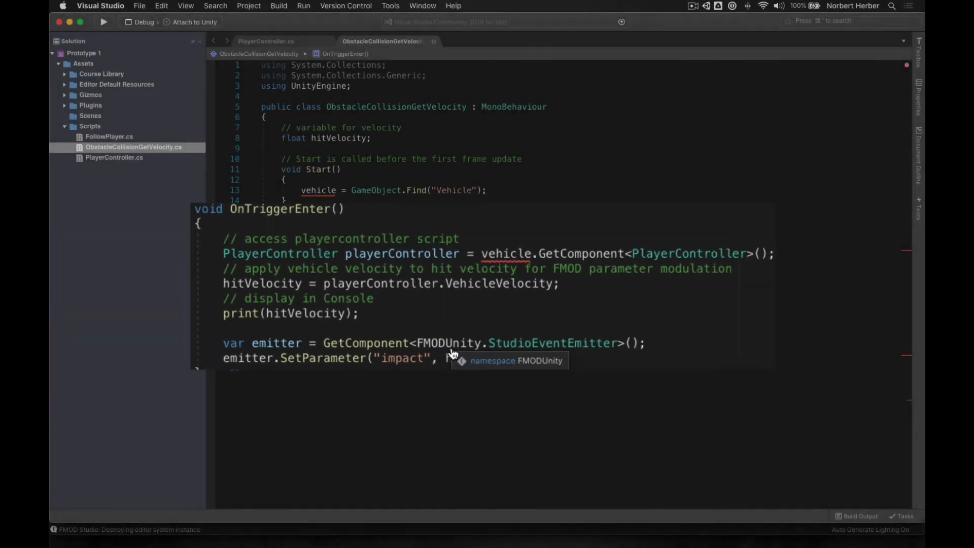
Step: Switch to Unity and select the first Obstacle in the hierarchy to examine its components
key("super+Tab")
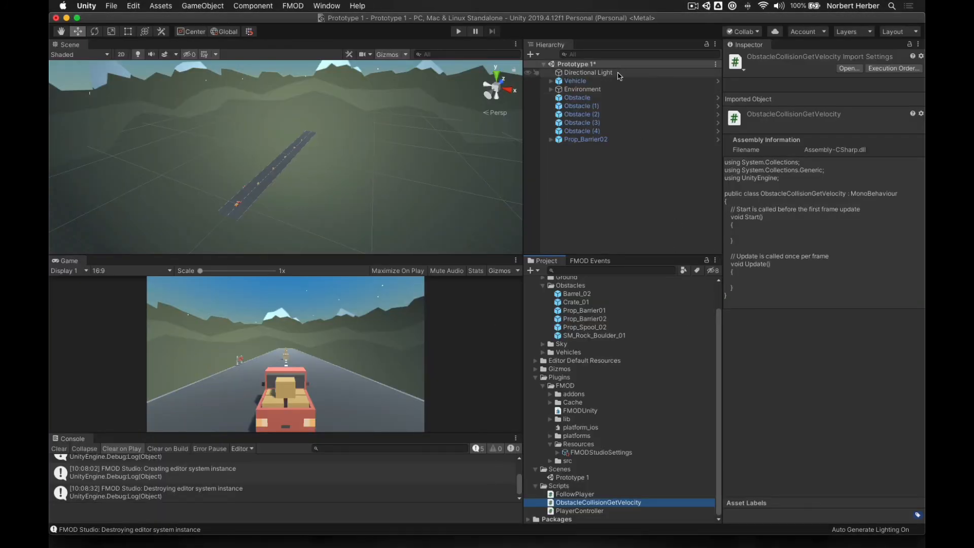
left_click(577, 98)
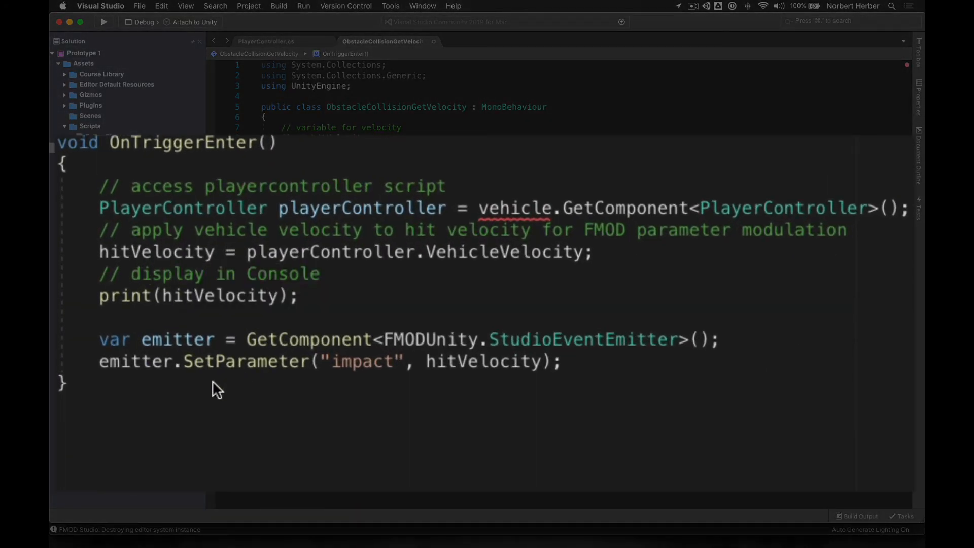
Step: In the obstacle script, add the comment "// access the FMOD eventent emitter that plays the sound effect" above the emitter variable line
left_click(100, 340)
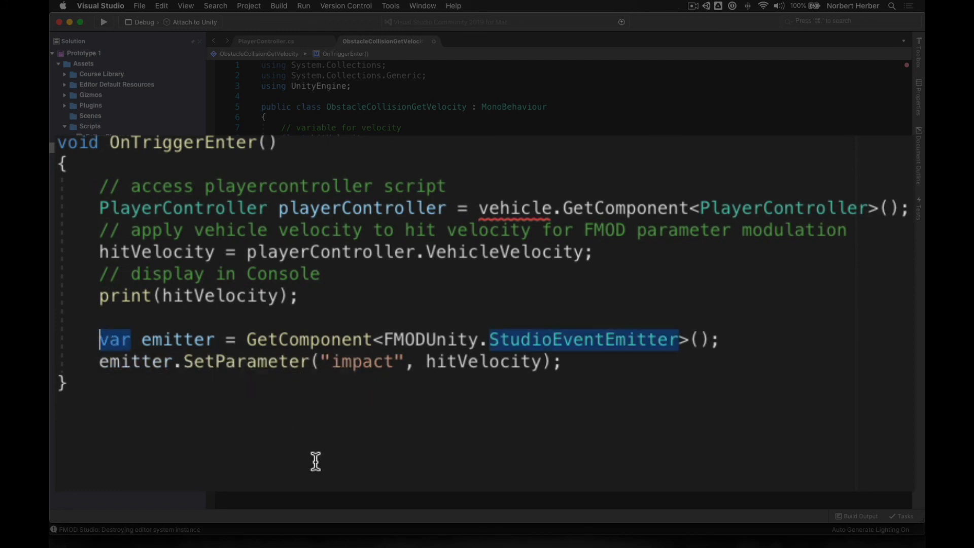
key("Return")
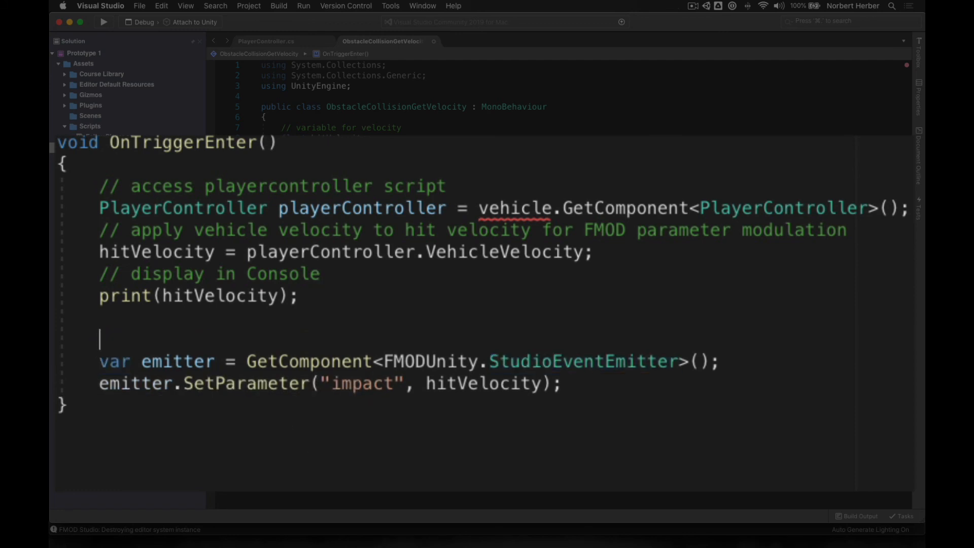
type("// access the")
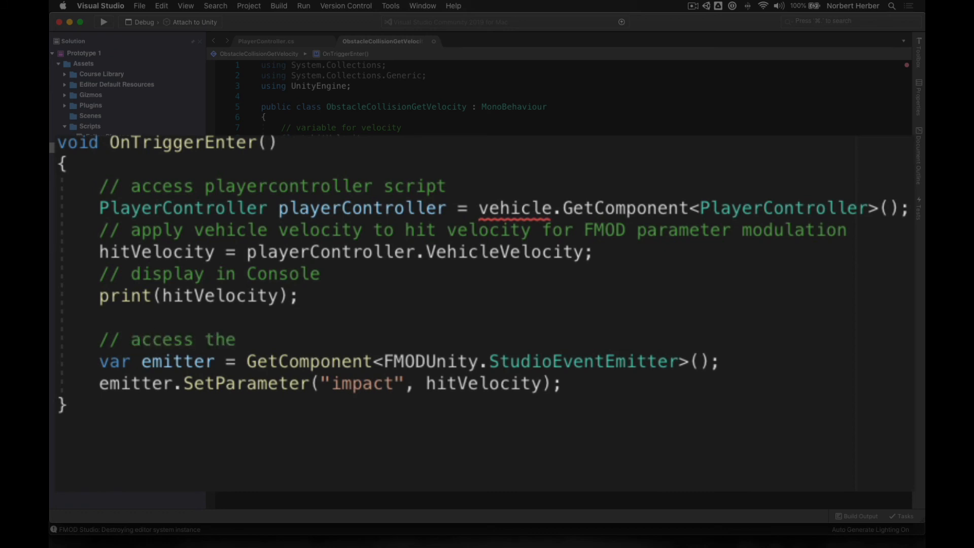
type(" FMOD event")
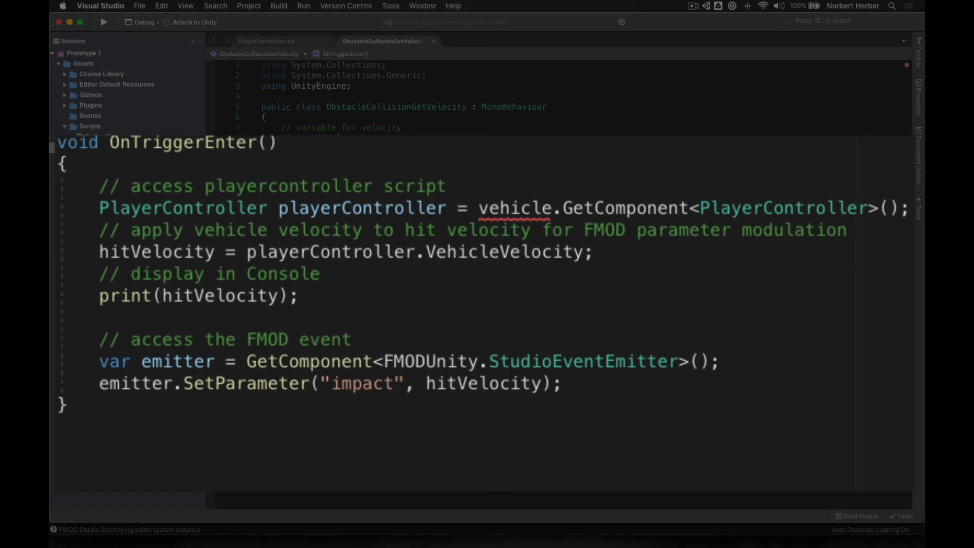
type("ent emitter")
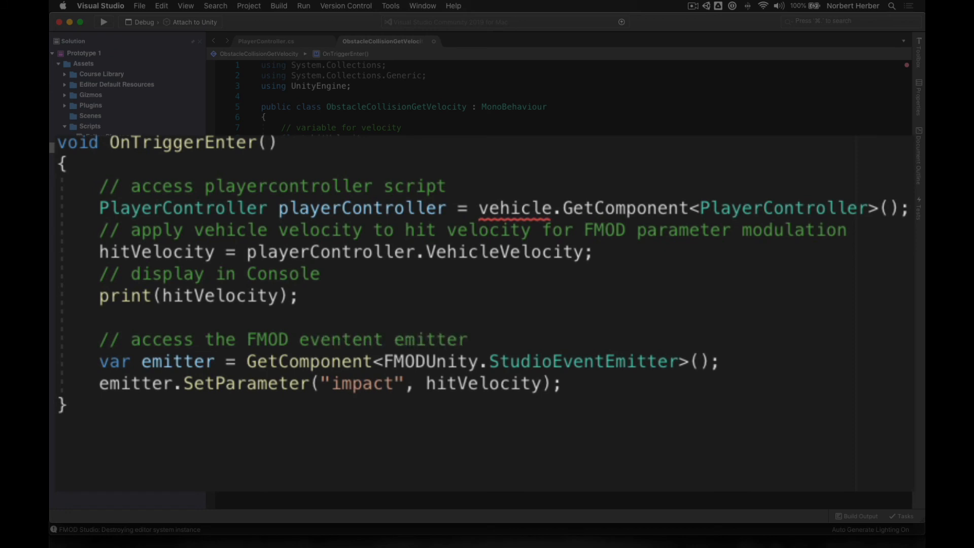
type(" that pla")
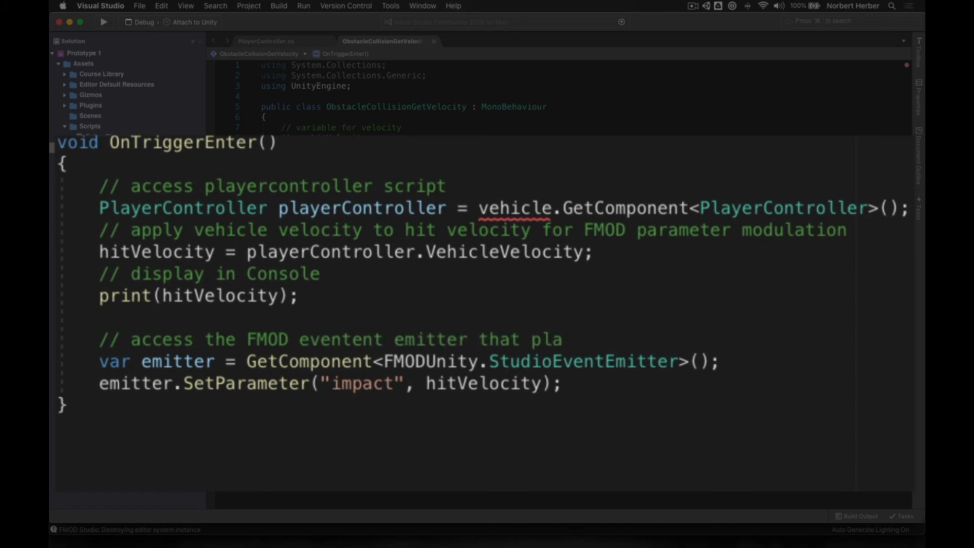
type("ys the sound effect")
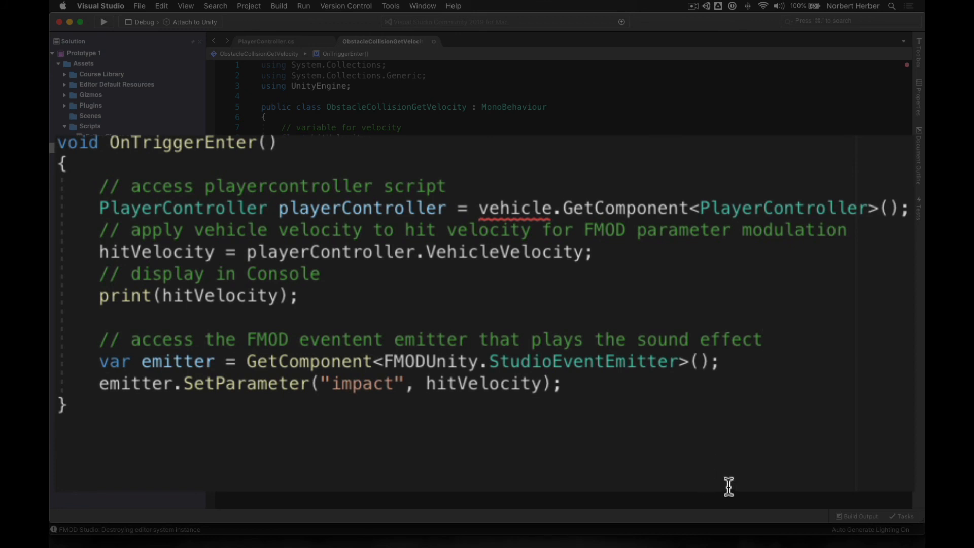
Step: Add the comment "// apply velocity value to the impact parameter and send to FMOD event" above the emitter.SetParameter line
left_click(99, 383)
key("Return")
key("Up")
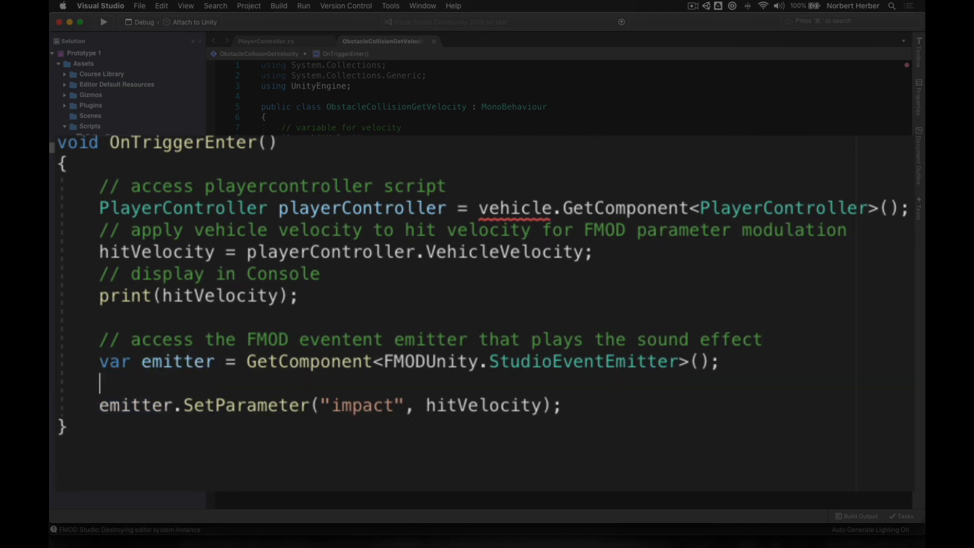
type("// applu")
key("BackSpace")
type("y")
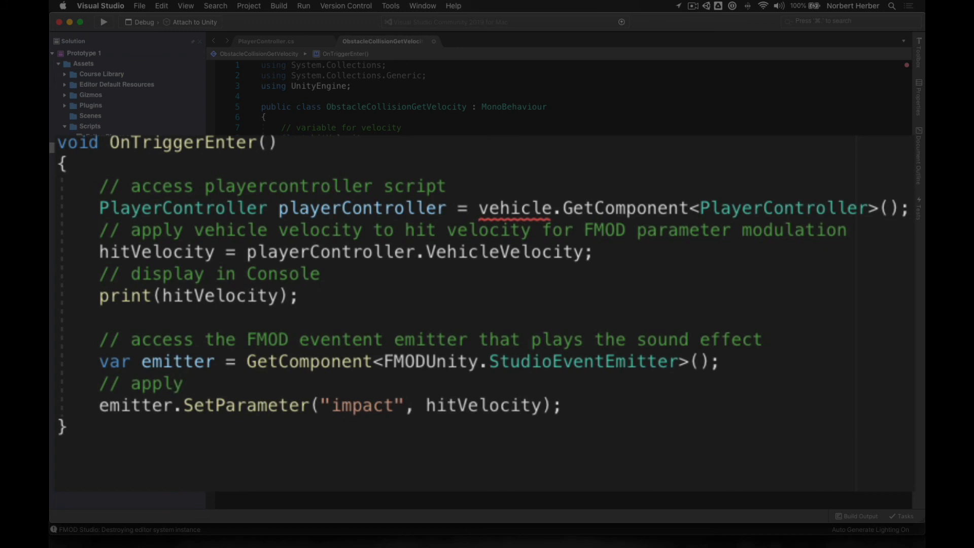
type(" velocity value to")
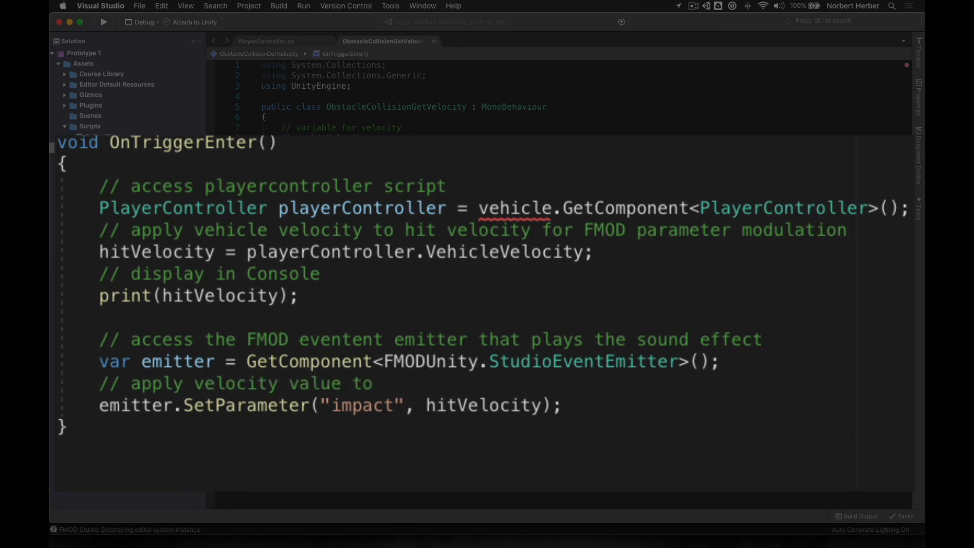
type(" the impact p")
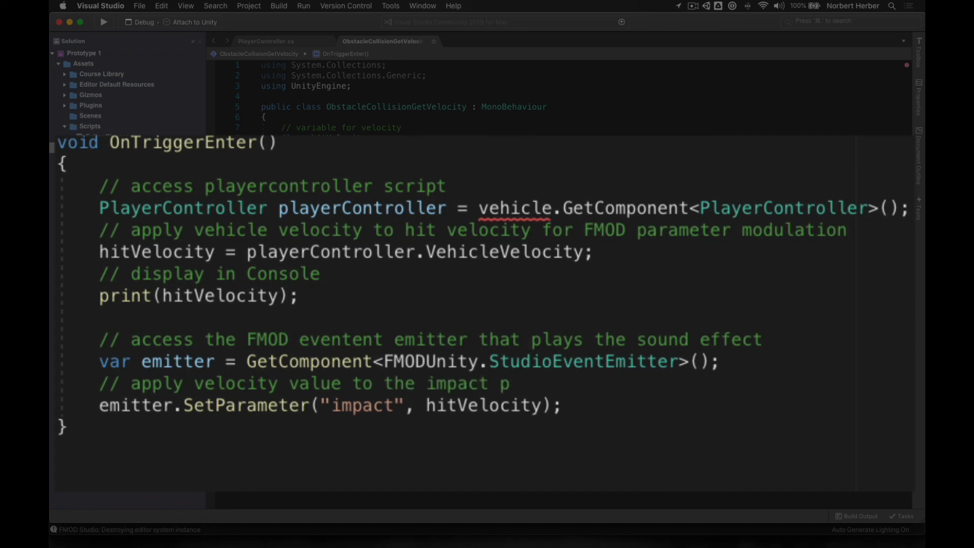
type("arameter an")
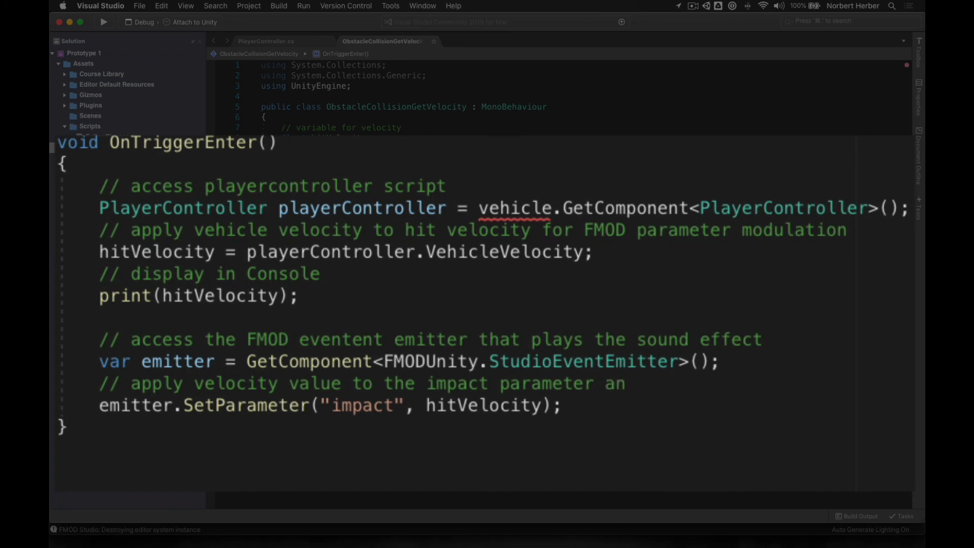
type("d send to FMOD")
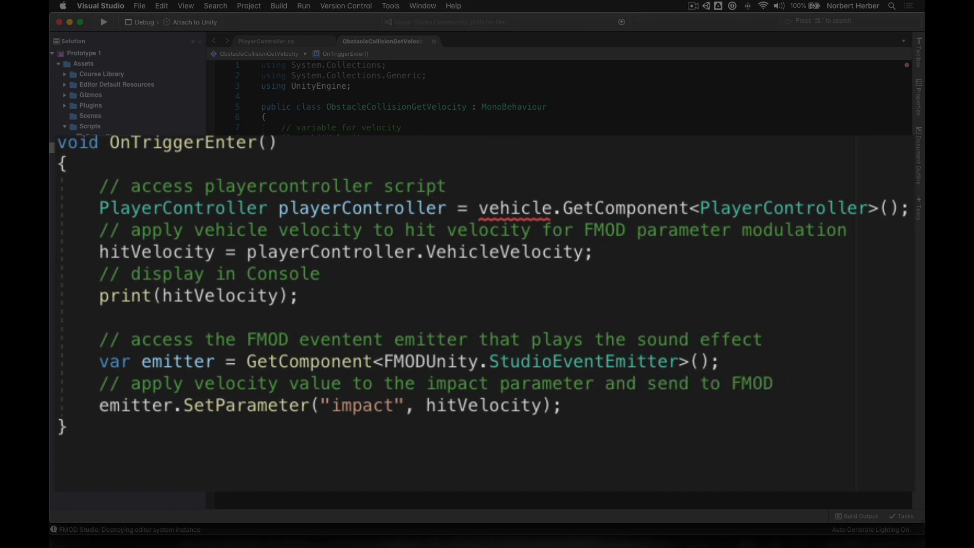
type(" event")
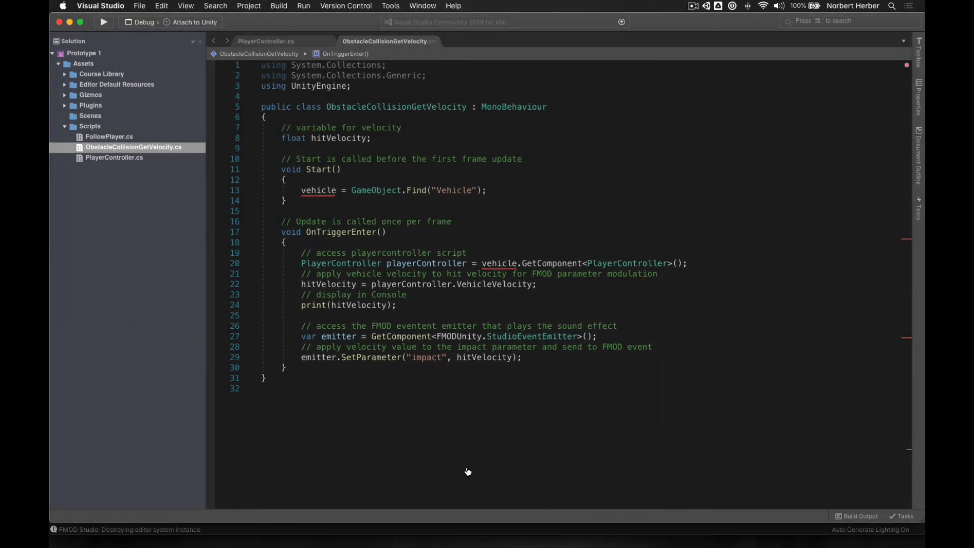
Step: Switch to Unity and clear the Console to examine the remaining script errors
key("super+Tab")
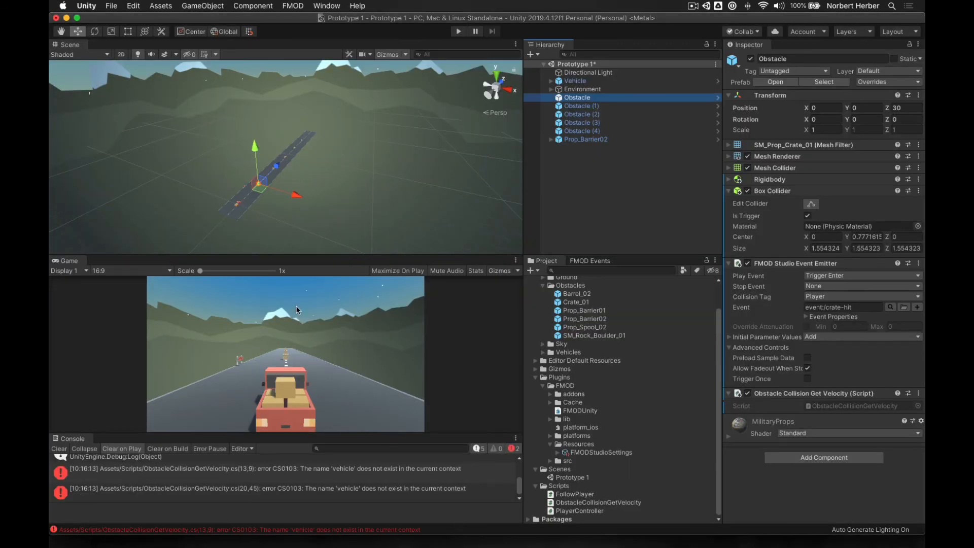
left_click(62, 449)
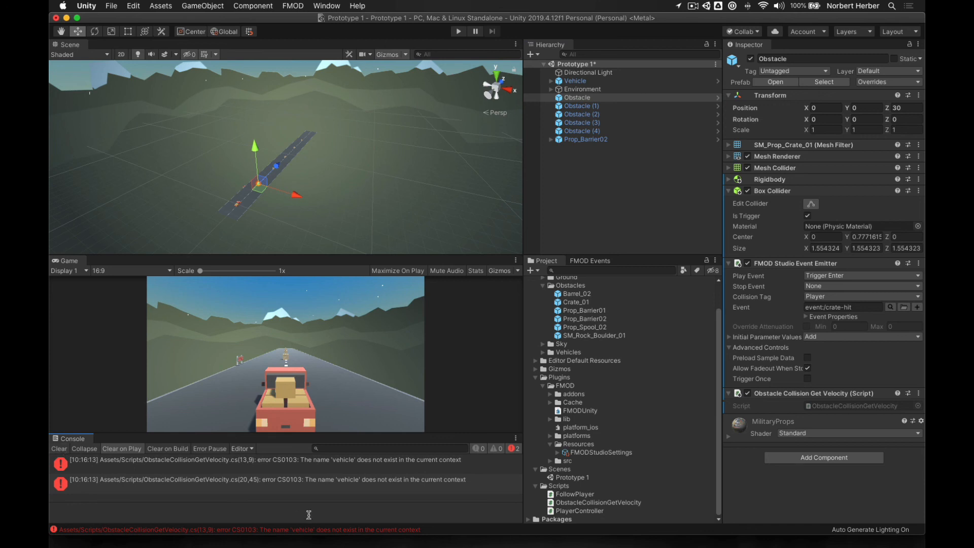
Step: Switch to Visual Studio, declare "GameObject vehicle;" at the start of the ObstacleCollisionGetVelocity class above the velocity variable, and save the script
key("super+Tab")
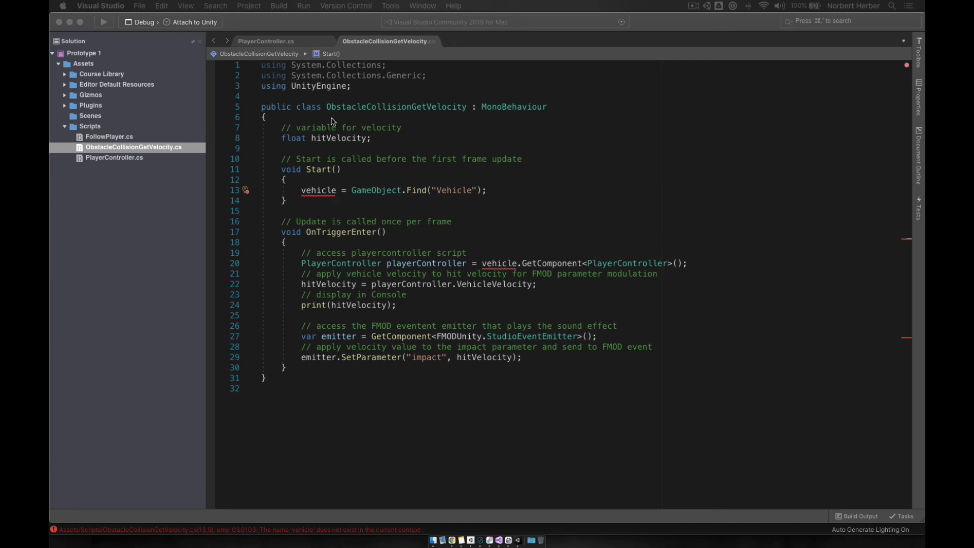
left_click(281, 129)
key("Return")
key("Return")
key("Up")
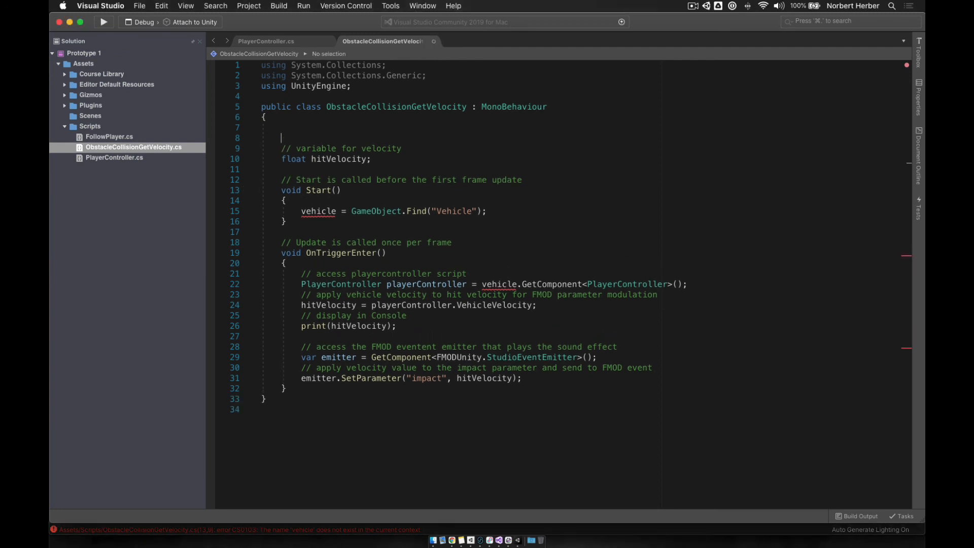
type("GameOb")
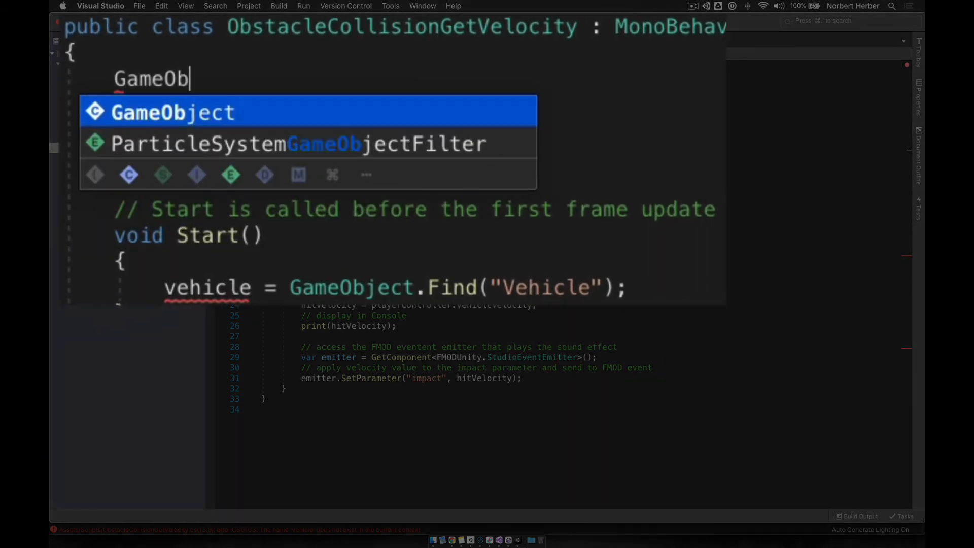
key("Return")
type("ve")
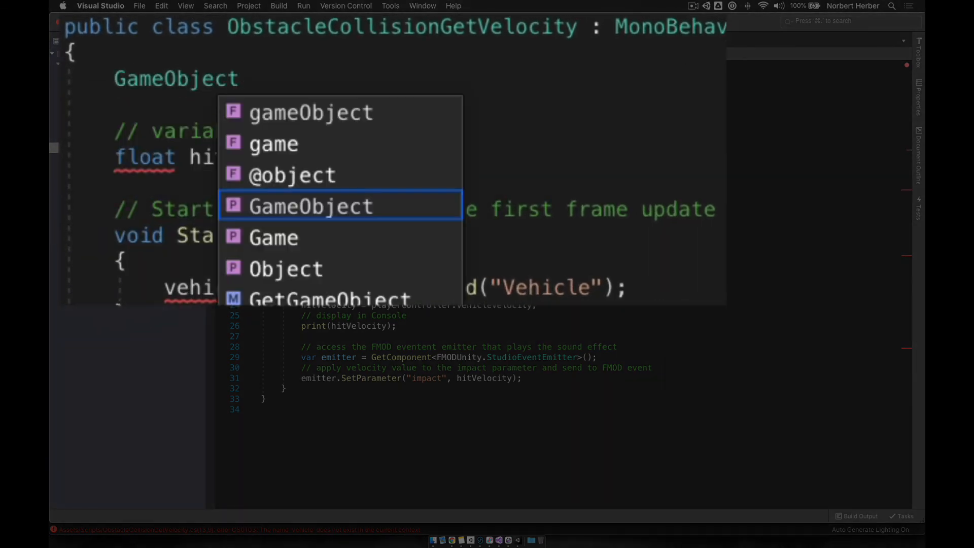
type("hicle;")
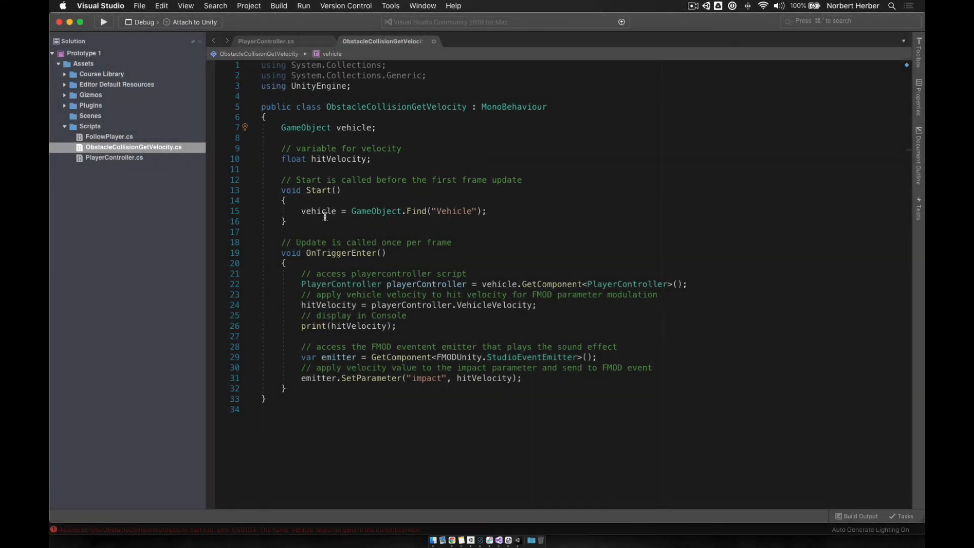
mouse_move(333, 211)
mouse_move(350, 128)
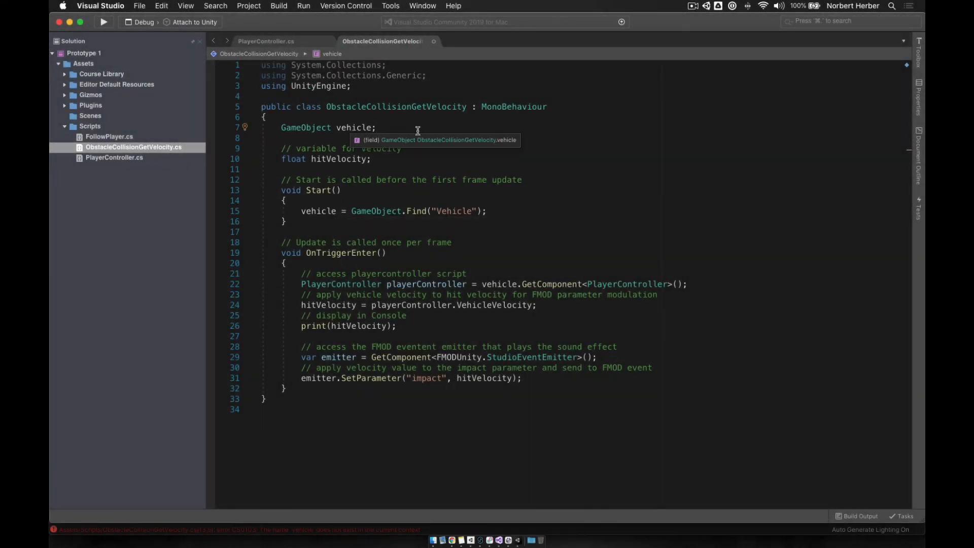
mouse_move(559, 285)
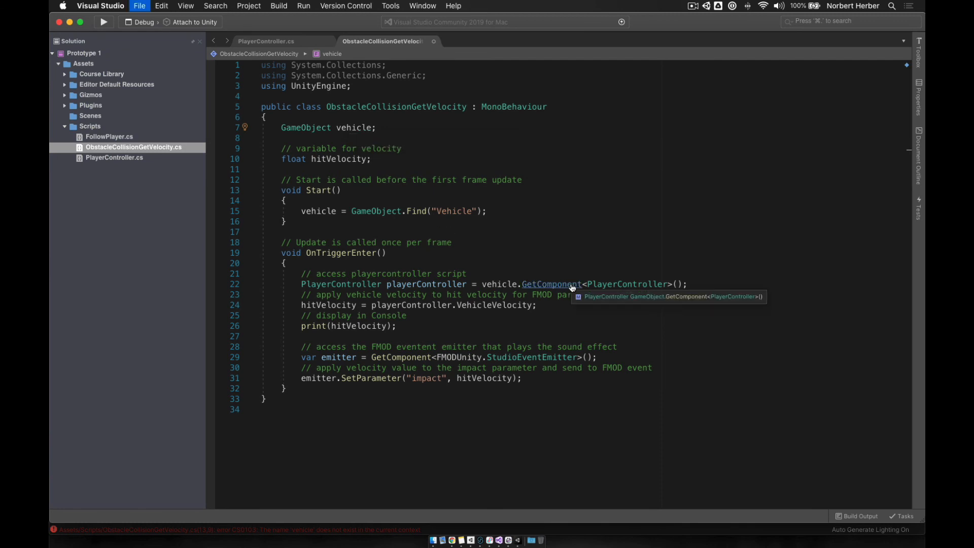
Step: Switch to Unity, select the first Obstacle and play-test the game to check the velocity values printed on collision
key("super+Tab")
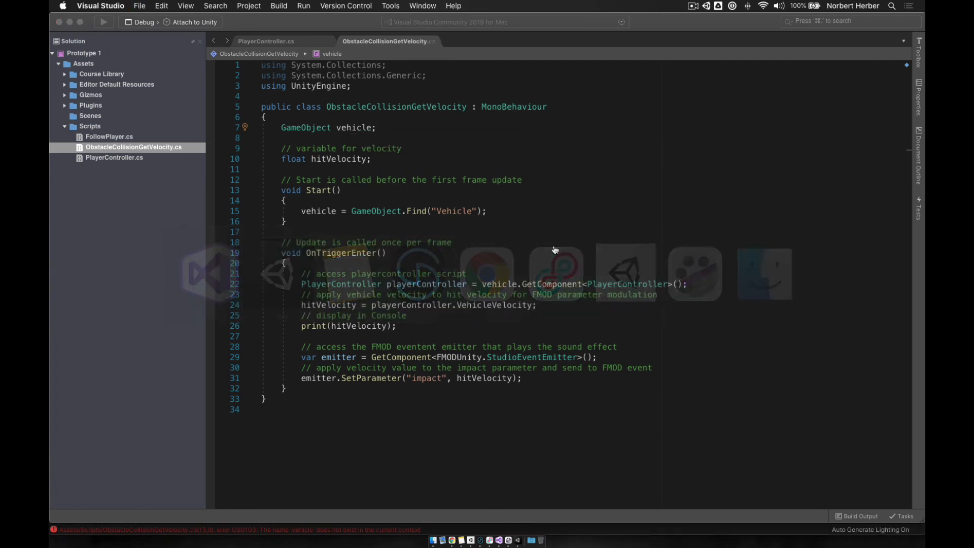
key("super+Tab")
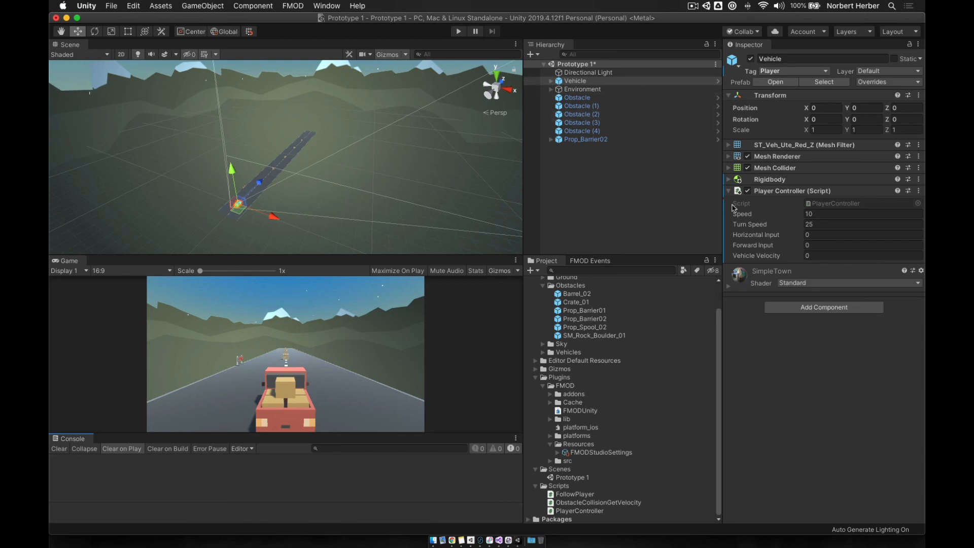
left_click(586, 98)
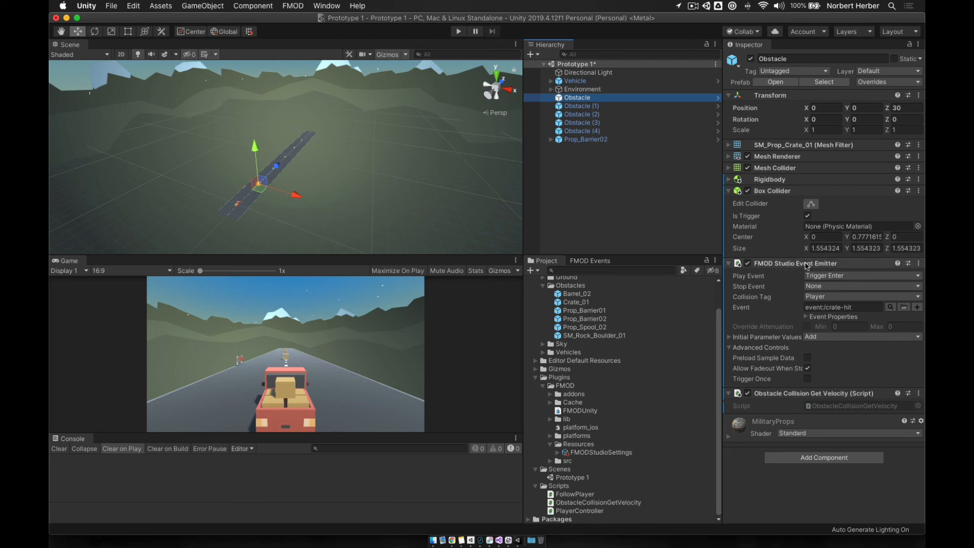
left_click(458, 31)
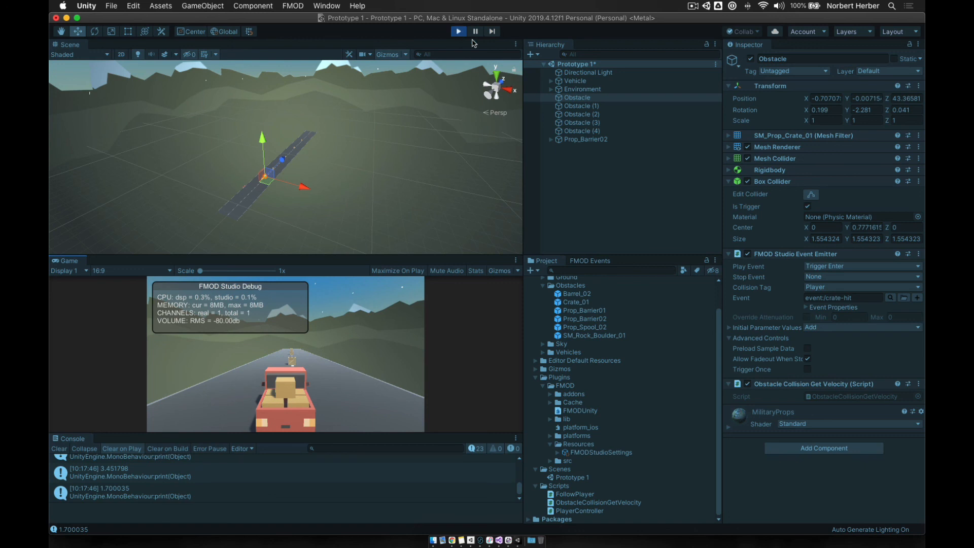
left_click(458, 32)
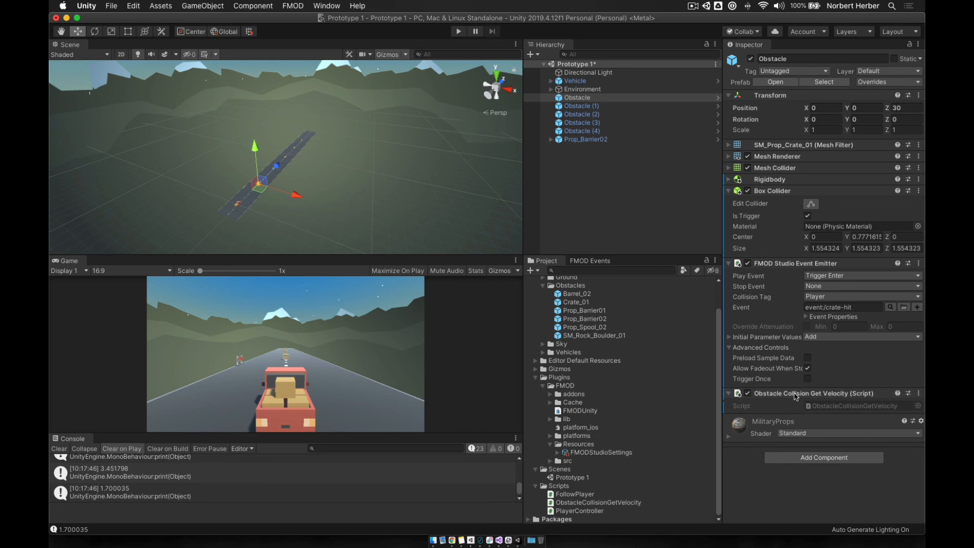
Step: Attach the ObstacleCollisionGetVelocity script to Obstacle (1), Obstacle (2), Obstacle (3) and Obstacle (4)
left_click(584, 106)
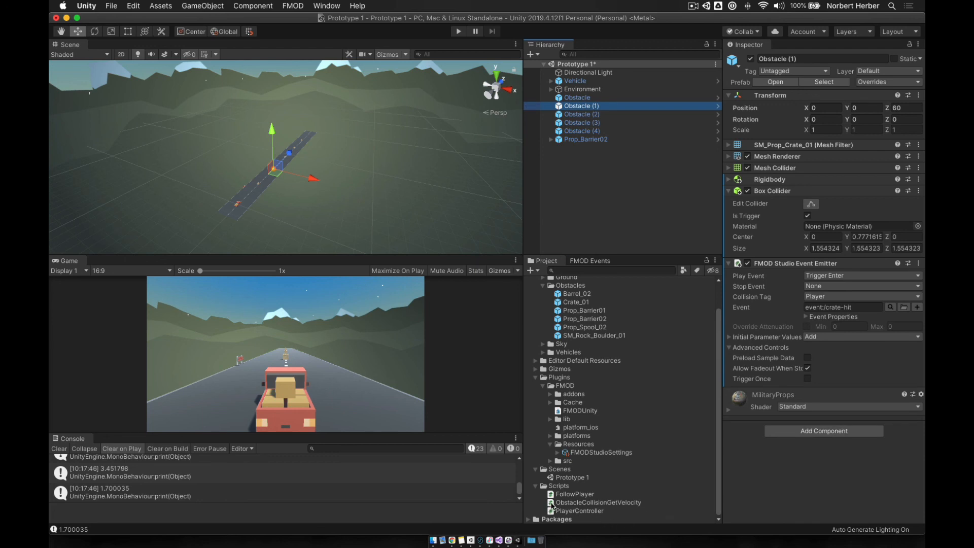
left_click_drag(552, 506, 848, 460)
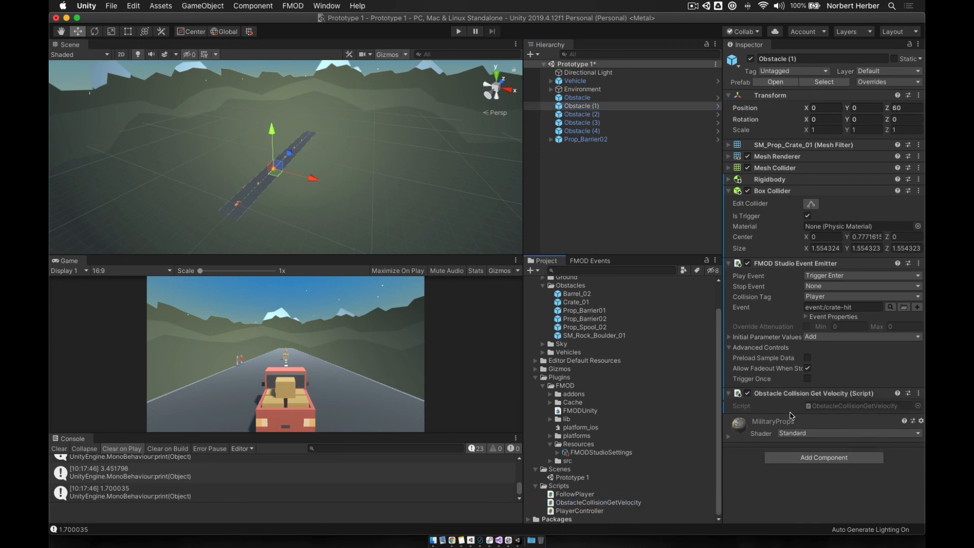
left_click(586, 115)
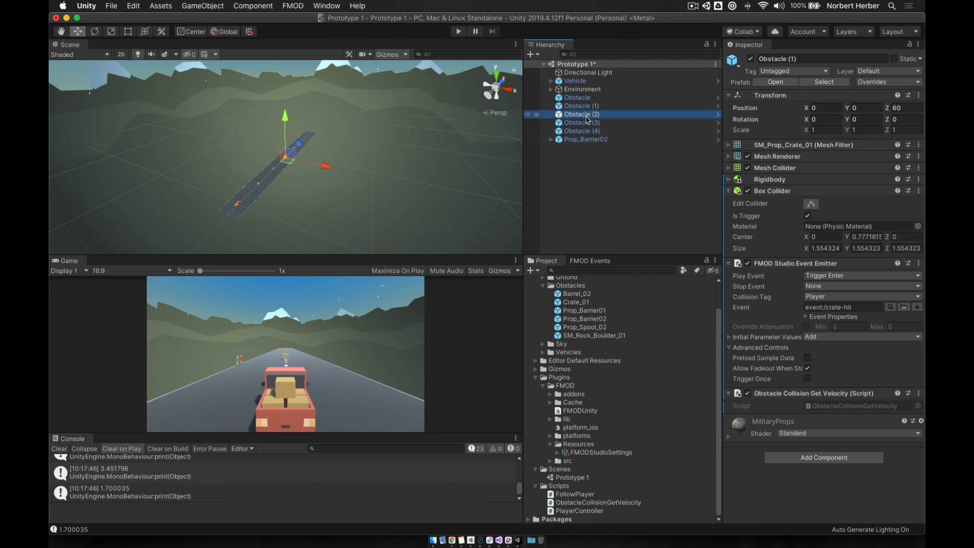
left_click_drag(552, 505, 837, 463)
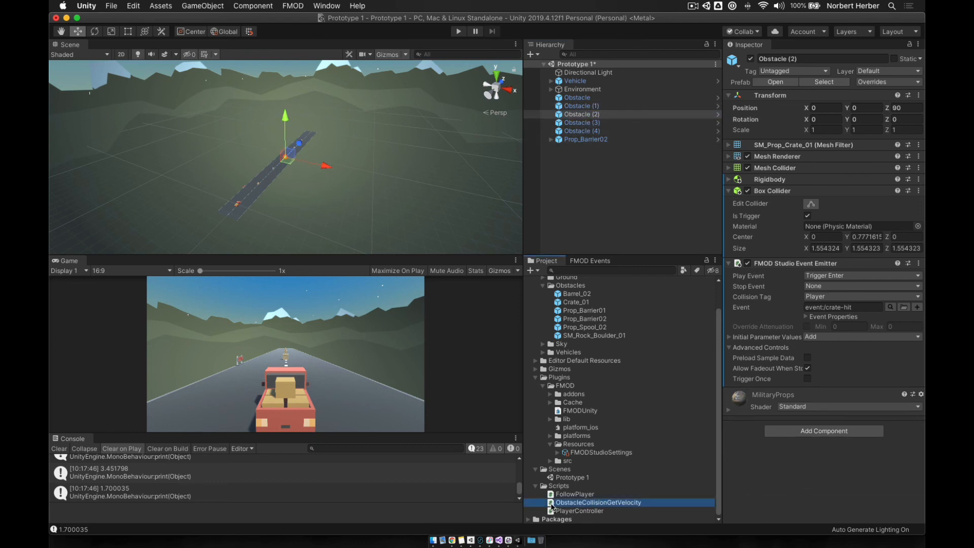
left_click_drag(551, 506, 822, 459)
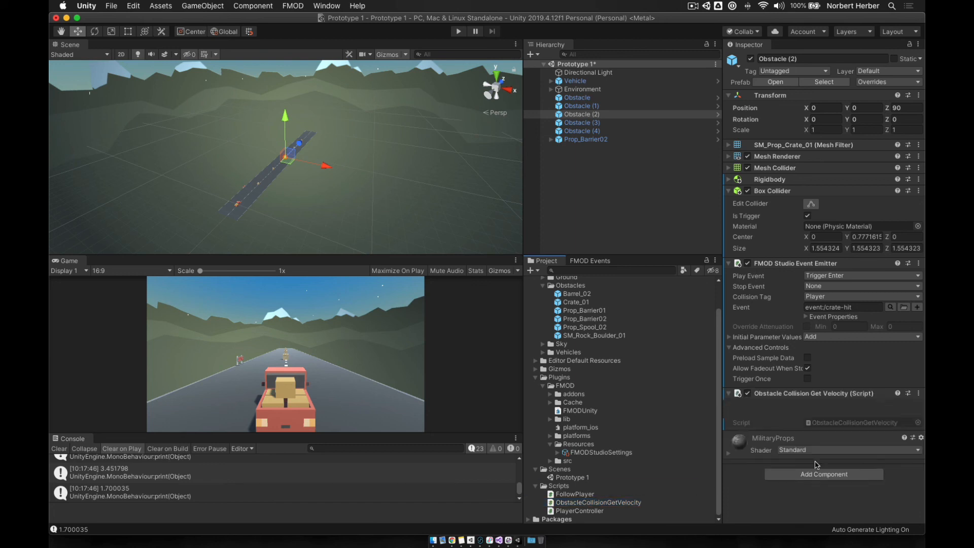
left_click(591, 123)
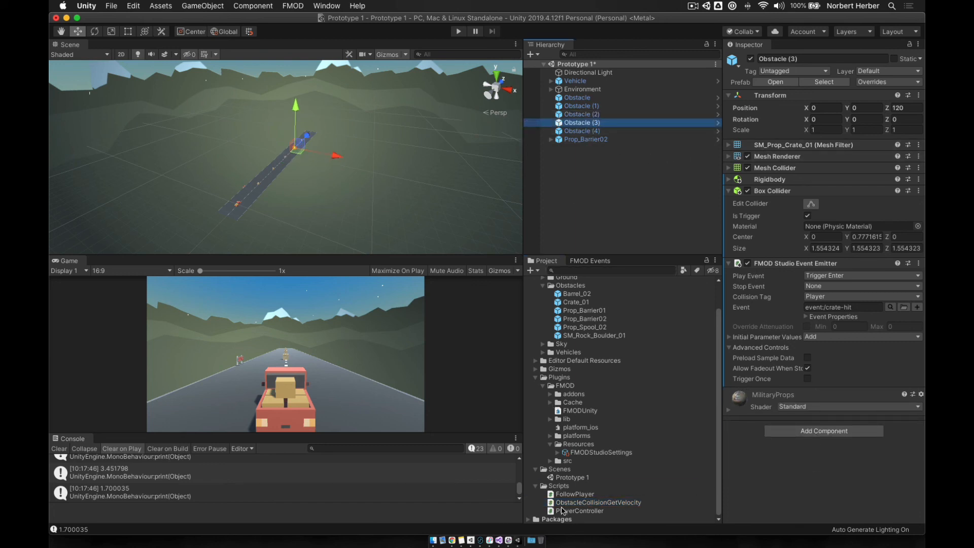
left_click_drag(551, 505, 792, 462)
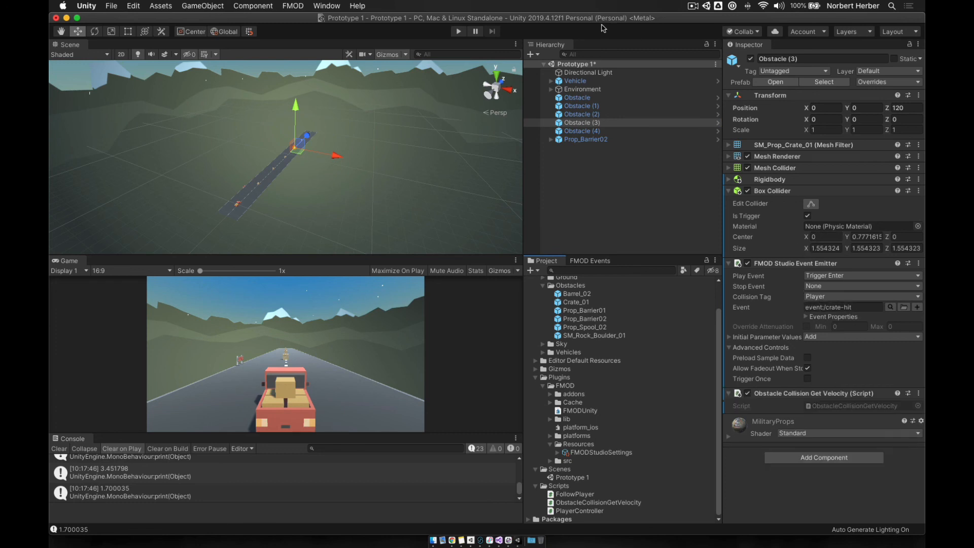
left_click(583, 132)
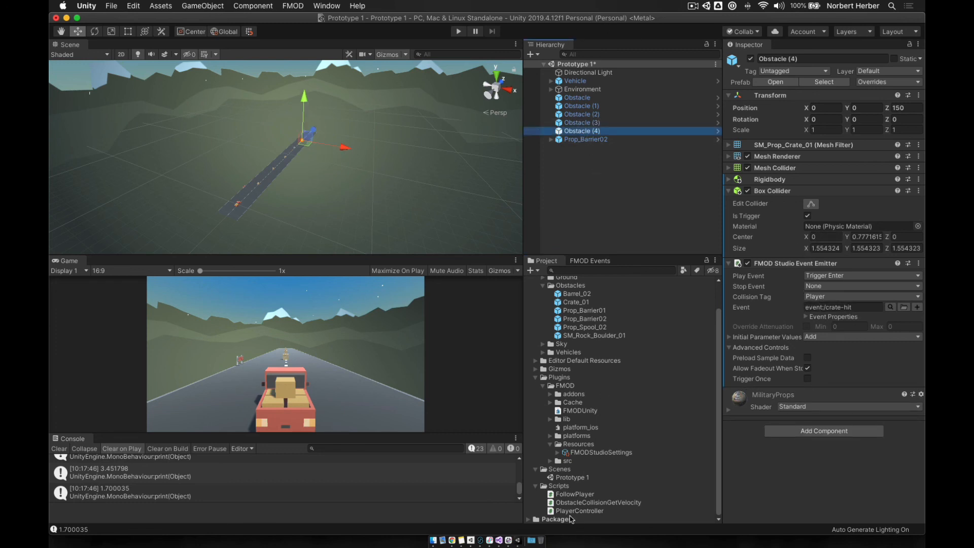
left_click_drag(552, 505, 856, 465)
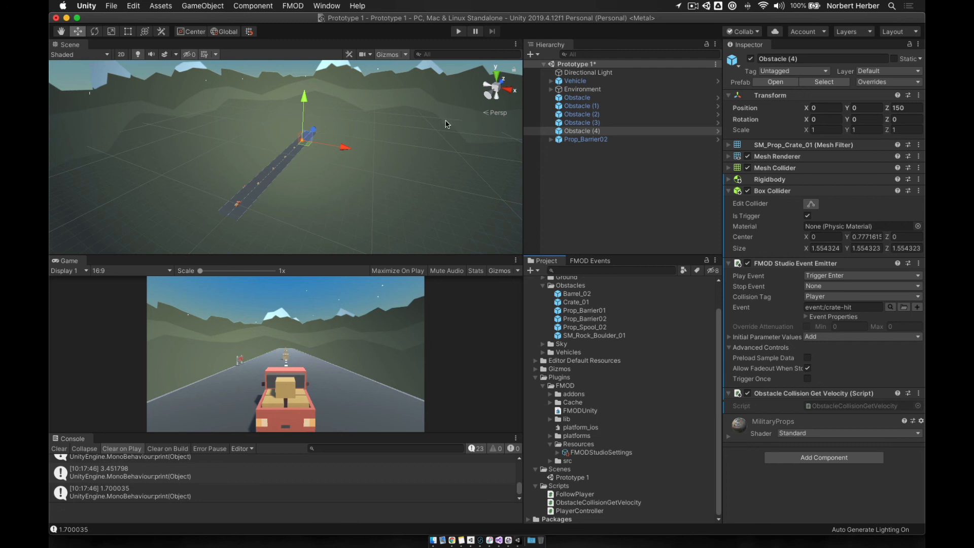
Step: Play-test driving into the crate obstacles, review the collision velocities in the Console, and stop the game
left_click(459, 32)
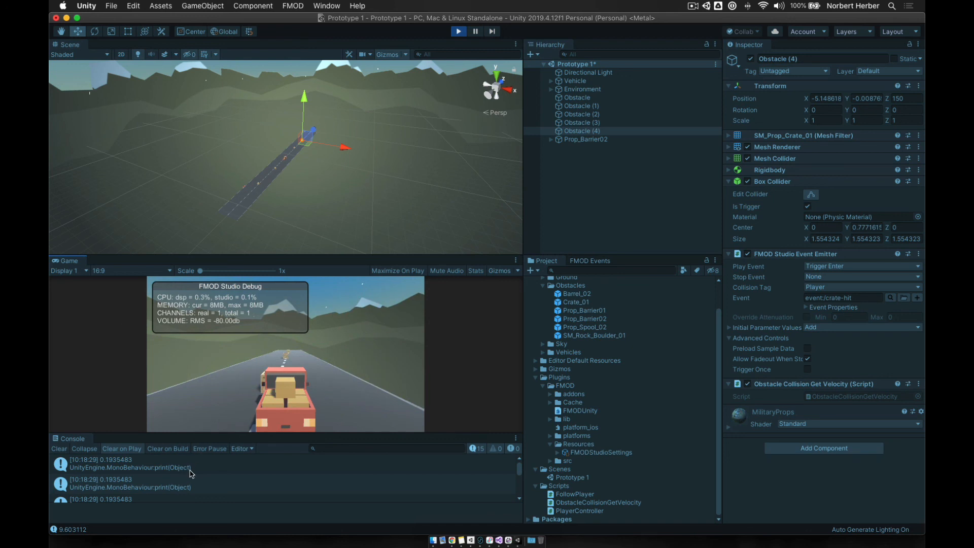
scroll(196, 475, "down", 5)
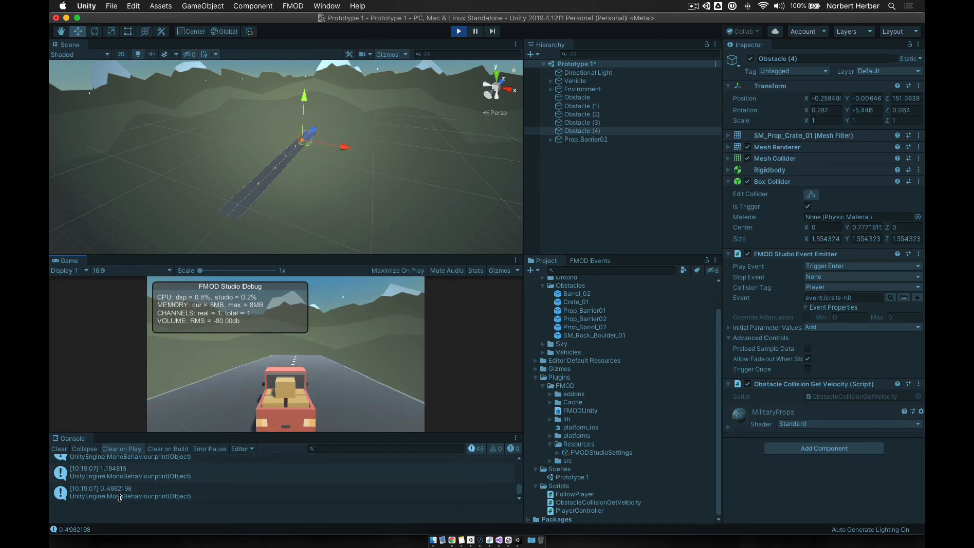
scroll(120, 479, "up", 1)
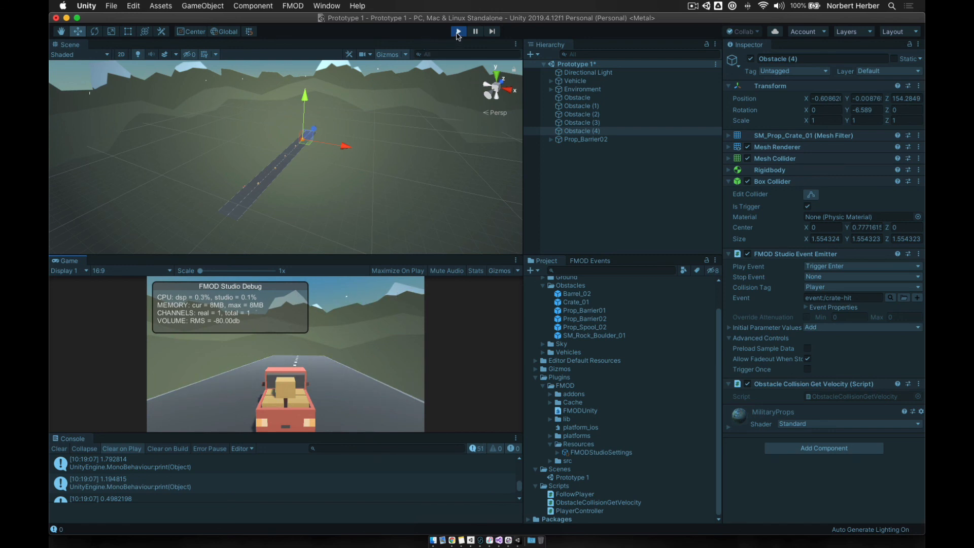
left_click(458, 32)
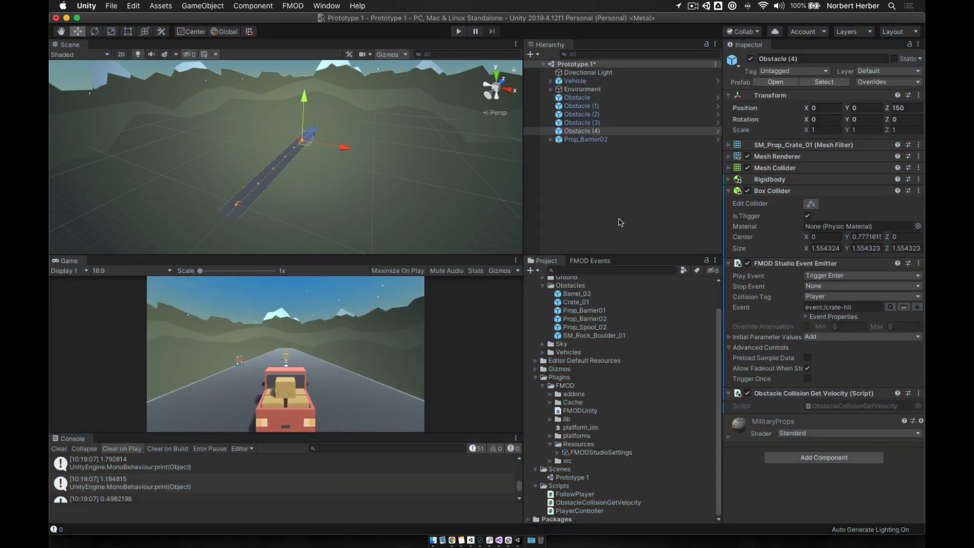
Step: Attach the ObstacleCollisionGetVelocity script to Prop_Barrier02 and play-test driving into the barrier to check its collision velocity in the Console
left_click(572, 141)
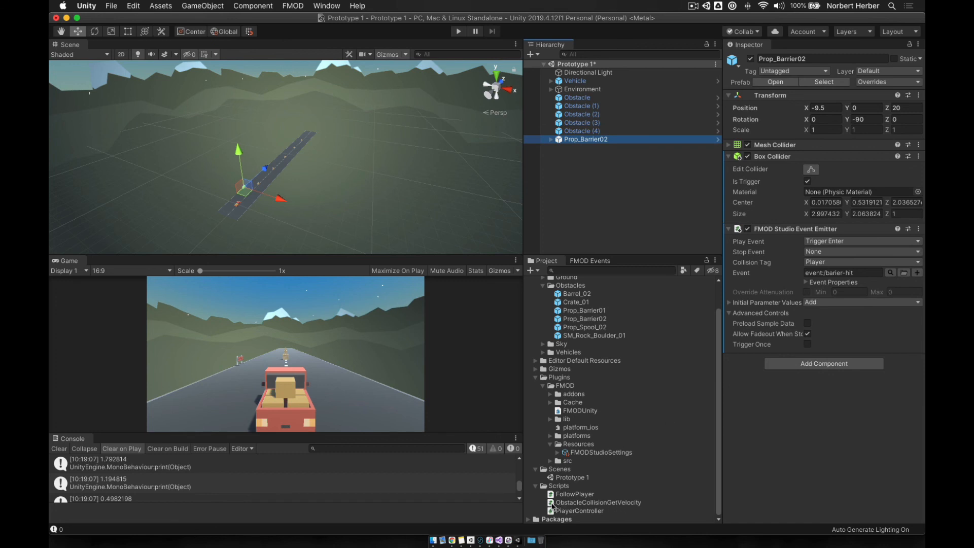
left_click_drag(552, 507, 852, 421)
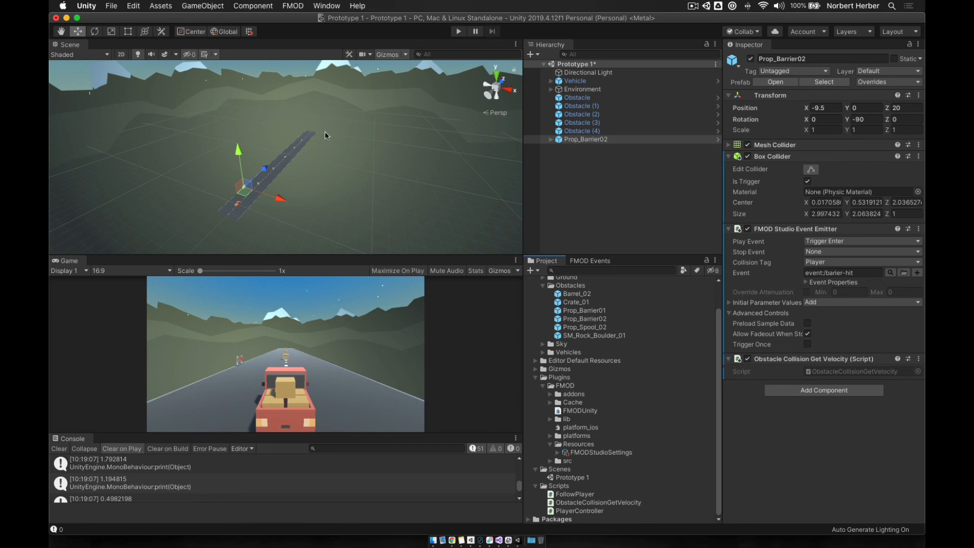
left_click(458, 32)
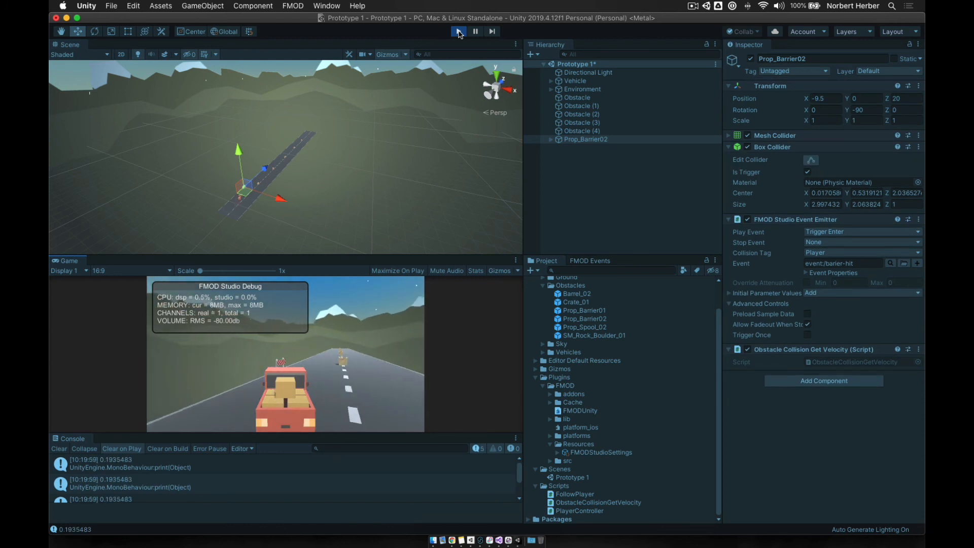
key("Left")
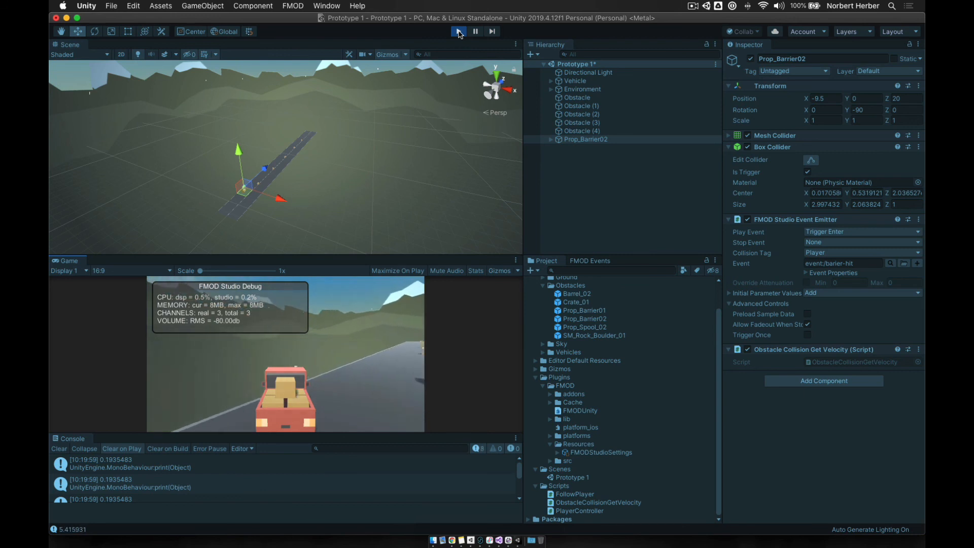
scroll(287, 466, "down", 5)
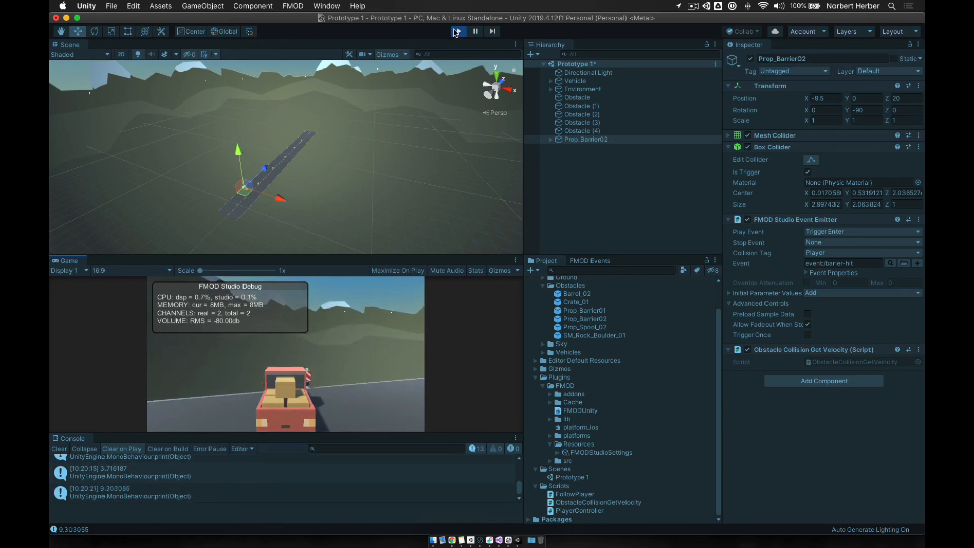
left_click(459, 32)
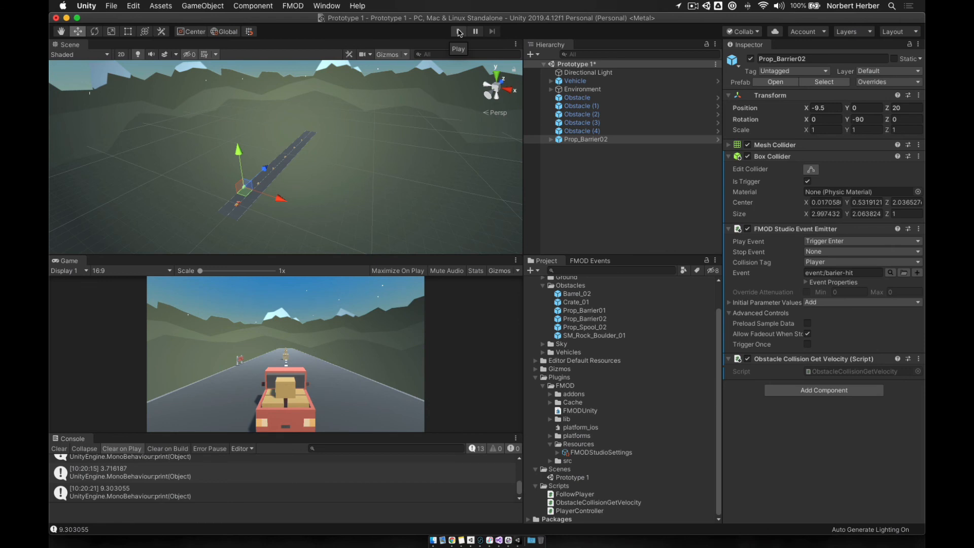